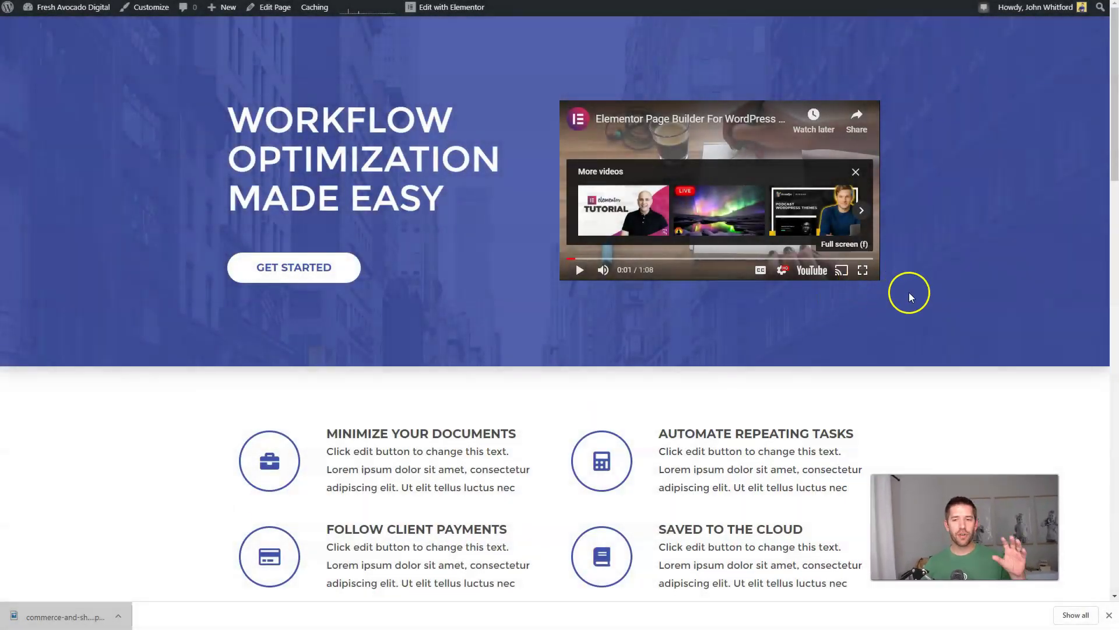
Step: Add a new page from the admin bar, title it 'Pricing Tutorial', and publish it
scroll(968, 308, down, 15)
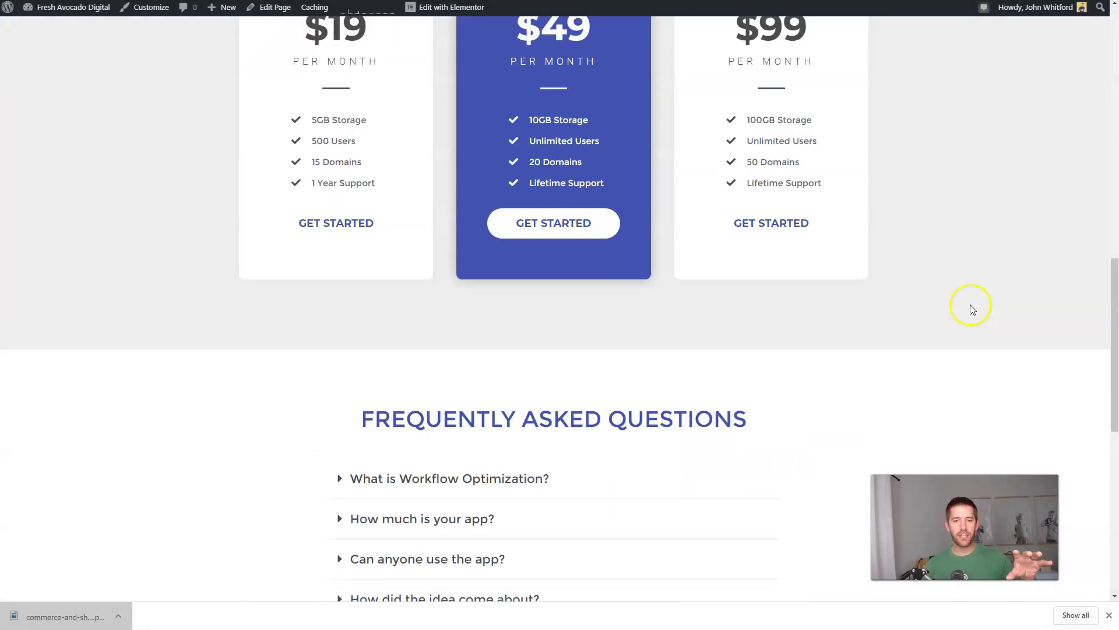
scroll(968, 307, up, 3)
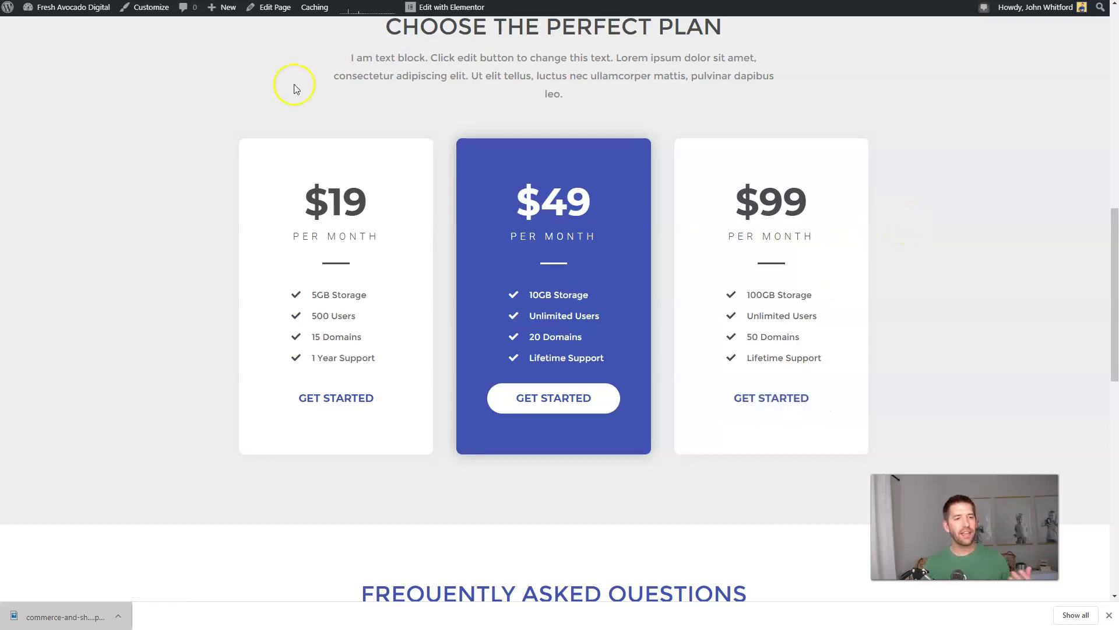
mouse_move(212, 9)
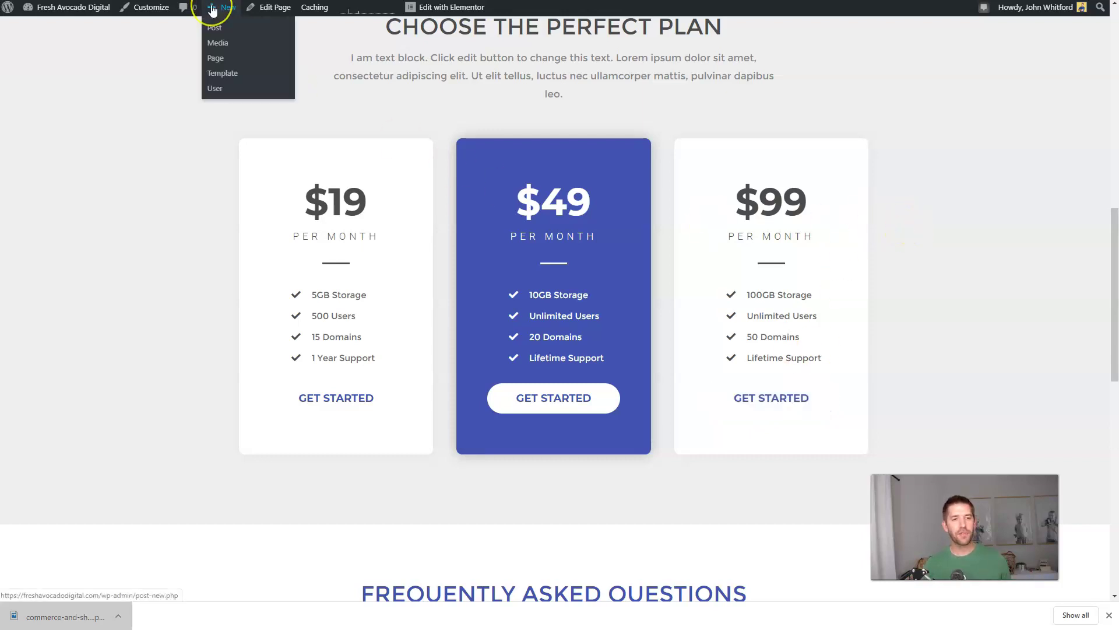
click(213, 59)
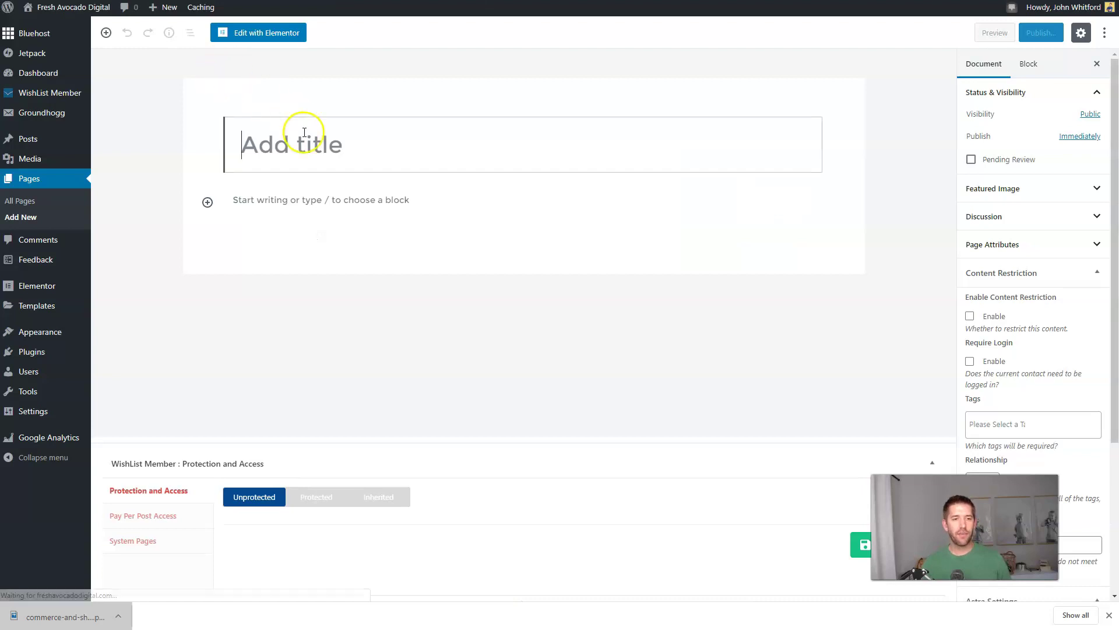
click(303, 143)
text(Pricing Tutorial)
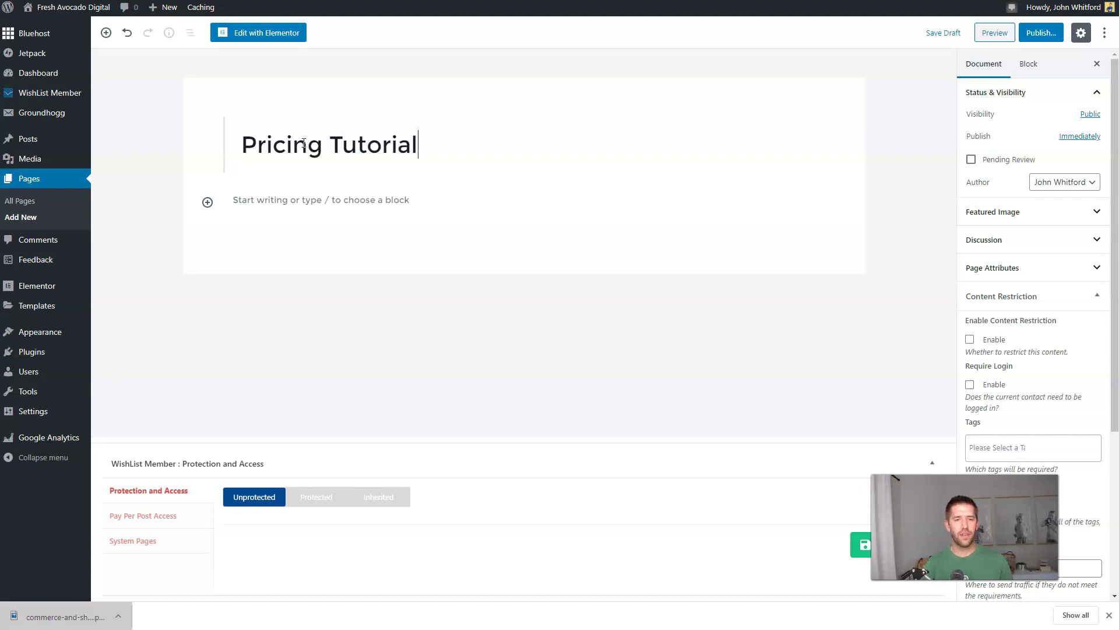
click(1041, 33)
click(1049, 33)
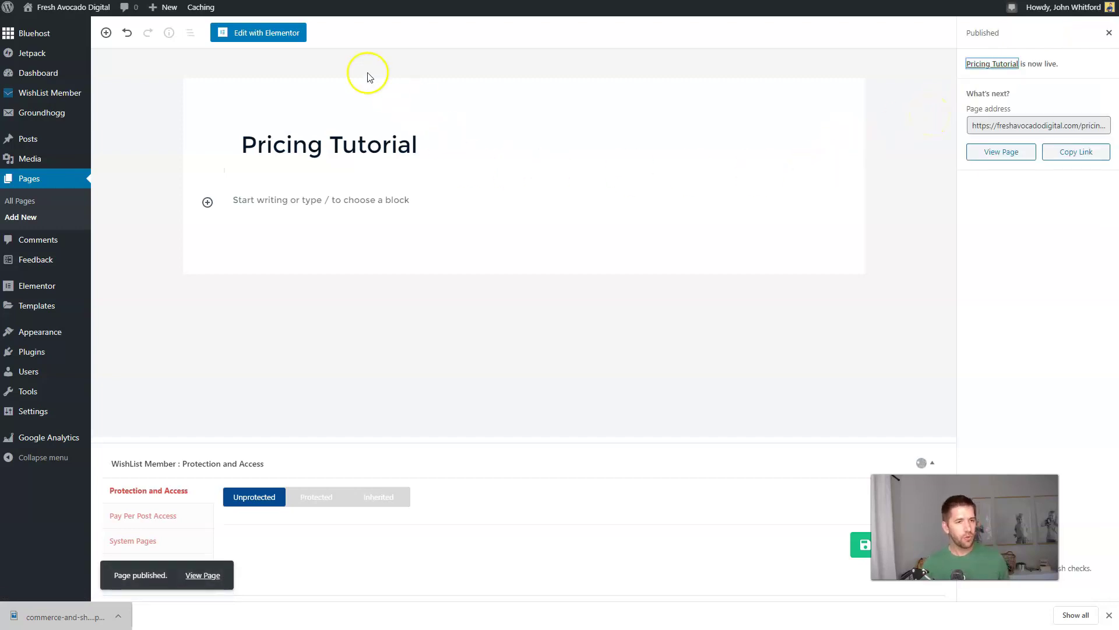
Step: Open the Pricing Tutorial page in the Elementor editor
click(266, 33)
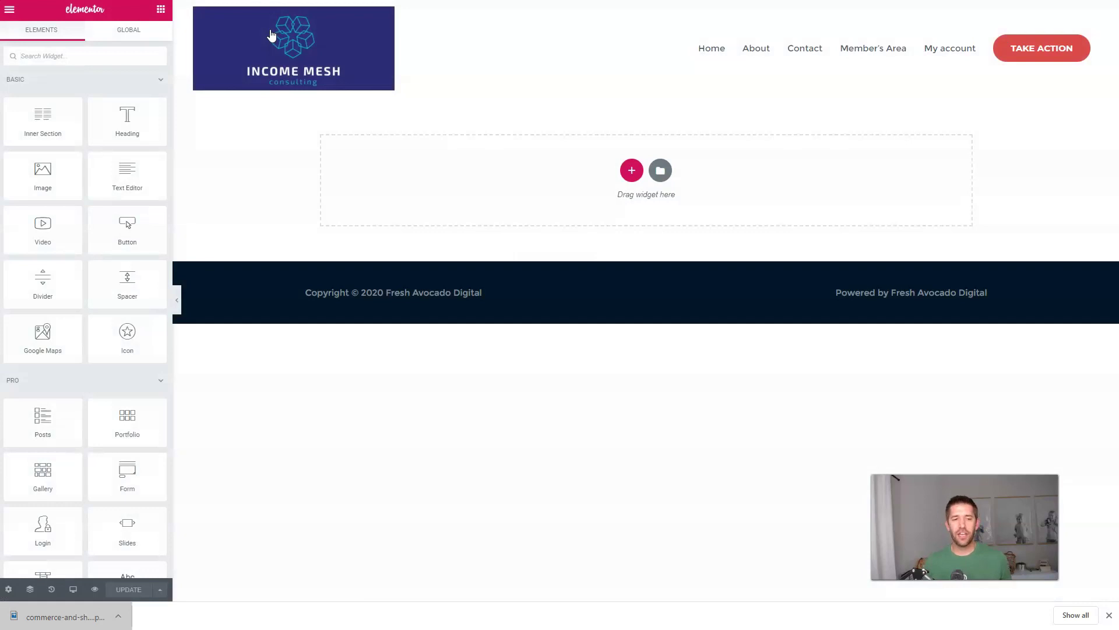
click(254, 35)
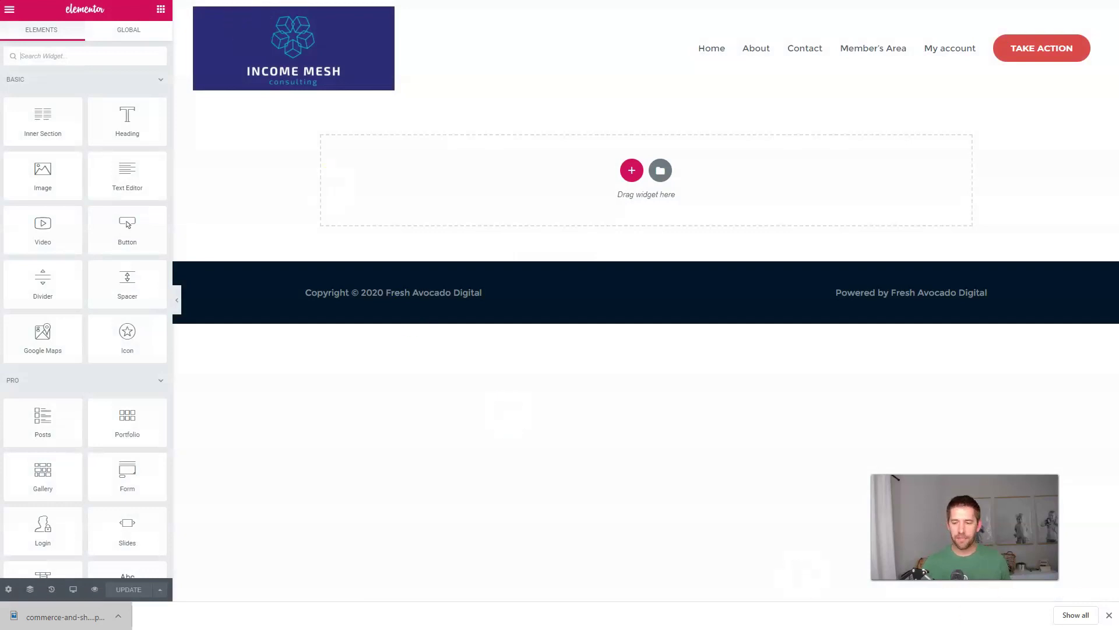
click(1109, 615)
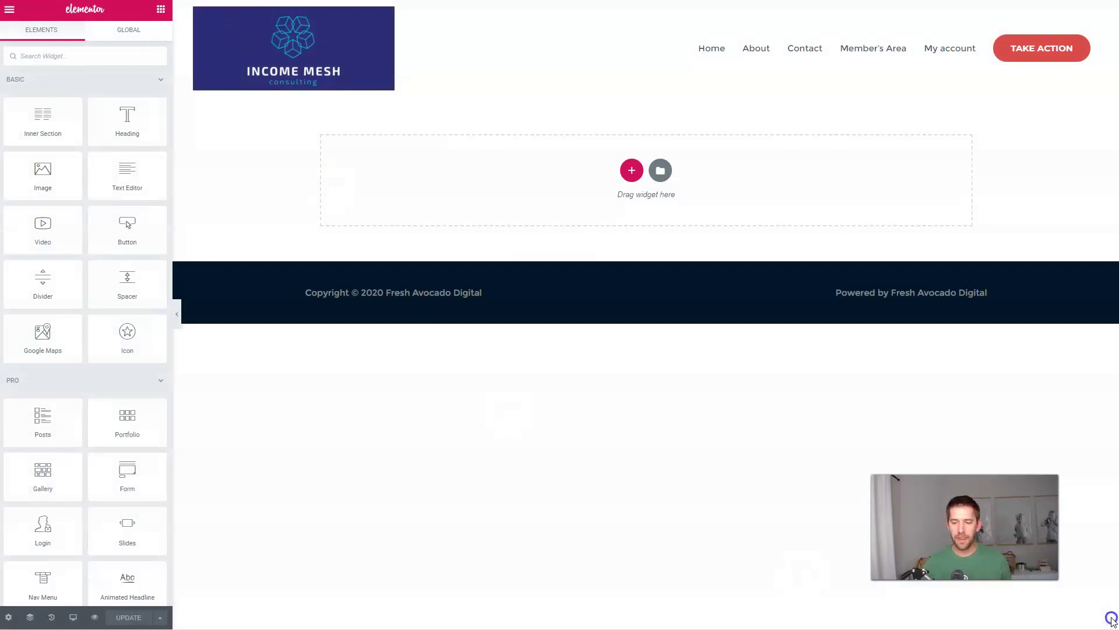
Step: Set the page layout to Elementor Canvas, passing through Elementor Full Width first
click(9, 619)
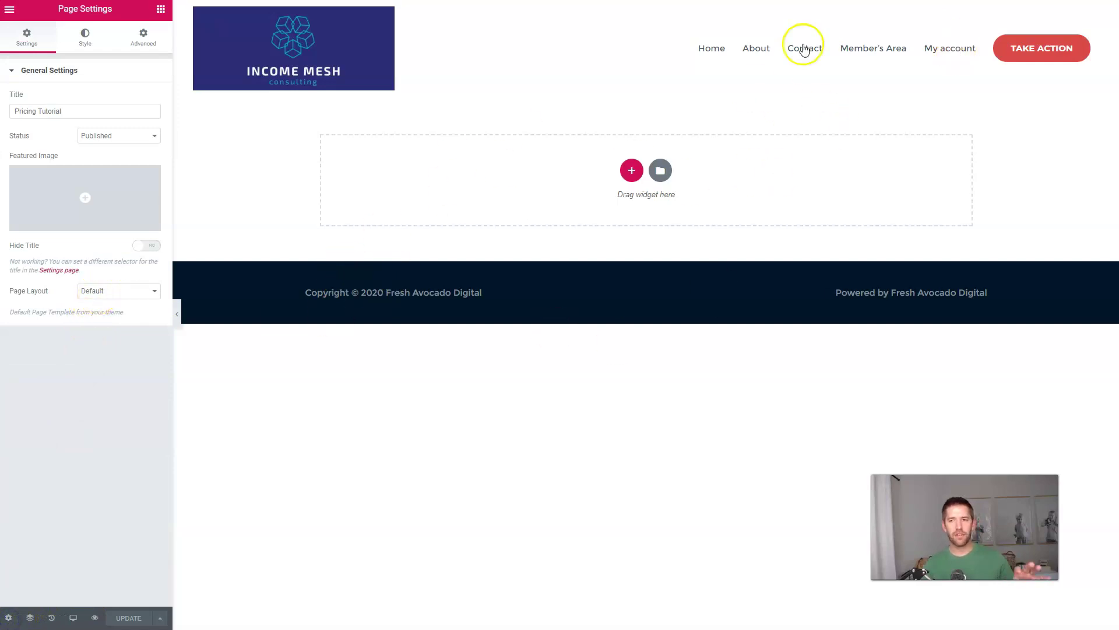
click(137, 294)
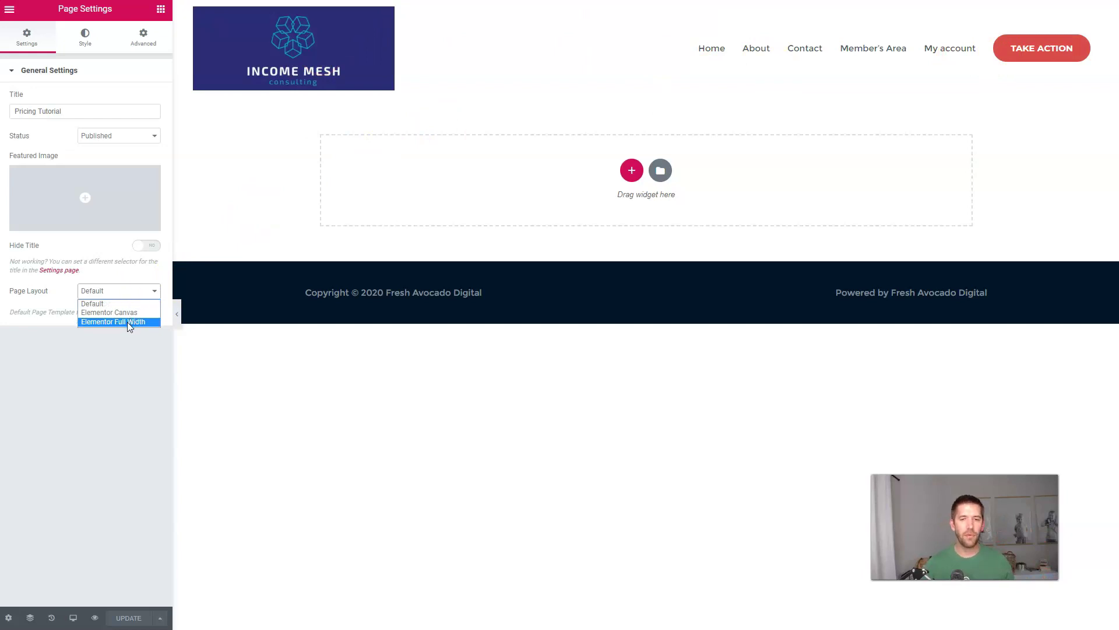
click(127, 323)
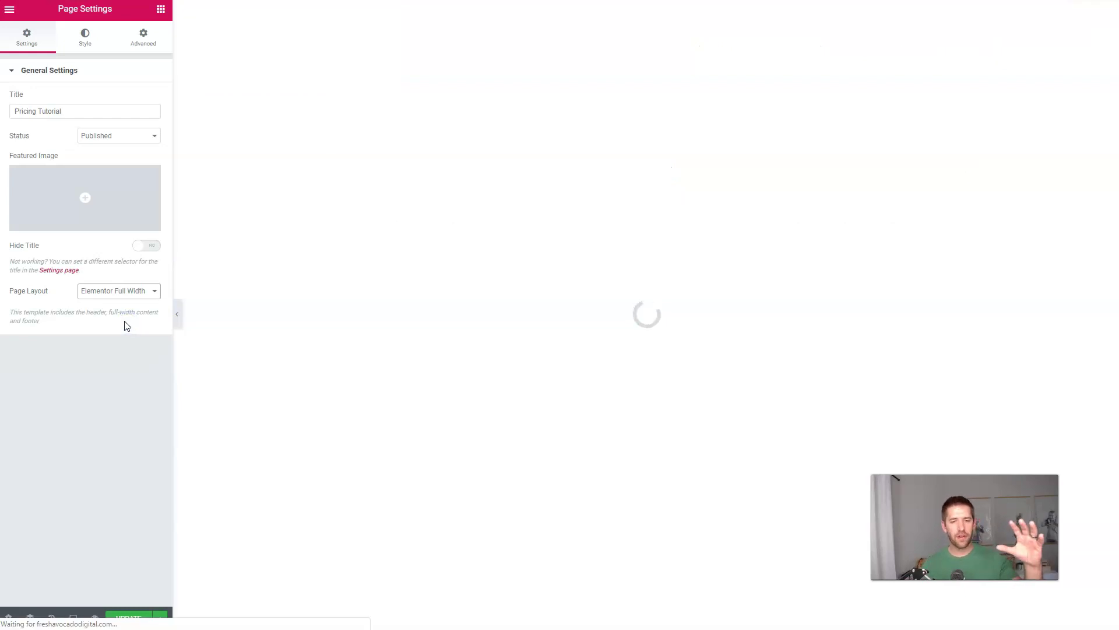
click(96, 291)
click(102, 312)
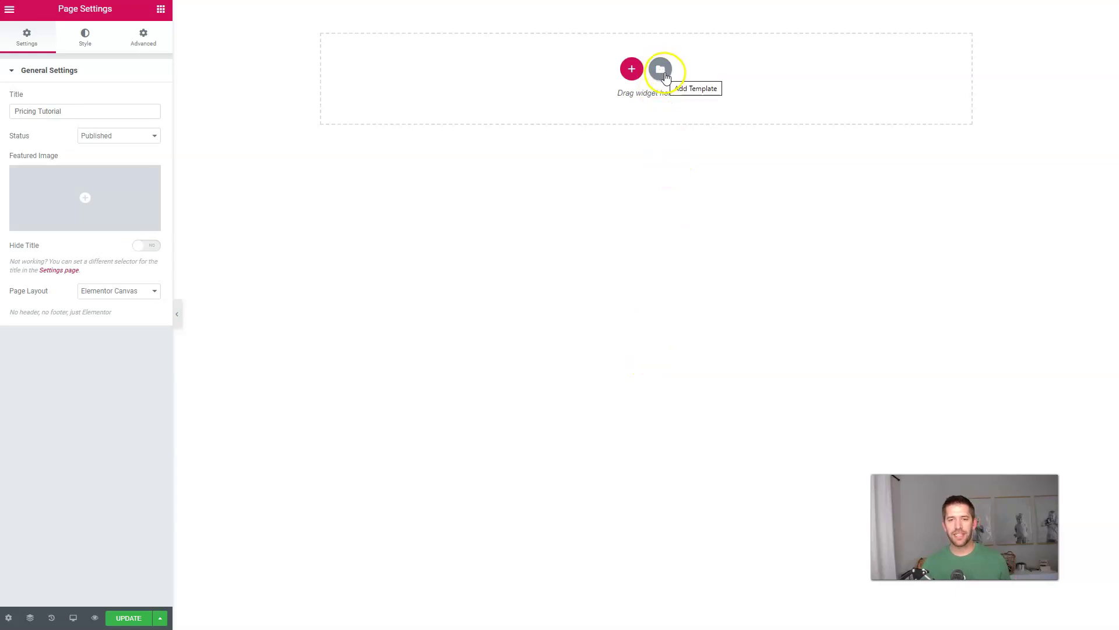
Step: Preview the Homepage – Study page template in the Elementor library
click(665, 78)
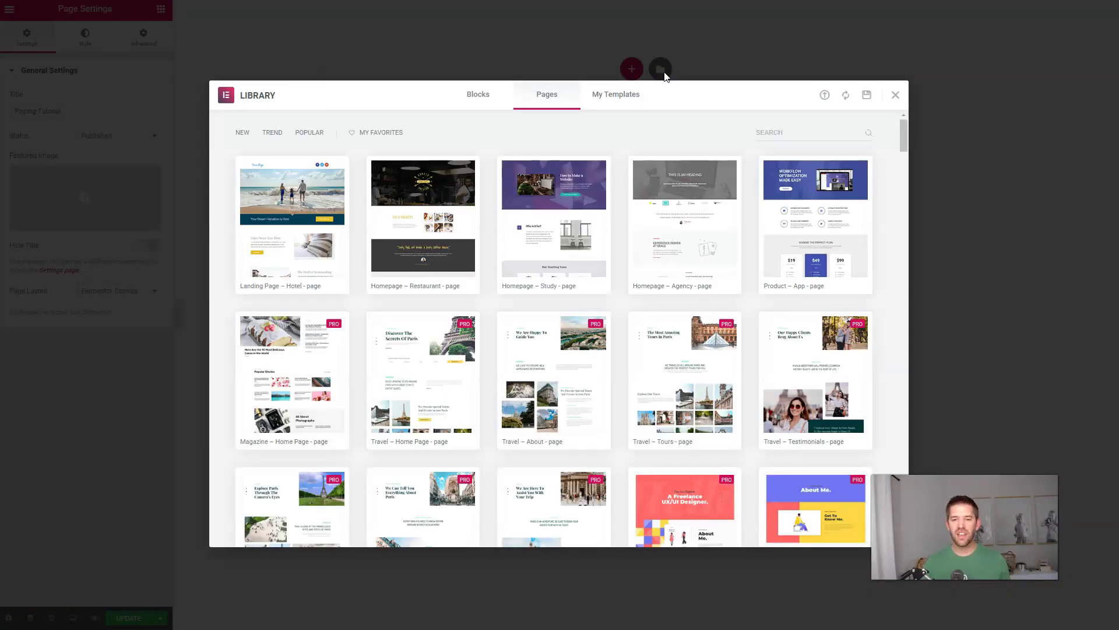
click(570, 230)
scroll(594, 273, down, 20)
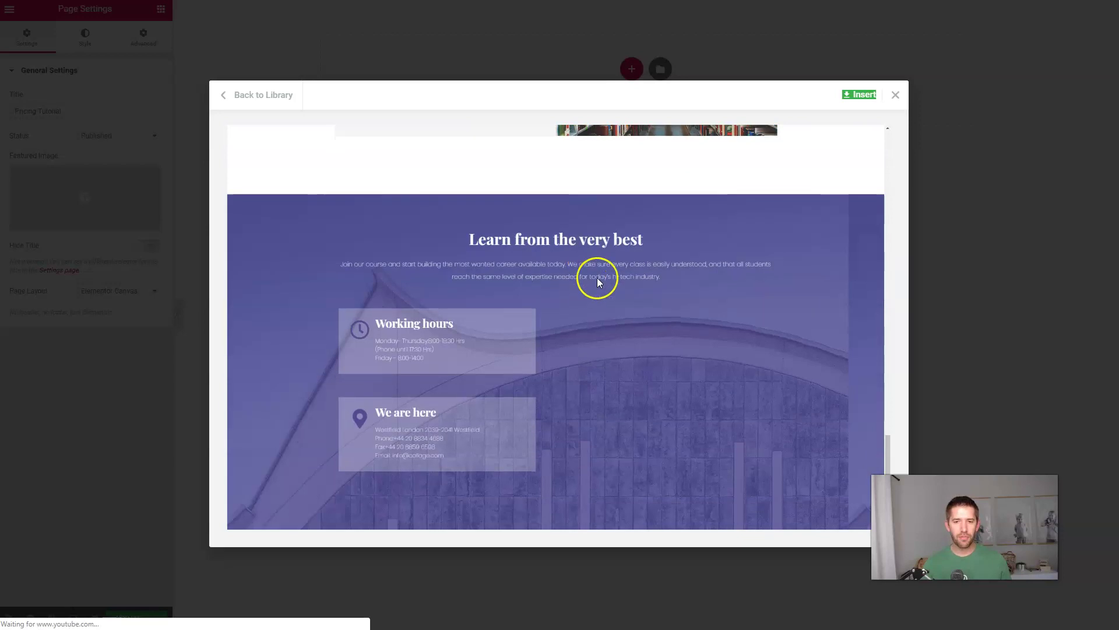
click(276, 96)
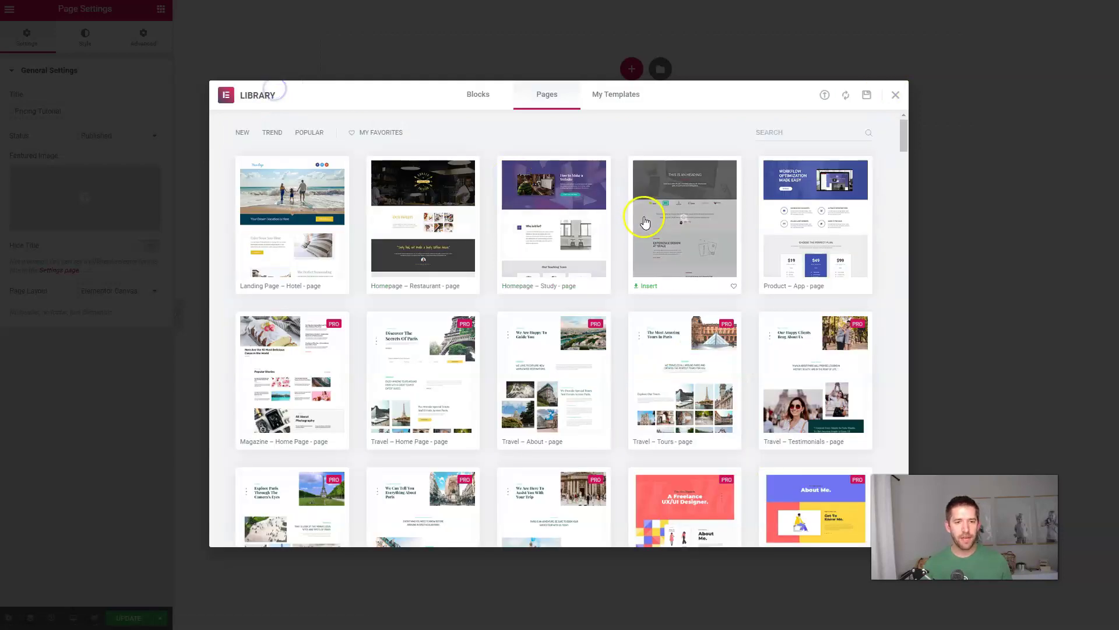
Step: Insert the Product – App page template into the page
scroll(607, 250, down, 3)
scroll(621, 297, down, 3)
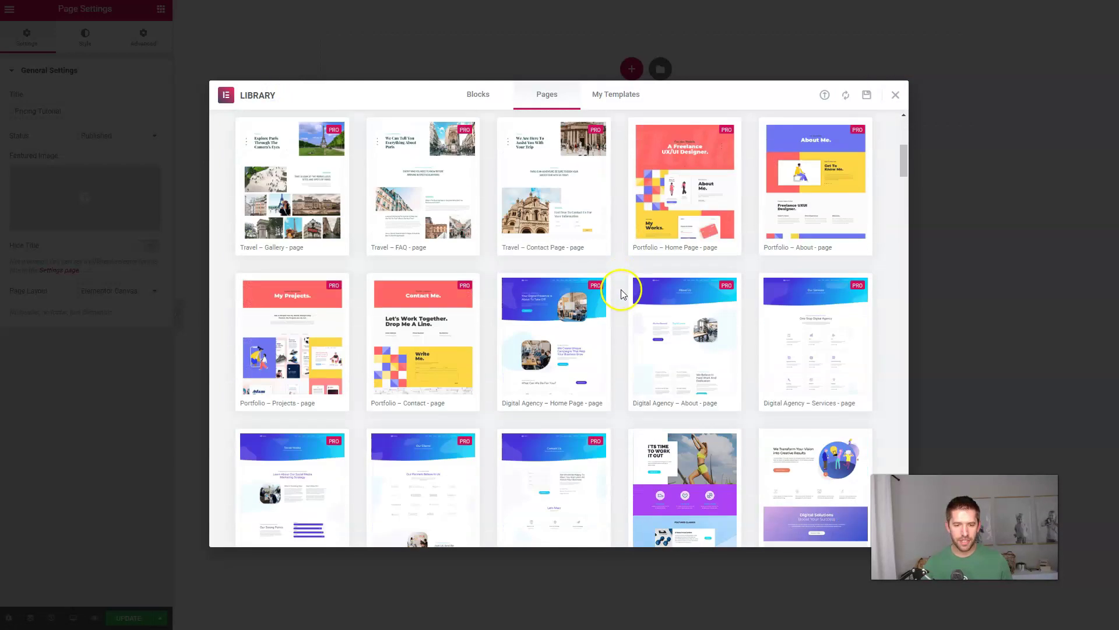
scroll(622, 292, down, 3)
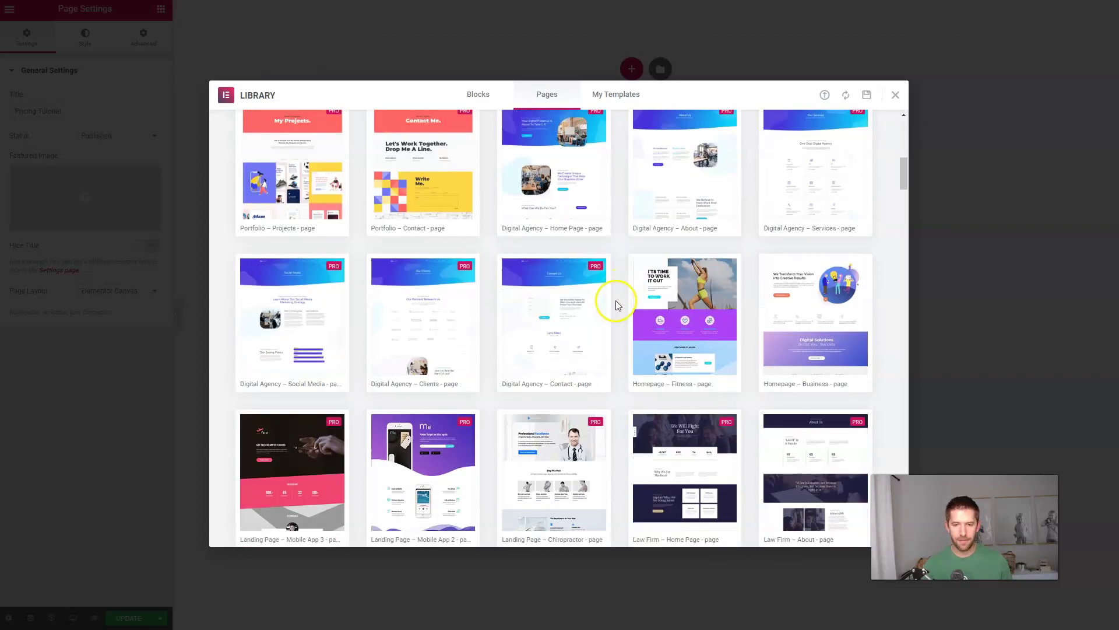
scroll(618, 306, down, 3)
scroll(642, 309, up, 7)
scroll(658, 316, up, 5)
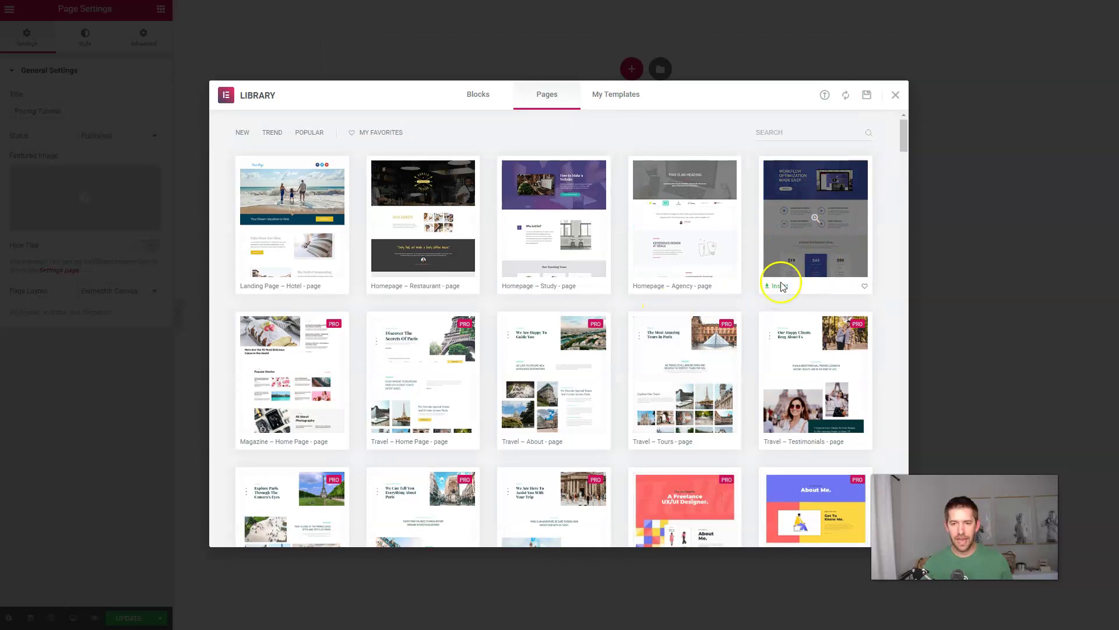
click(778, 285)
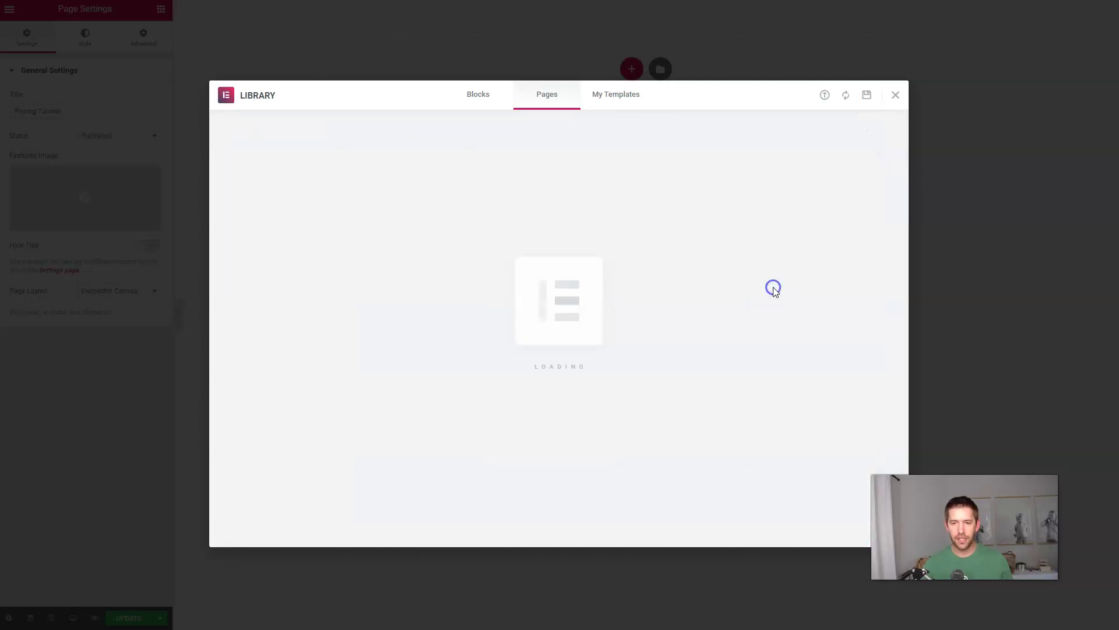
click(696, 306)
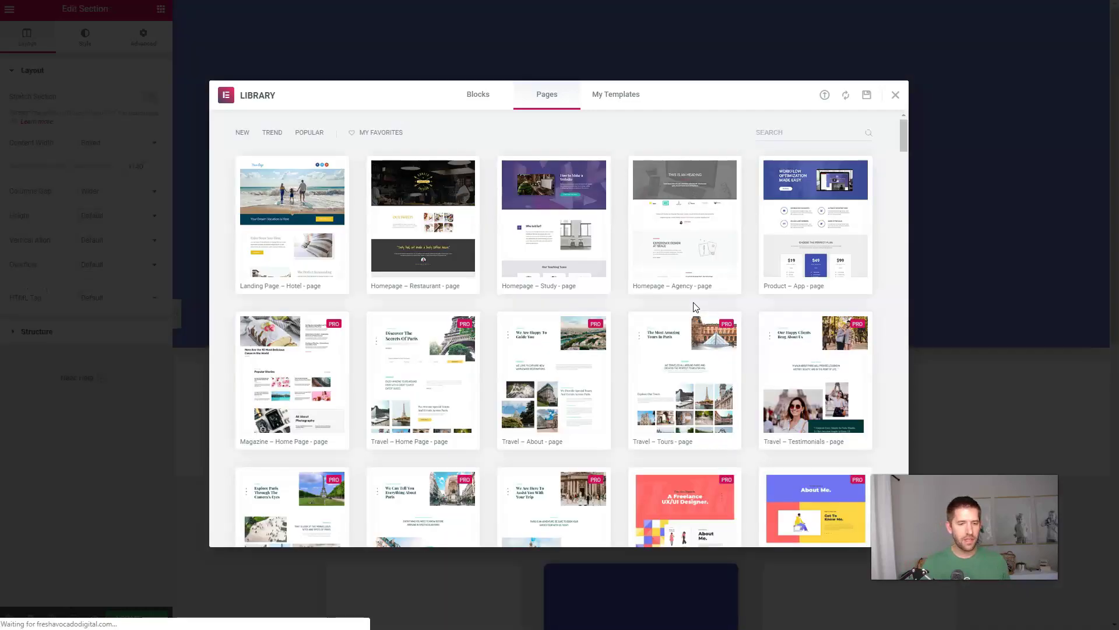
Step: Replace the hero heading text with 'Change text how you'd like'
click(693, 296)
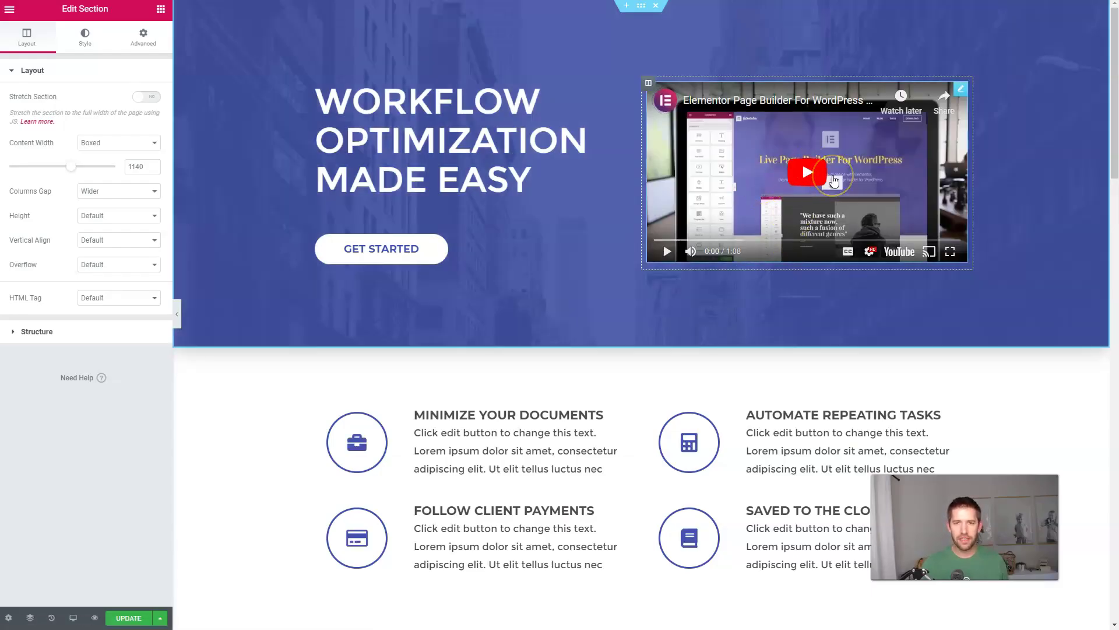
click(655, 315)
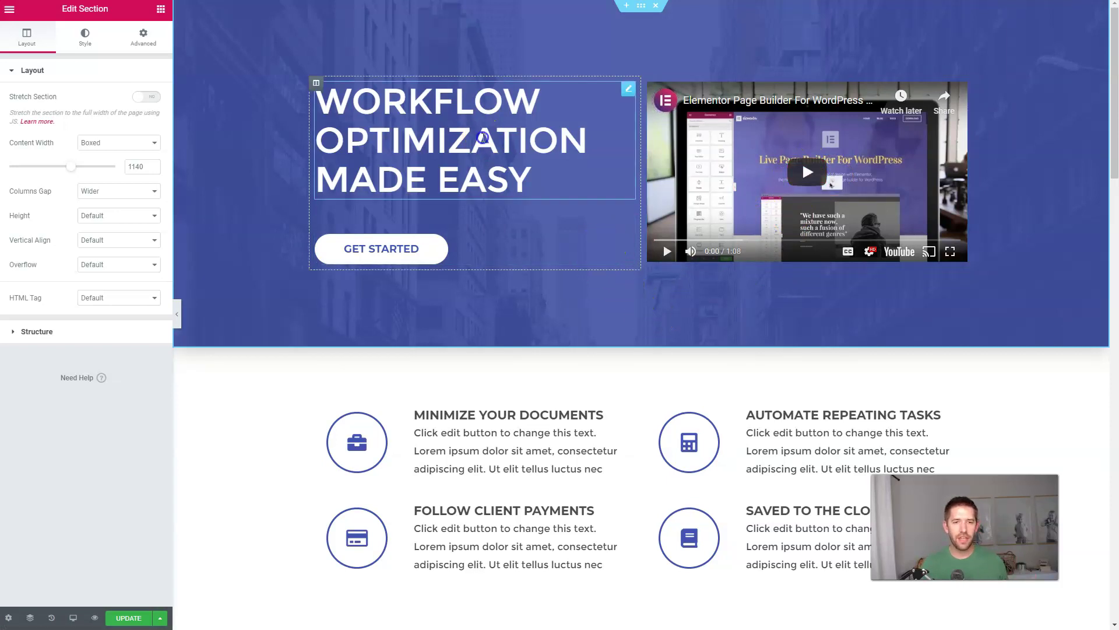
click(456, 130)
triple_click(459, 131)
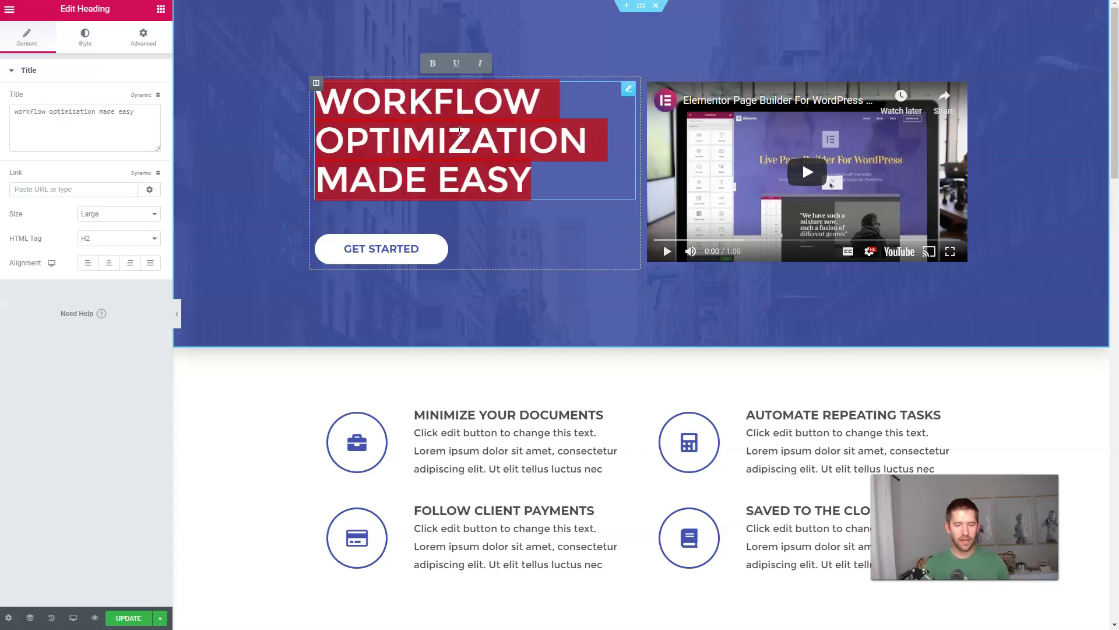
text(Change text how )
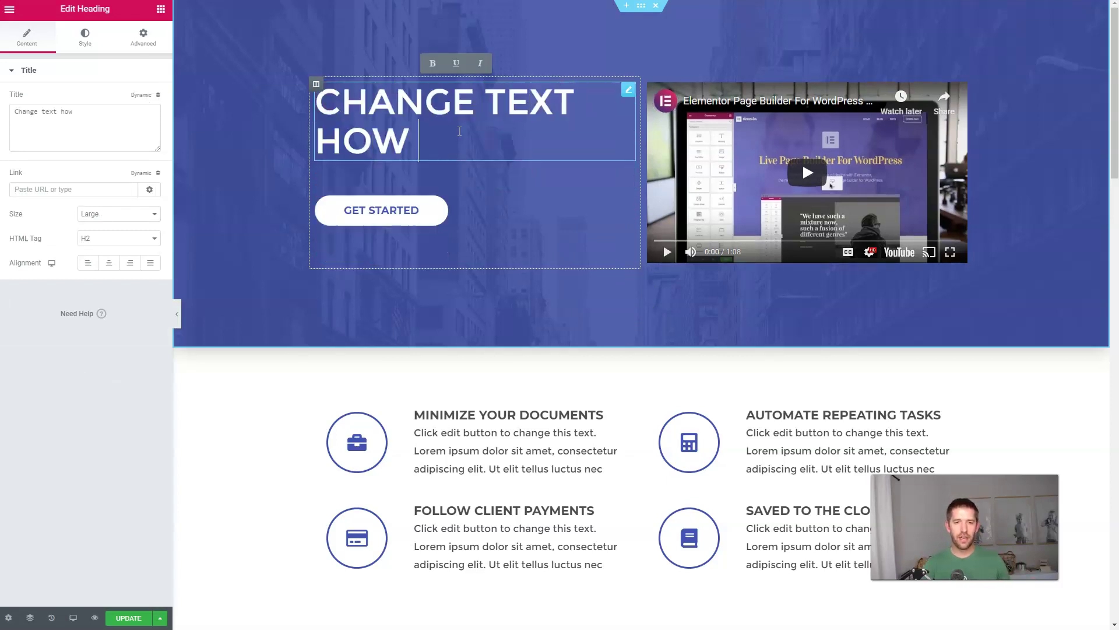
text(you'd like)
click(639, 295)
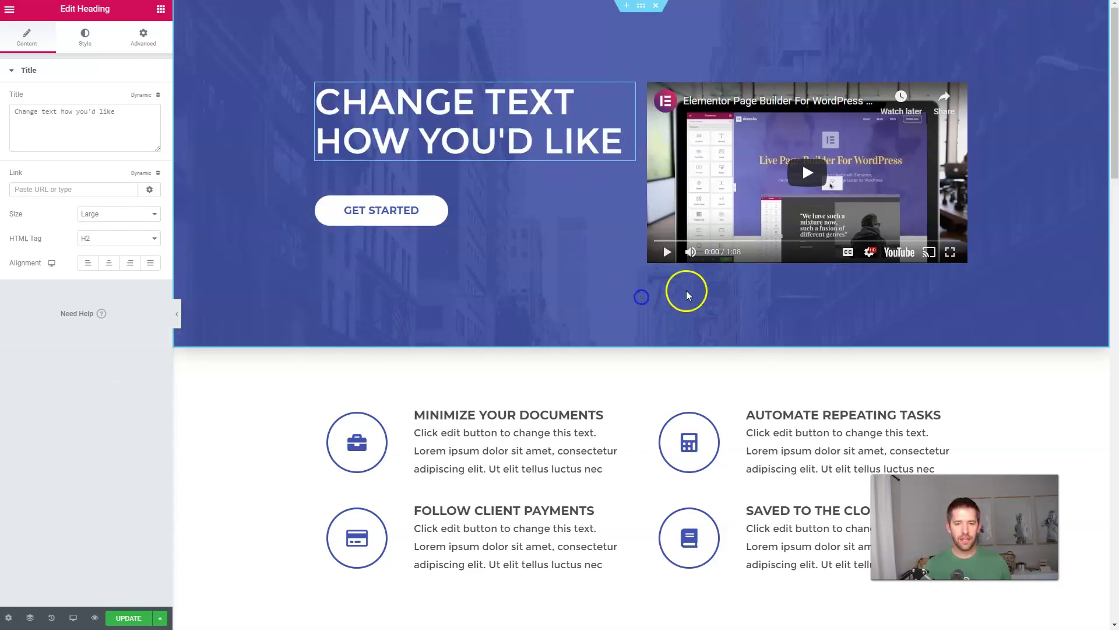
scroll(688, 290, down, 8)
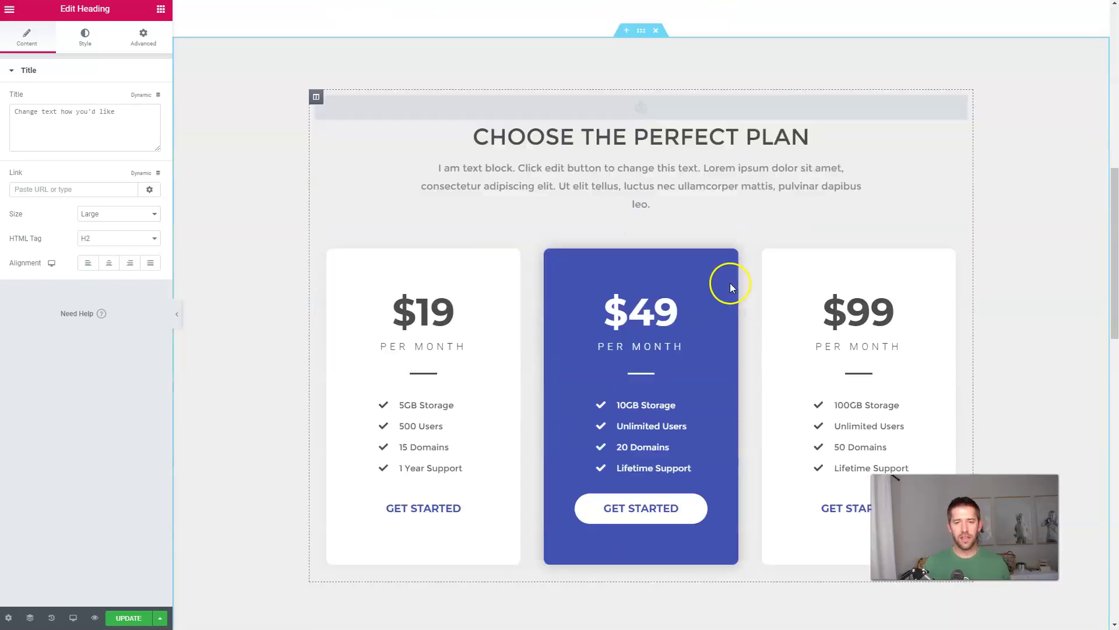
scroll(731, 287, down, 3)
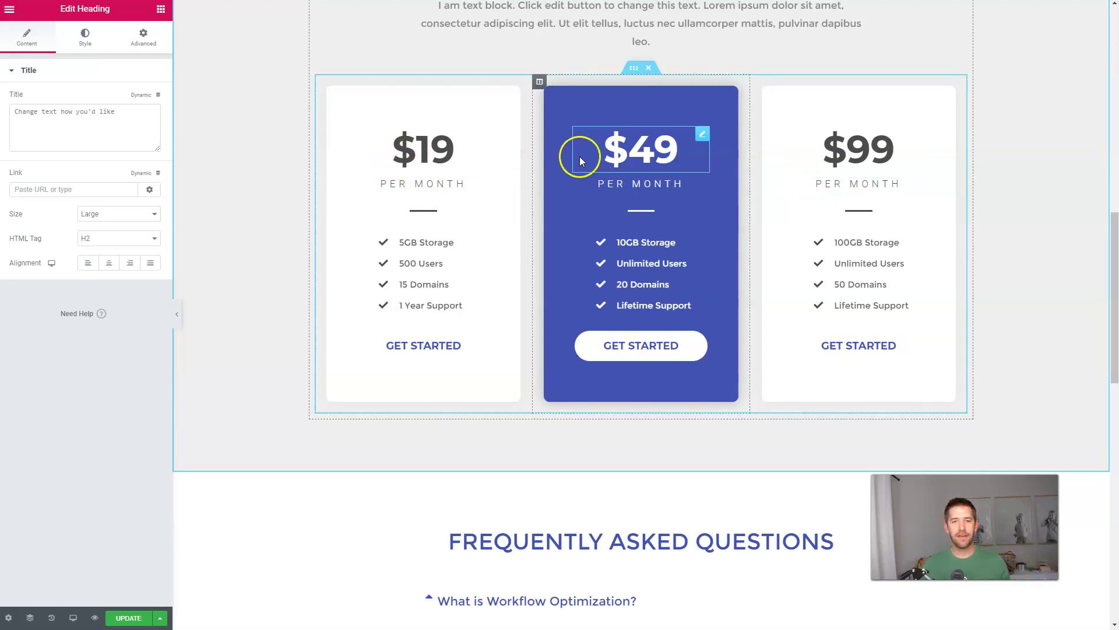
Step: Change the third card's price from $99 to $799 and PER MONTH to LIFETIME
click(862, 160)
click(853, 152)
text(7)
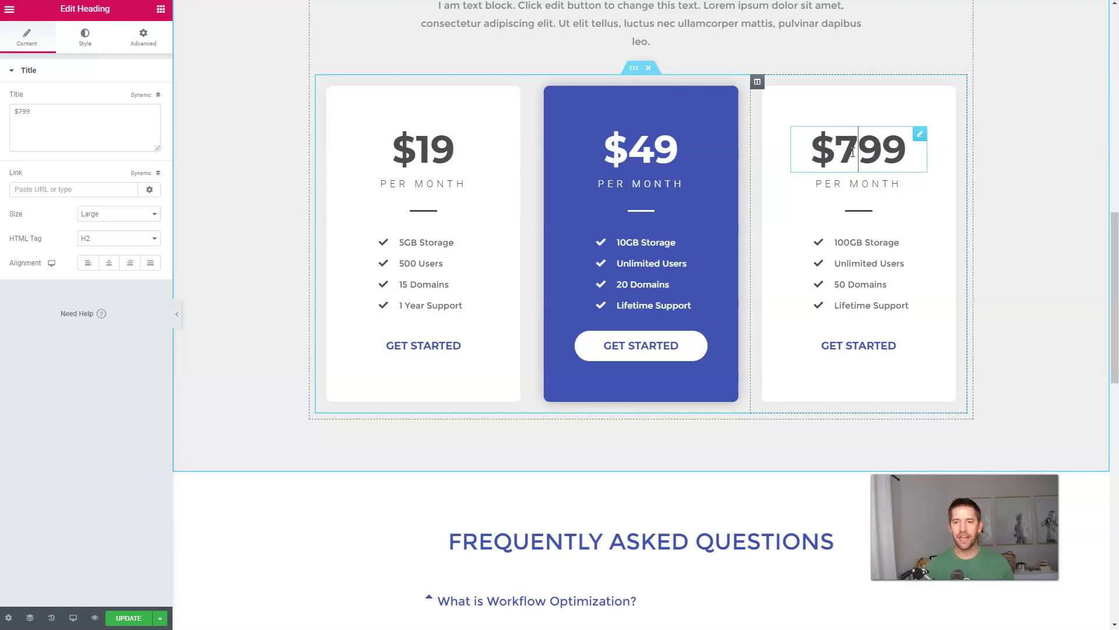
click(910, 182)
drag(909, 182, 841, 179)
text(LIFETIME)
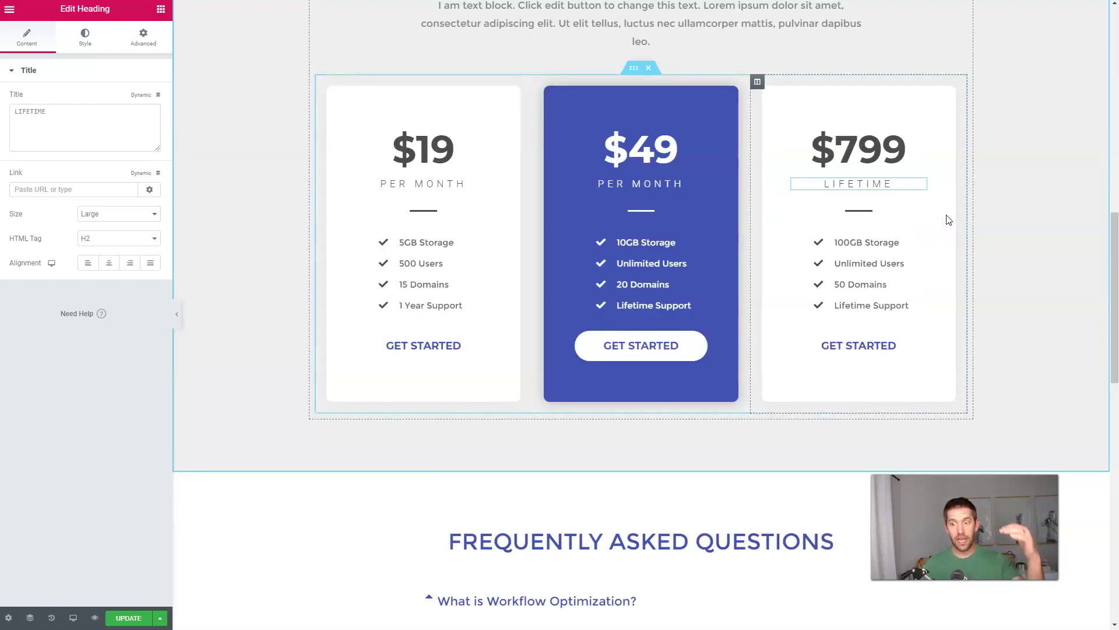
click(854, 317)
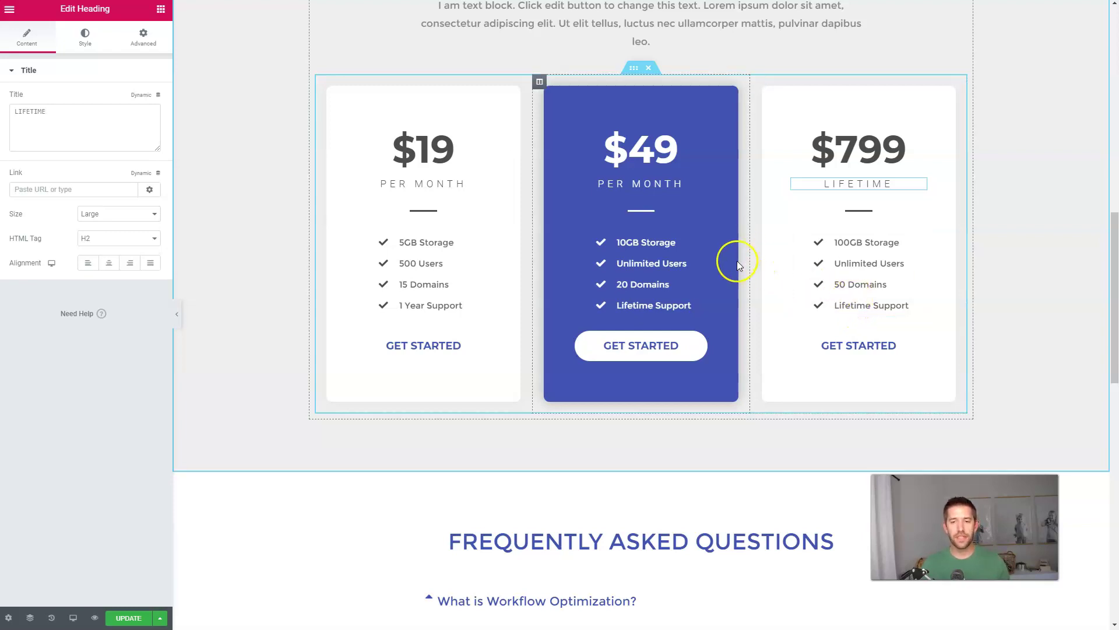
Step: Review the pricing section and save the page with Update
scroll(752, 298, down, 5)
scroll(756, 306, up, 15)
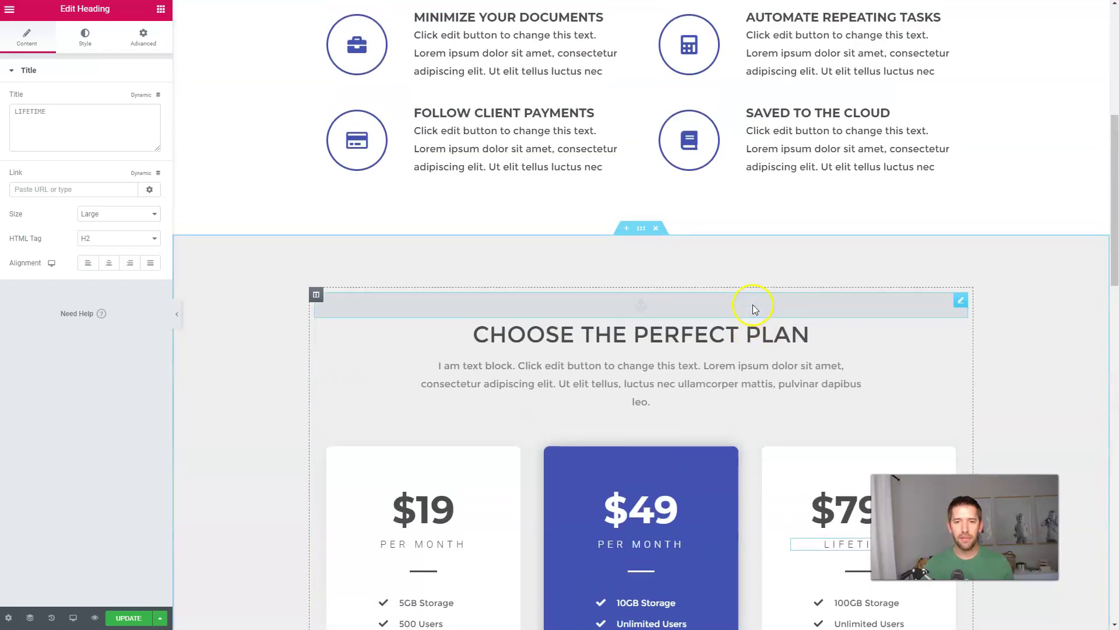
scroll(682, 312, down, 7)
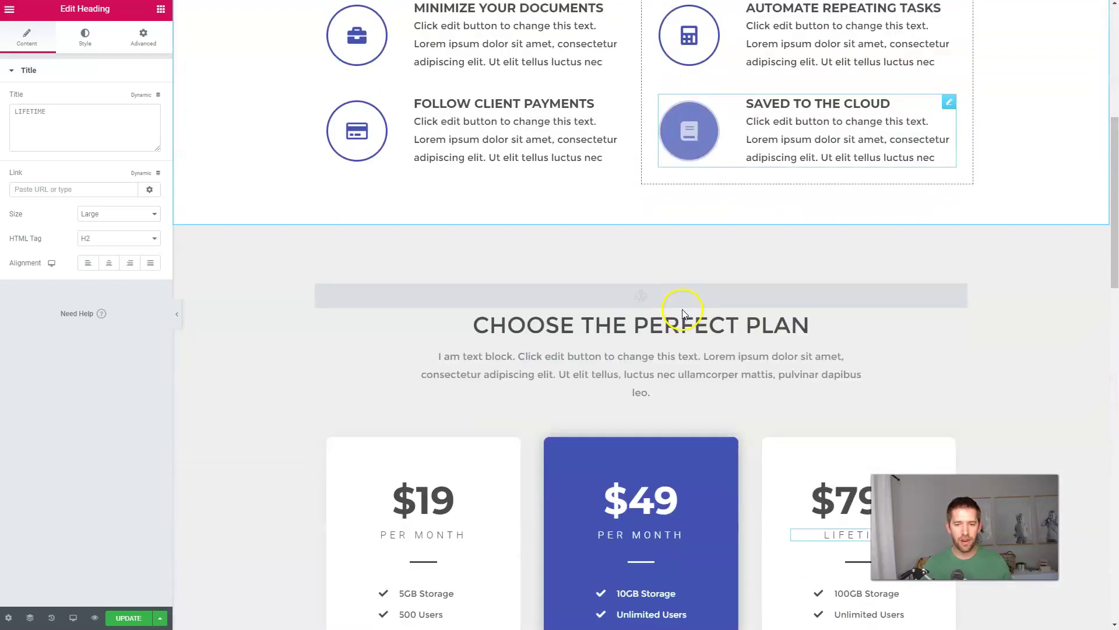
scroll(683, 312, down, 15)
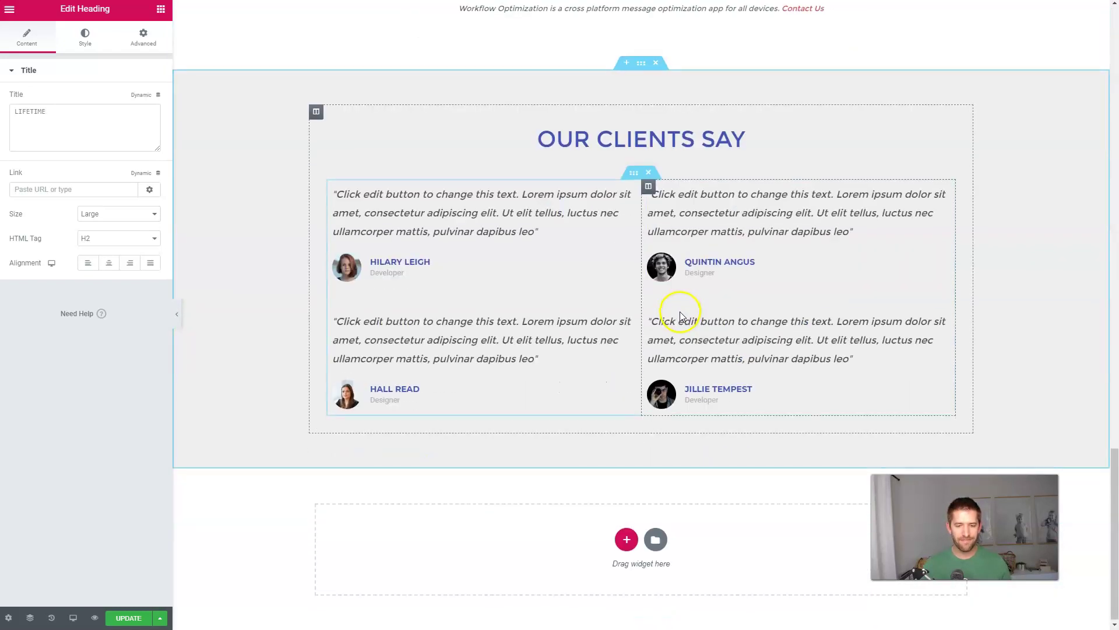
scroll(775, 352, up, 15)
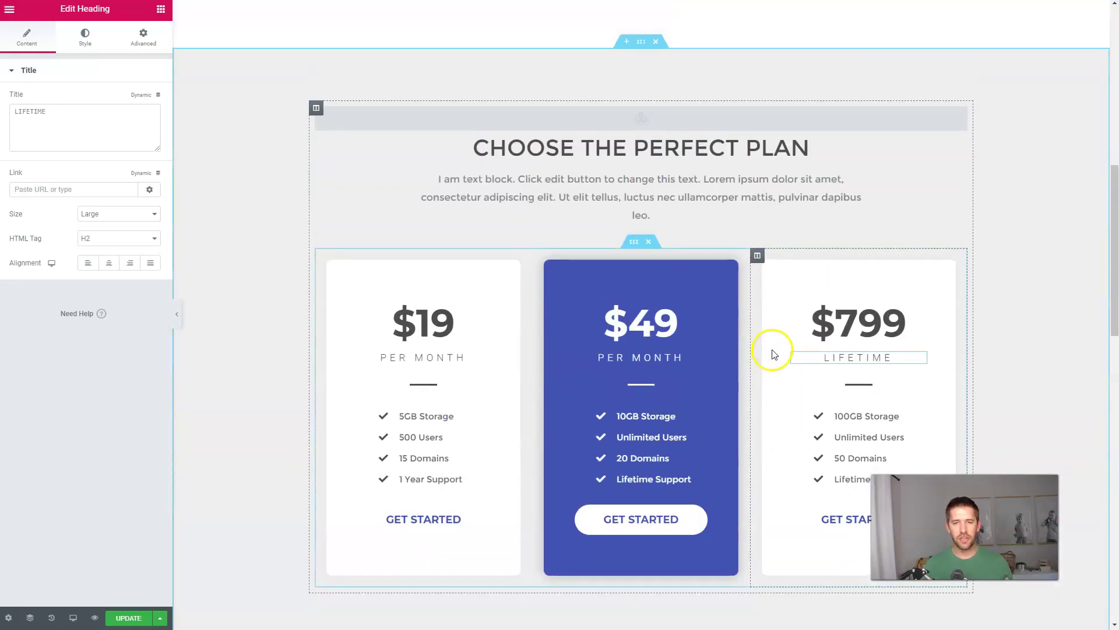
click(129, 617)
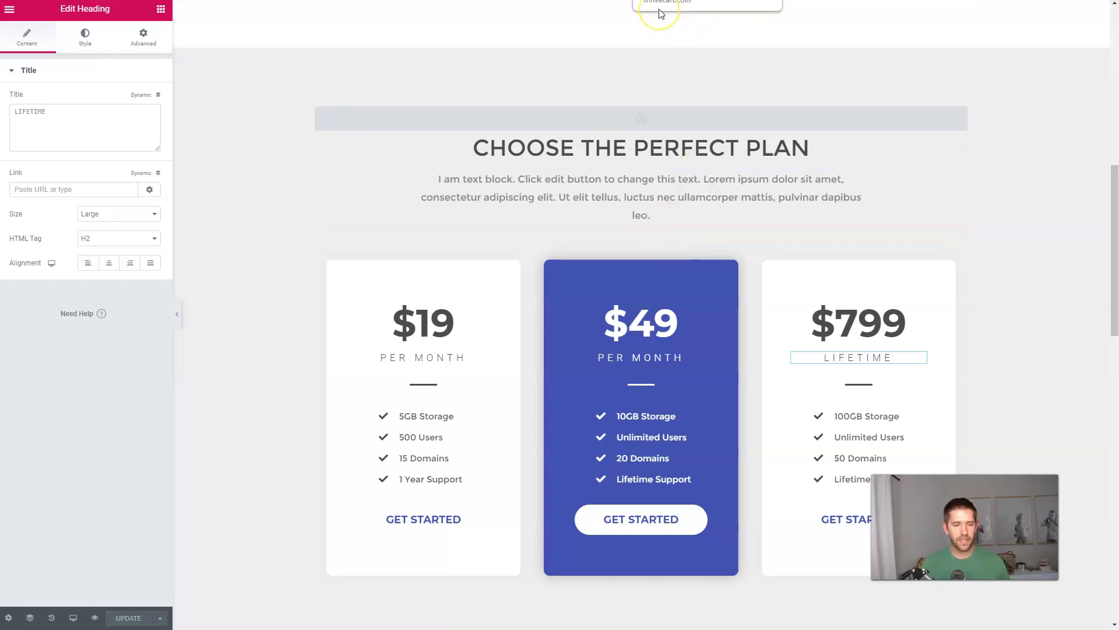
Step: In ThriveCart's Products list, start a new product with the Digital type
click(662, 13)
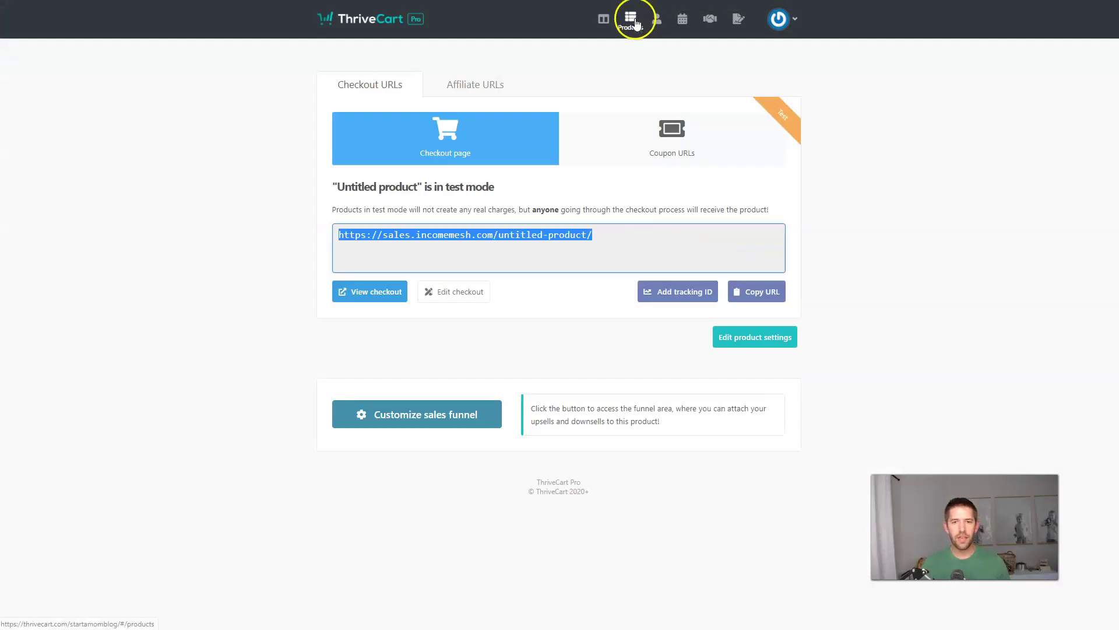
click(632, 20)
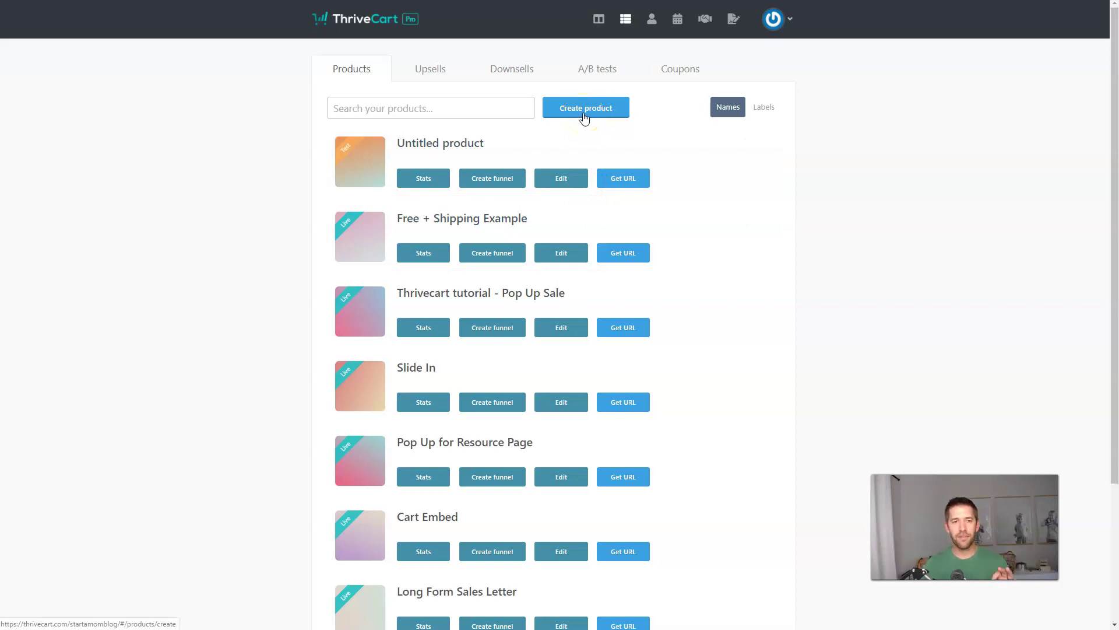
click(584, 116)
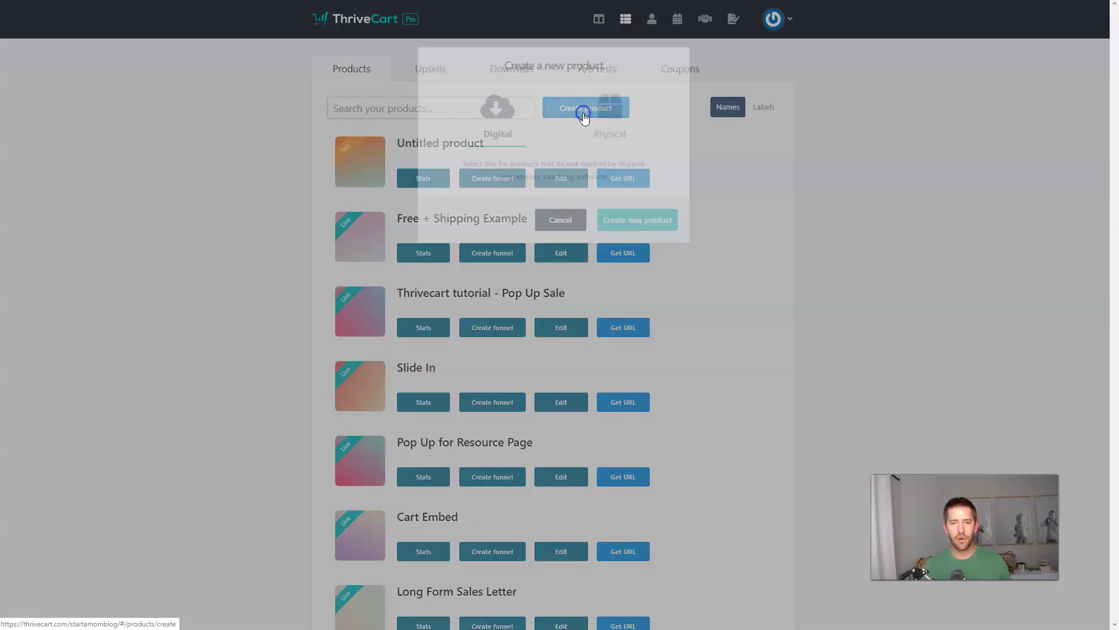
click(487, 127)
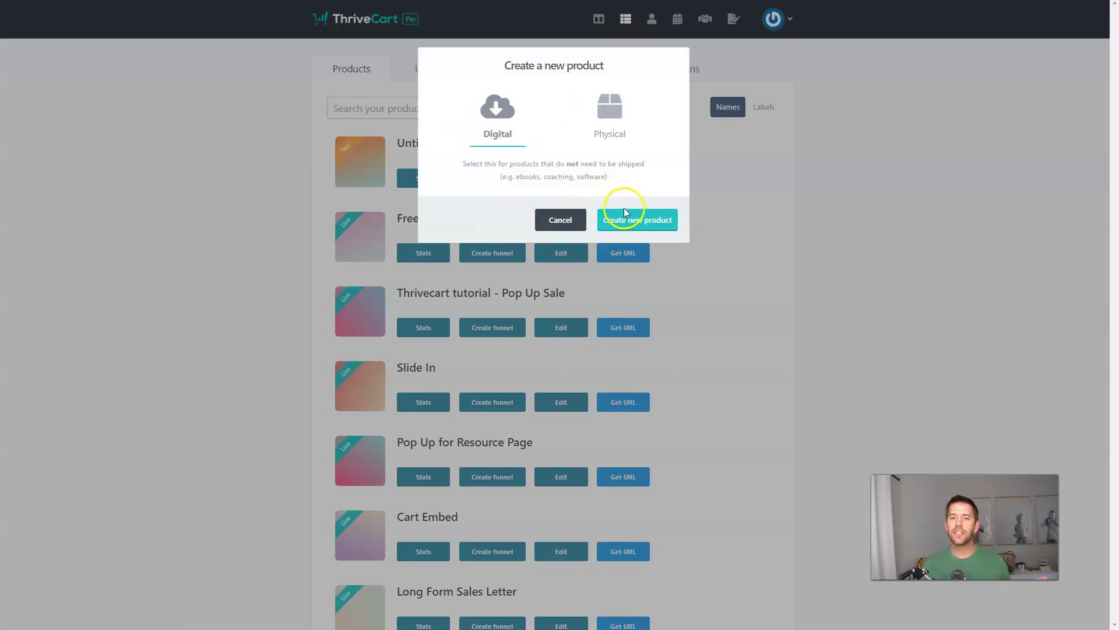
Step: Name the new digital product 'Basic Service Plan' with label '19 per month service'
click(627, 223)
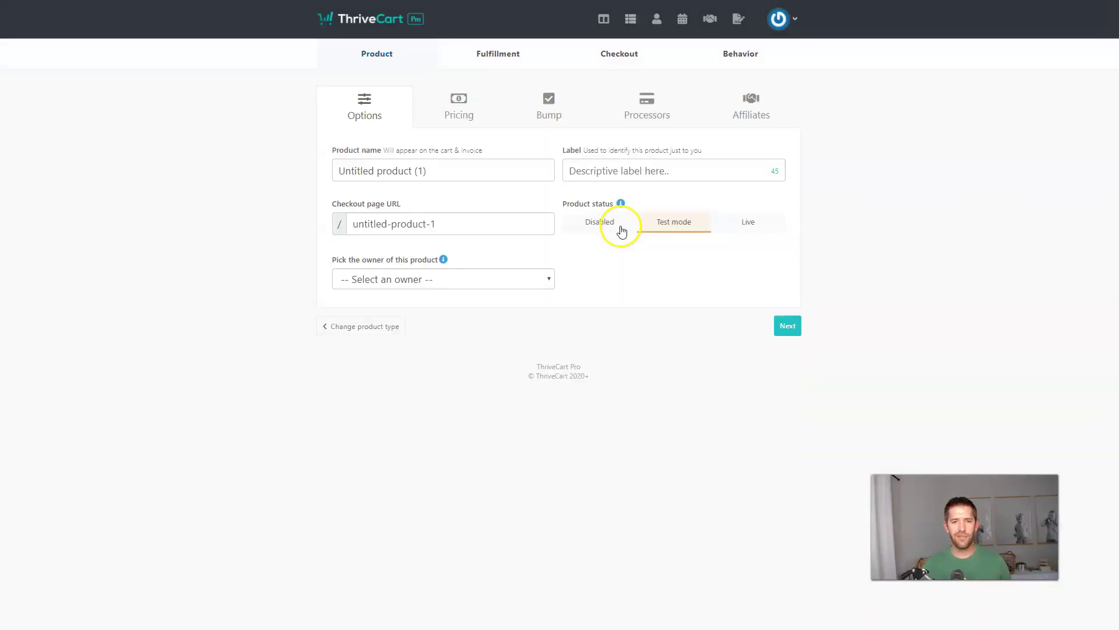
click(481, 169)
text(19 Monthly Service)
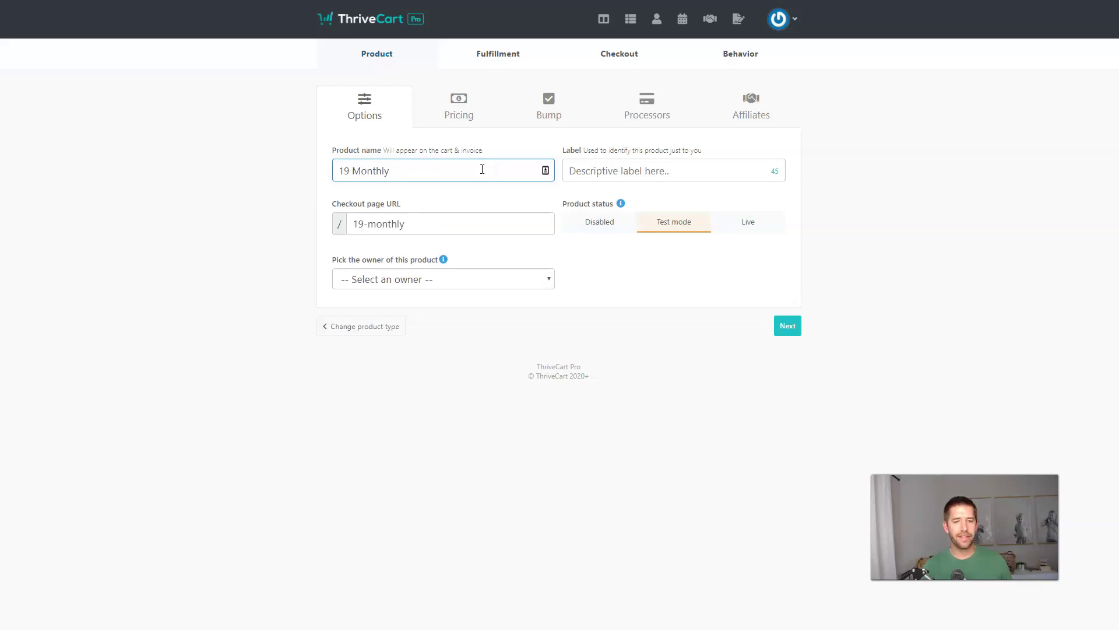
click(657, 171)
click(411, 172)
drag(411, 172, 295, 173)
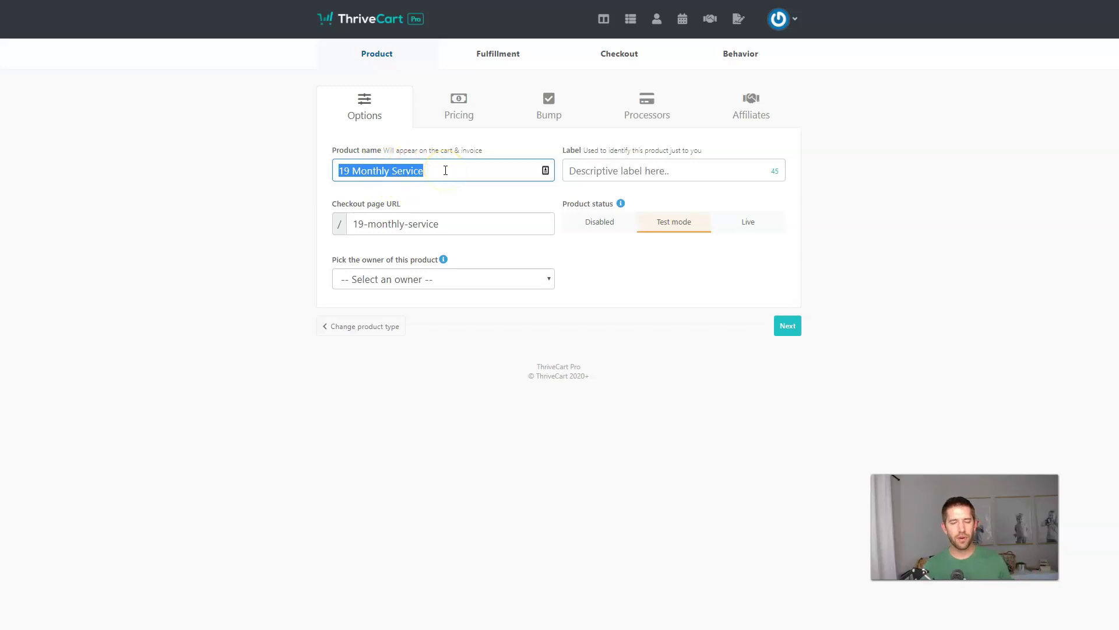
text(Basic Service Plan)
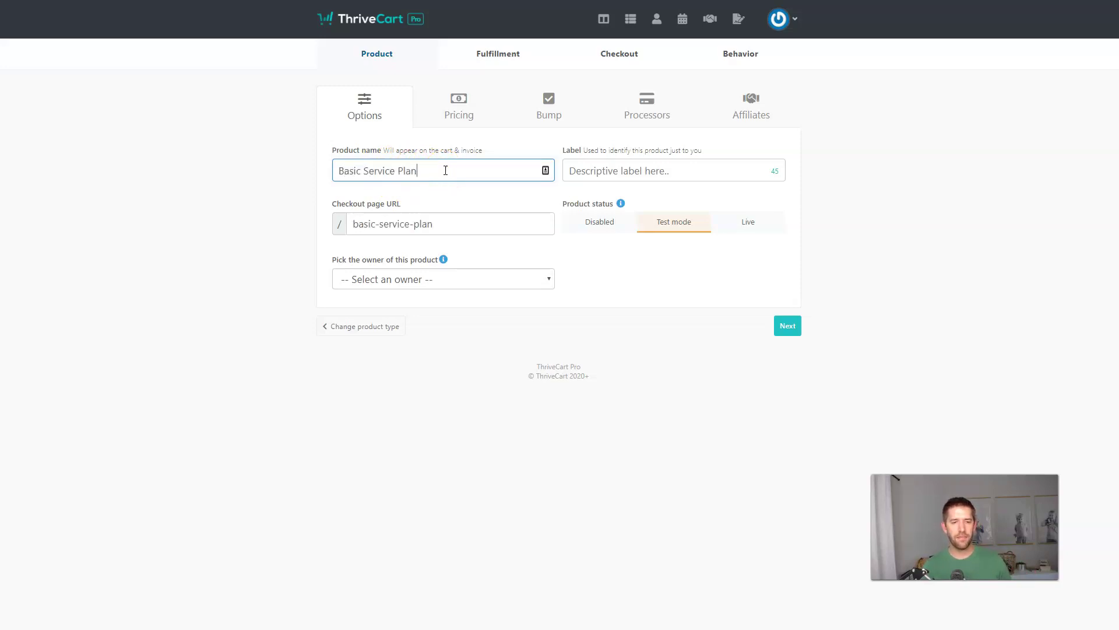
key(Tab)
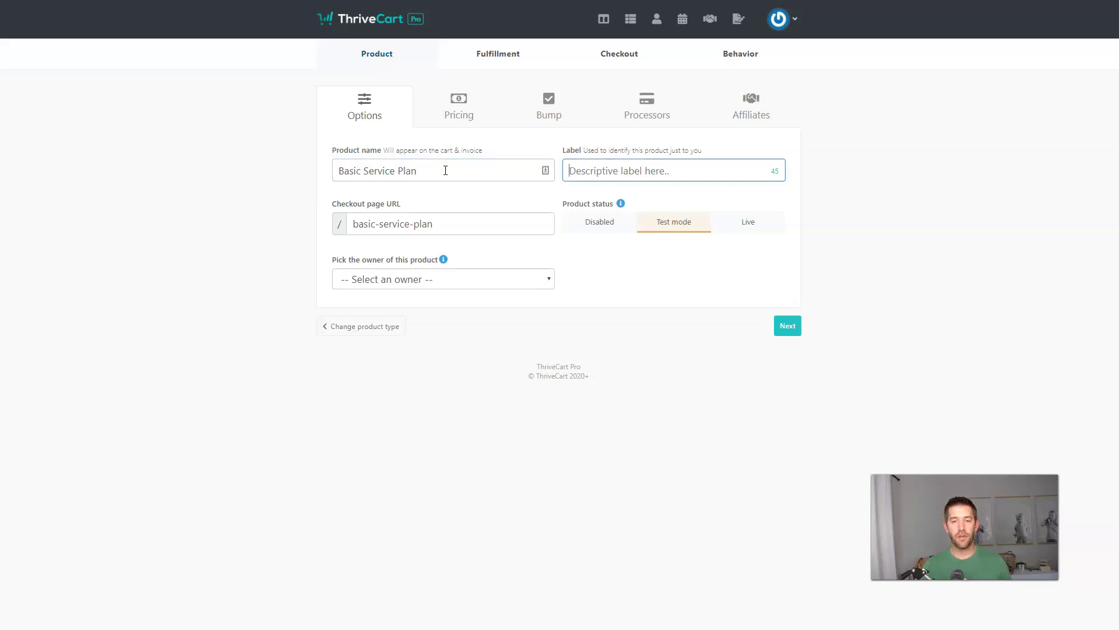
text(19 per mon)
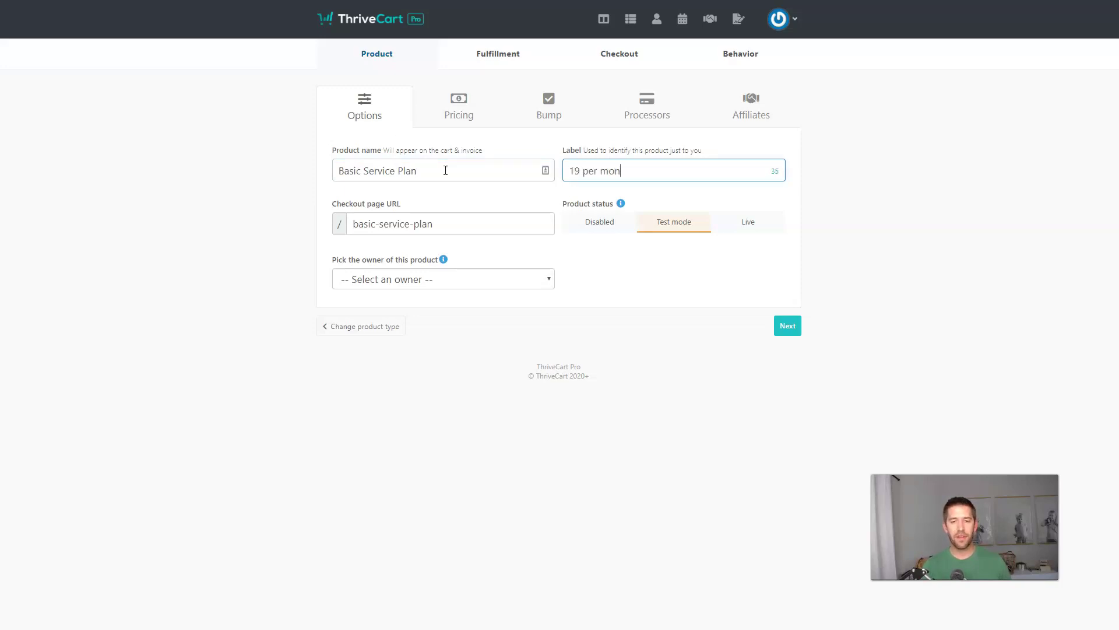
text(th service)
Step: Assign the account owner as product owner and continue to pricing
click(420, 280)
click(394, 332)
click(697, 276)
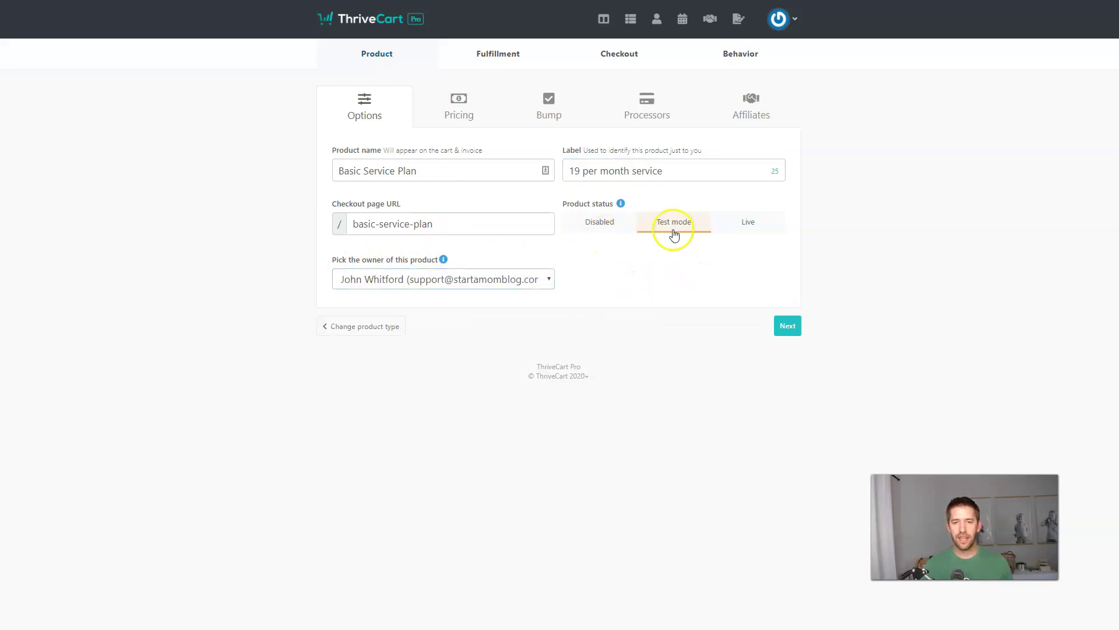
click(787, 327)
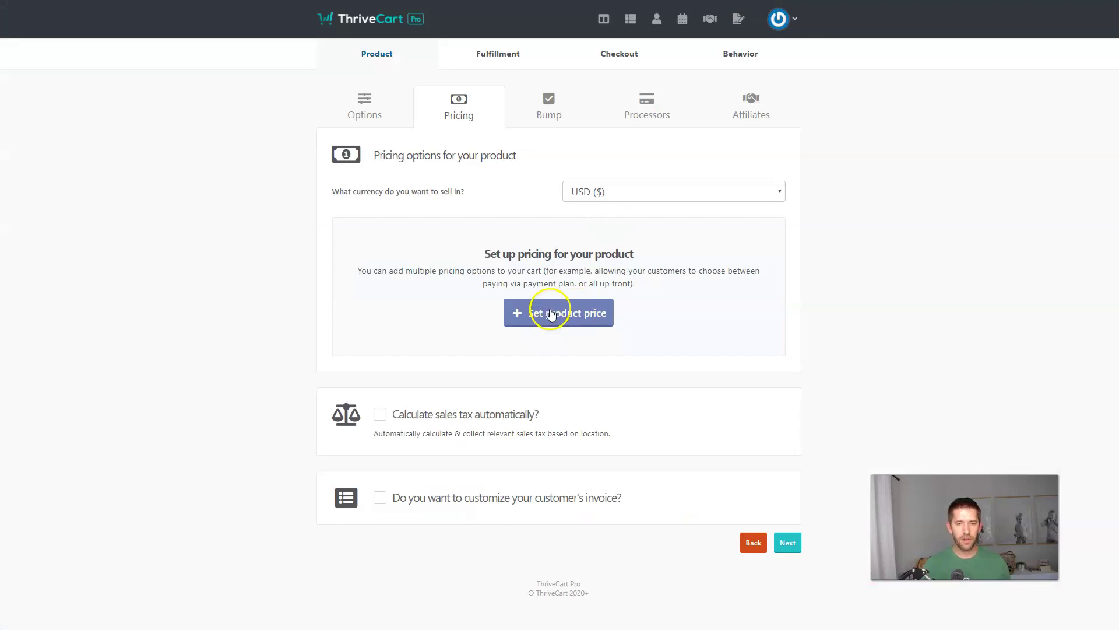
Step: Start a Subscription pricing option charging $19 per month
click(550, 315)
click(544, 187)
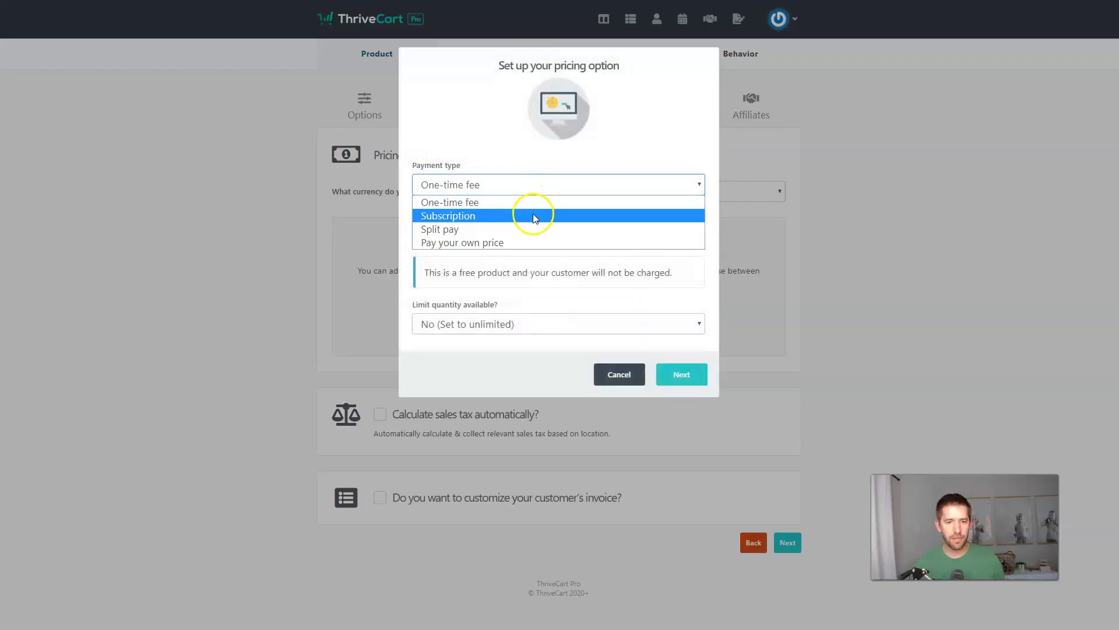
click(533, 215)
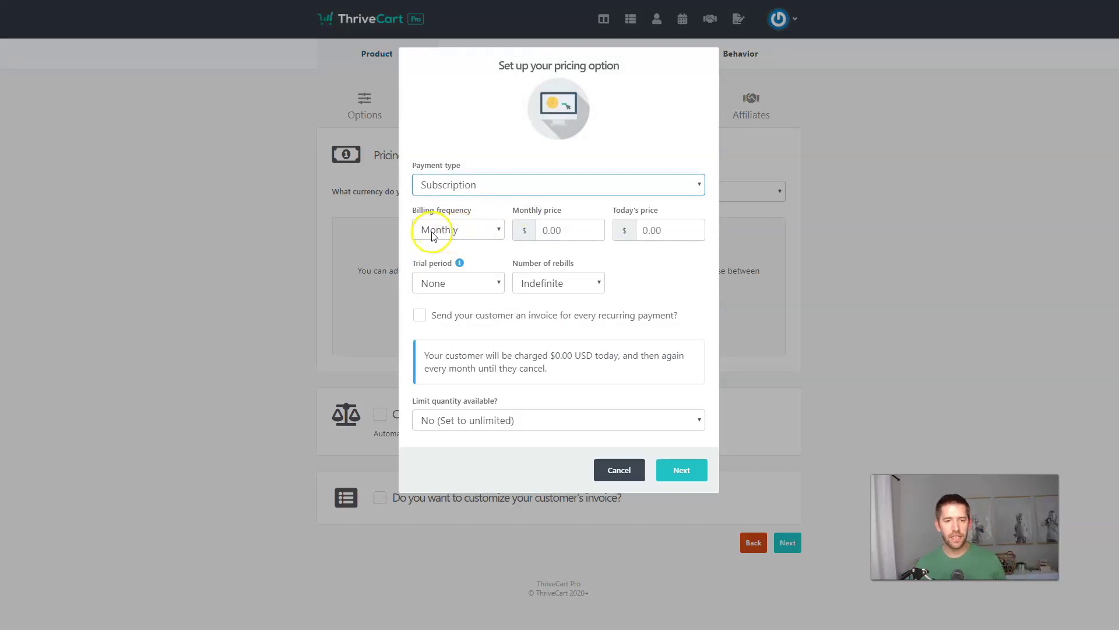
click(552, 231)
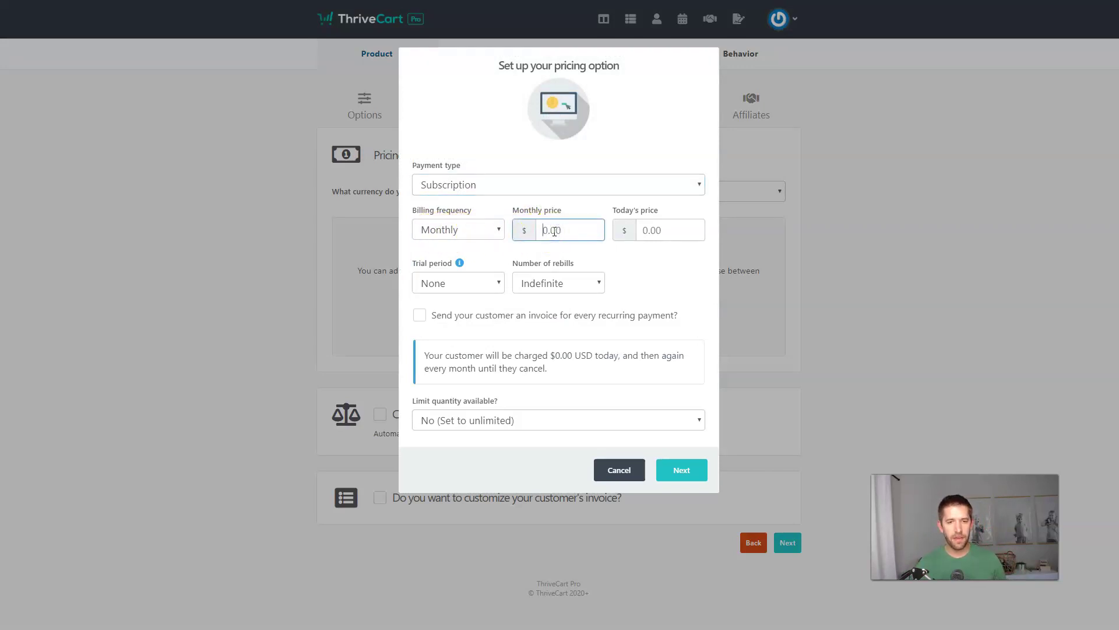
text(19)
right_click(640, 259)
click(634, 261)
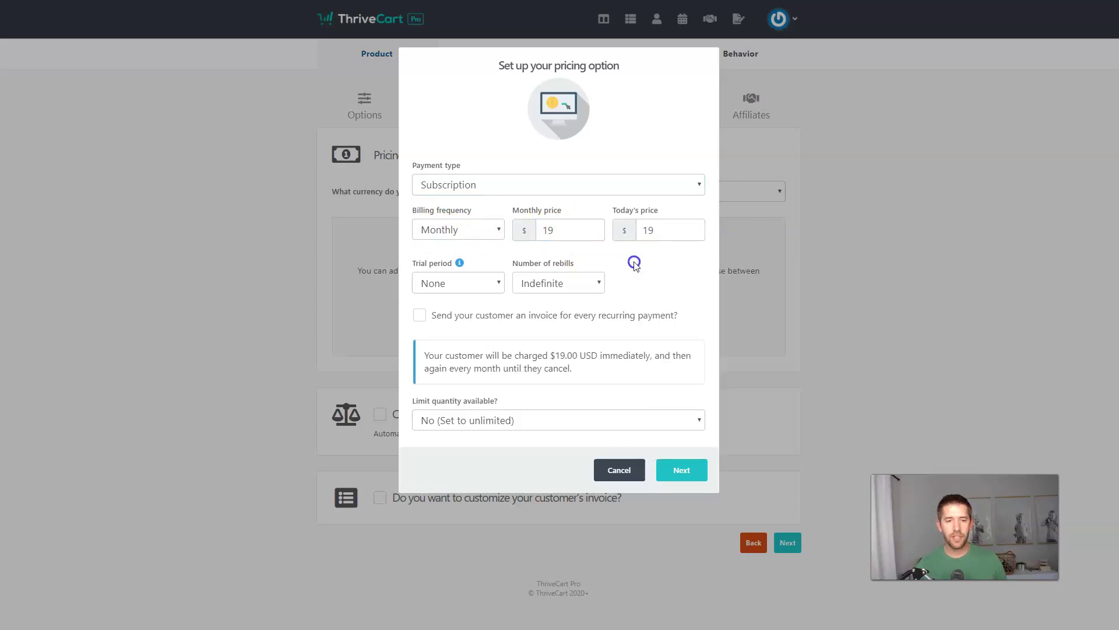
Step: Add a 7-day trial costing $1.00 today and save the Subscription ($19.00/mnth) option
click(473, 293)
click(462, 317)
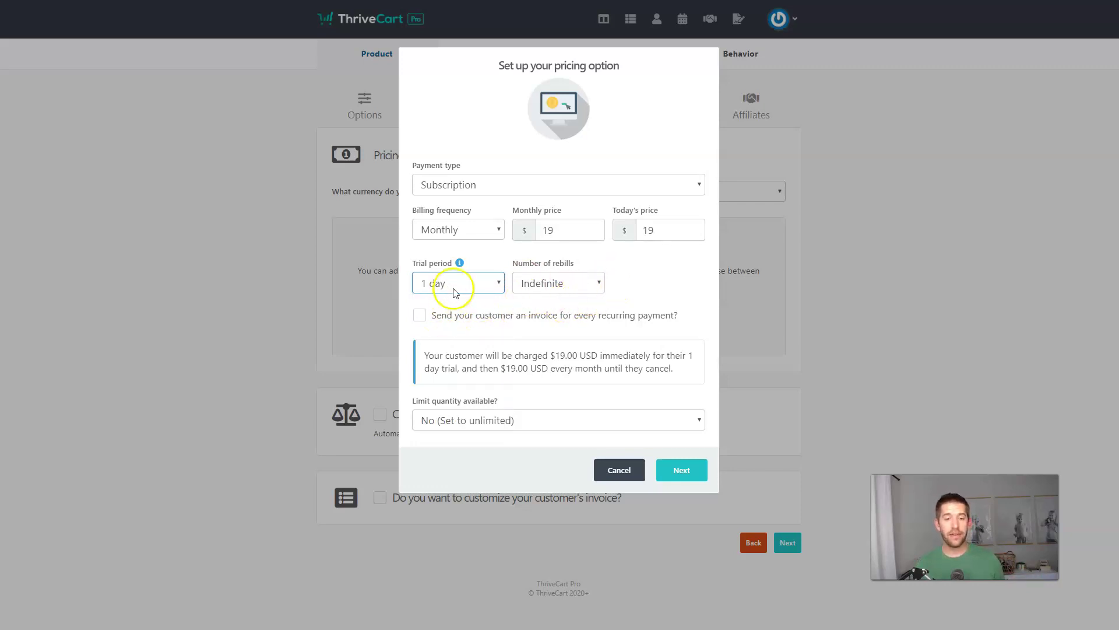
click(665, 232)
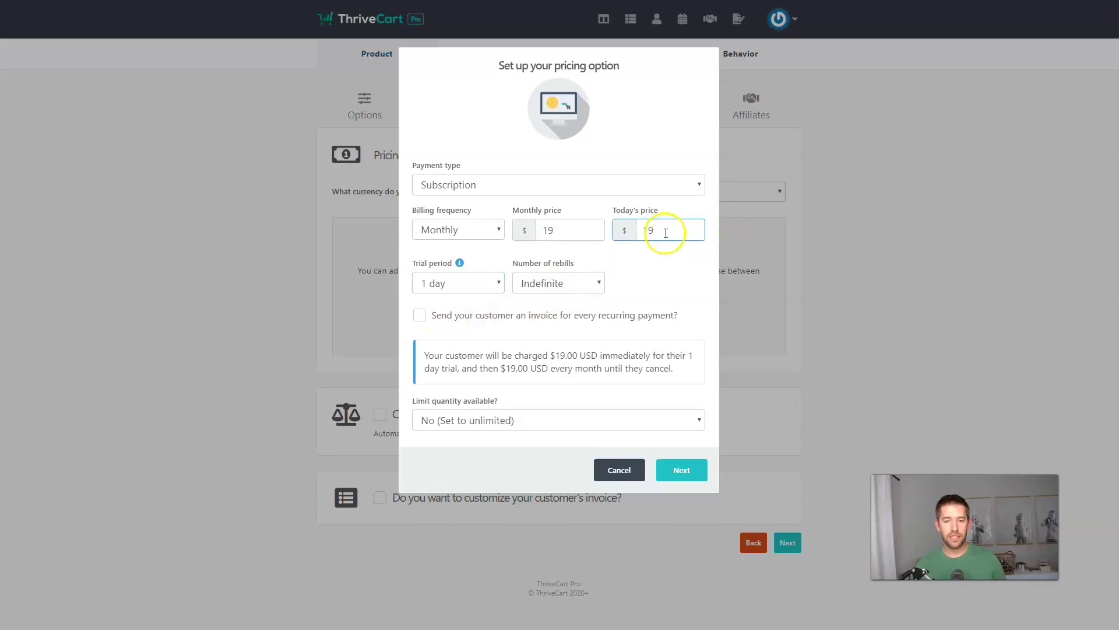
key(BackSpace)
key(BackSpace)
text(1)
click(665, 258)
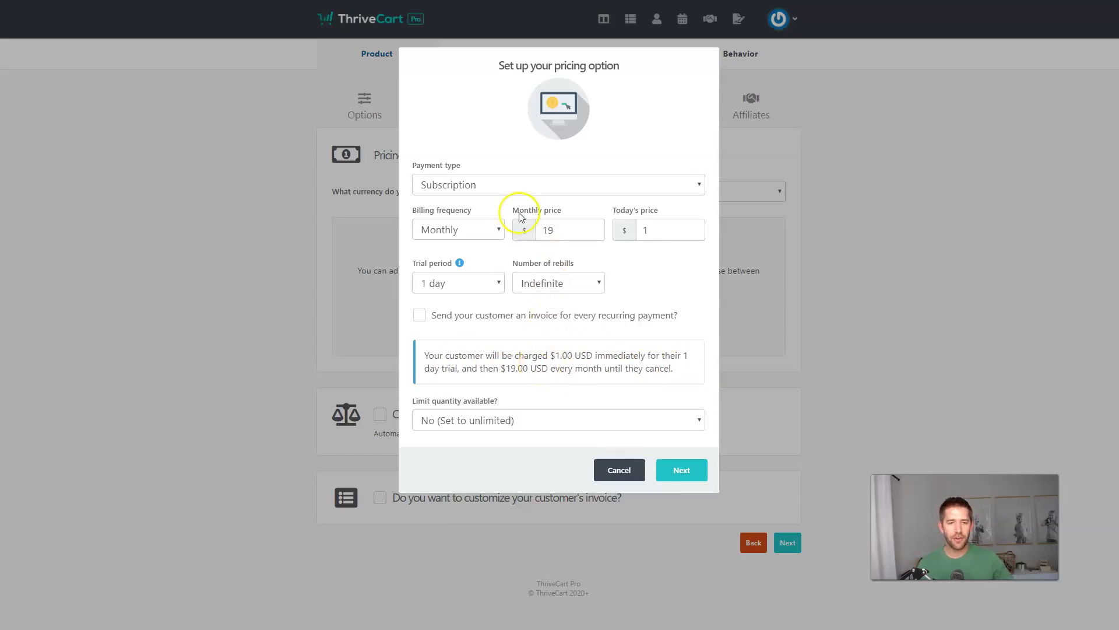
click(501, 282)
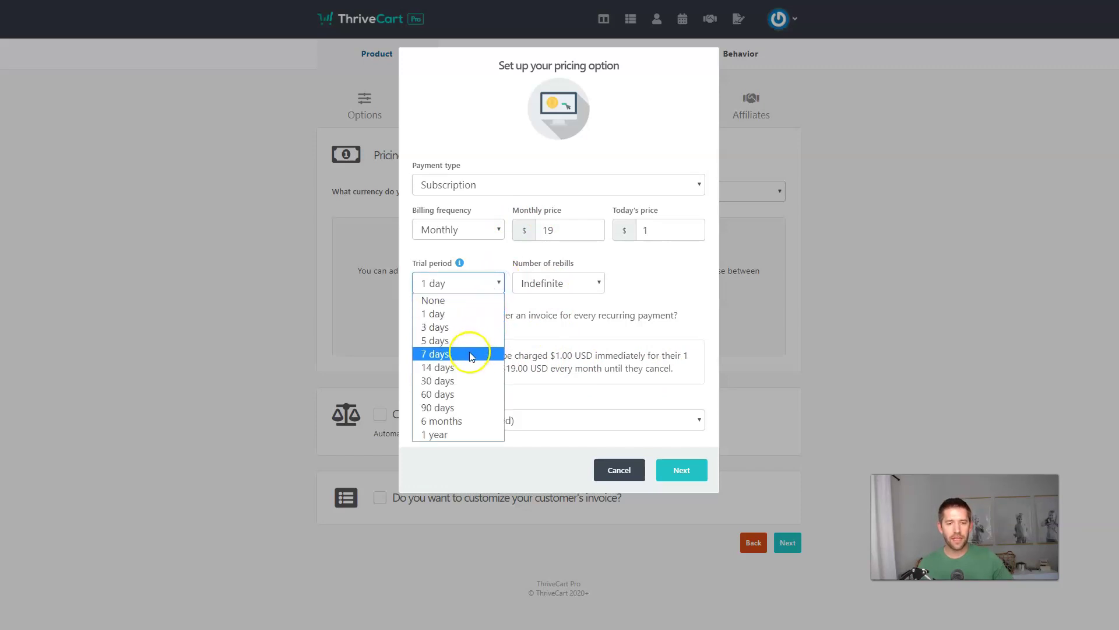
click(452, 358)
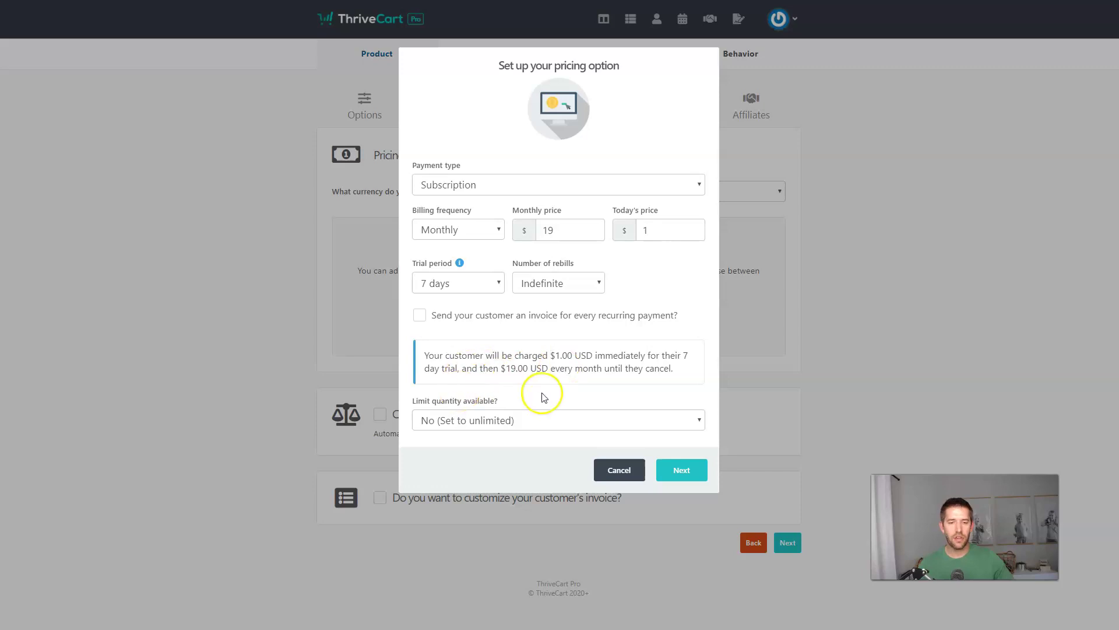
click(681, 470)
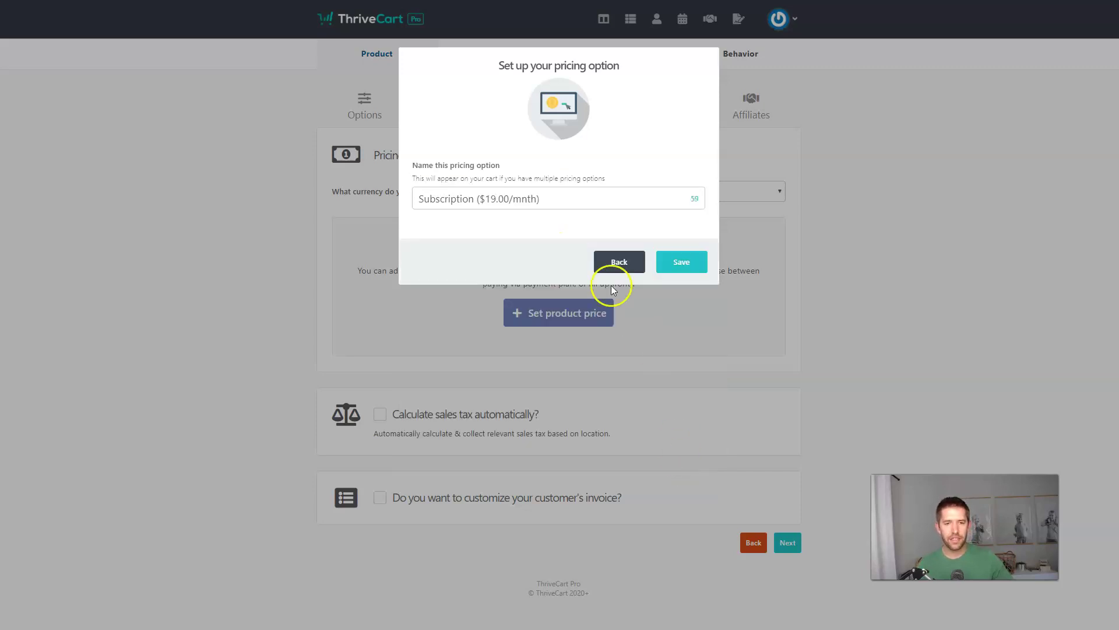
click(681, 263)
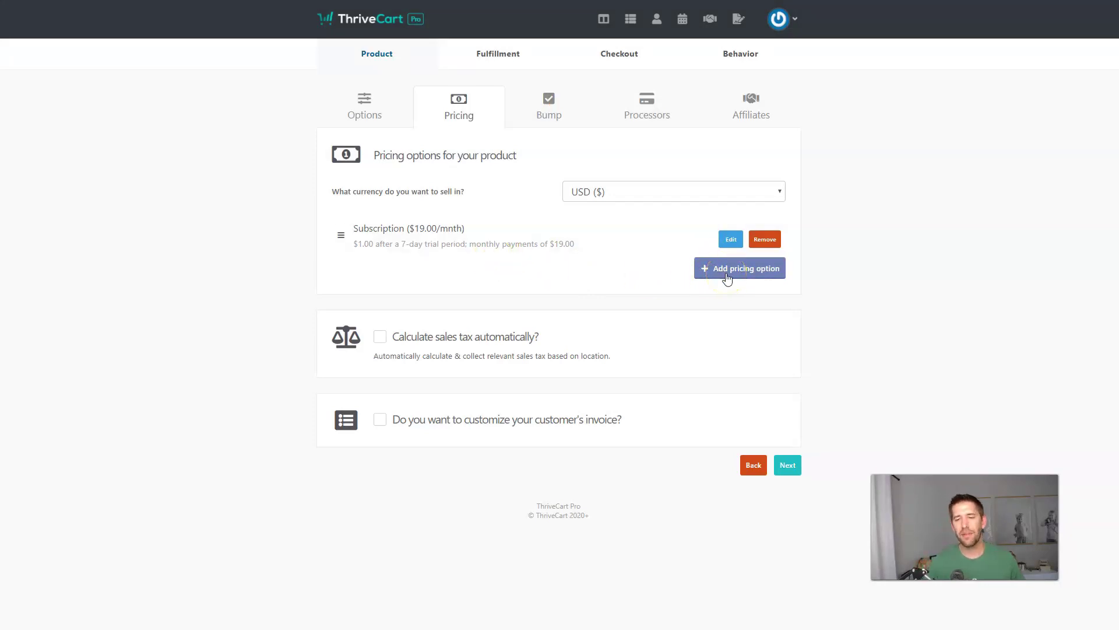
Step: Add and save a One-time payment pricing option priced at $799.00
click(727, 274)
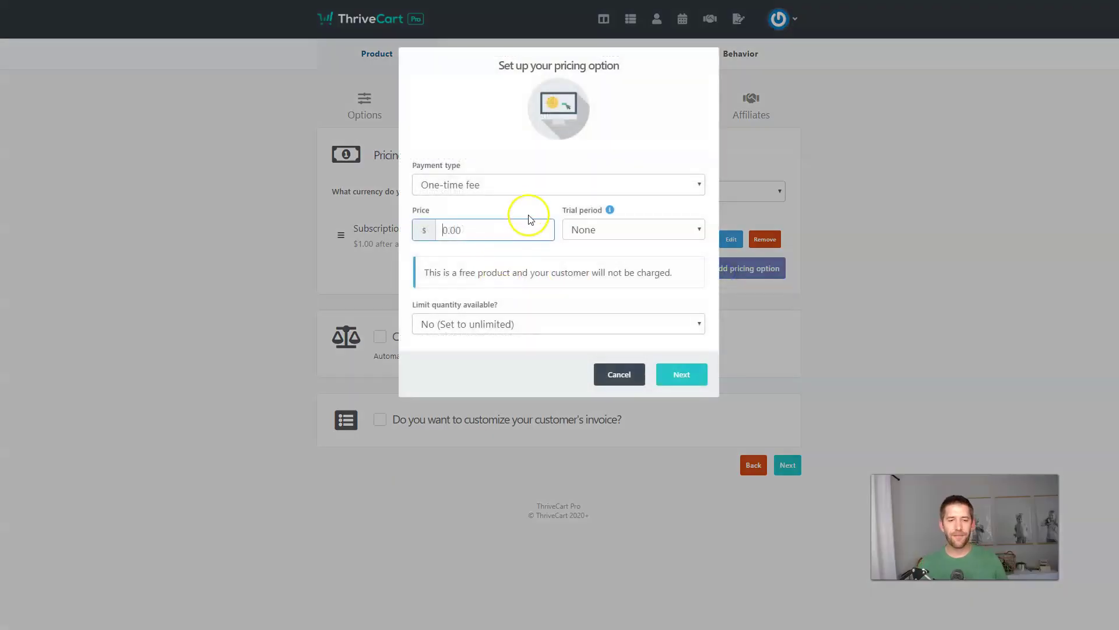
click(484, 225)
text(799)
click(516, 251)
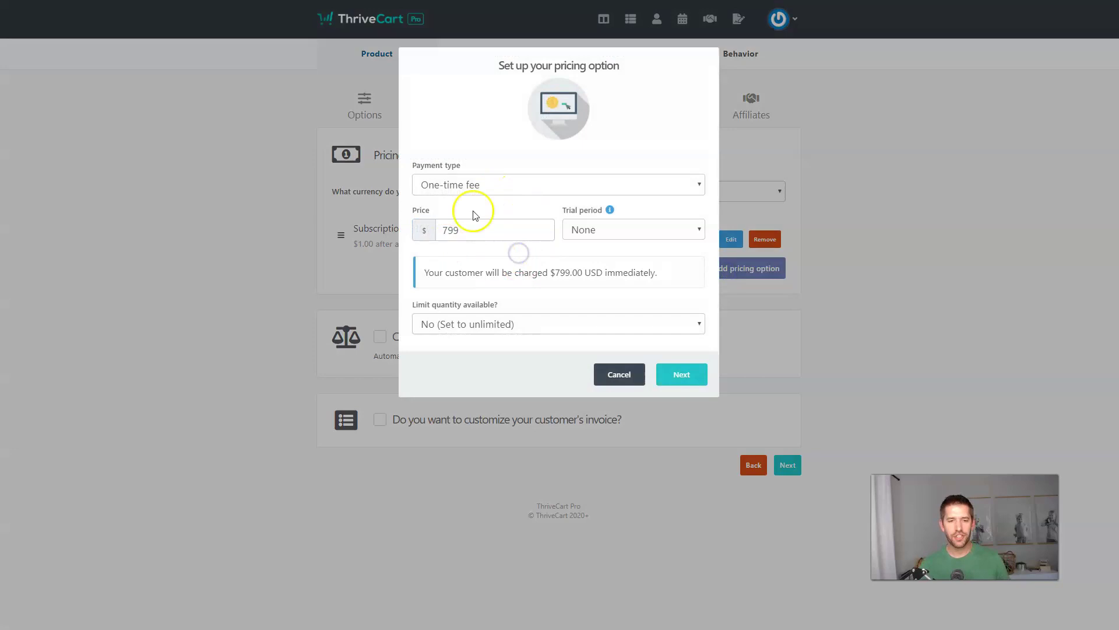
click(681, 376)
click(676, 302)
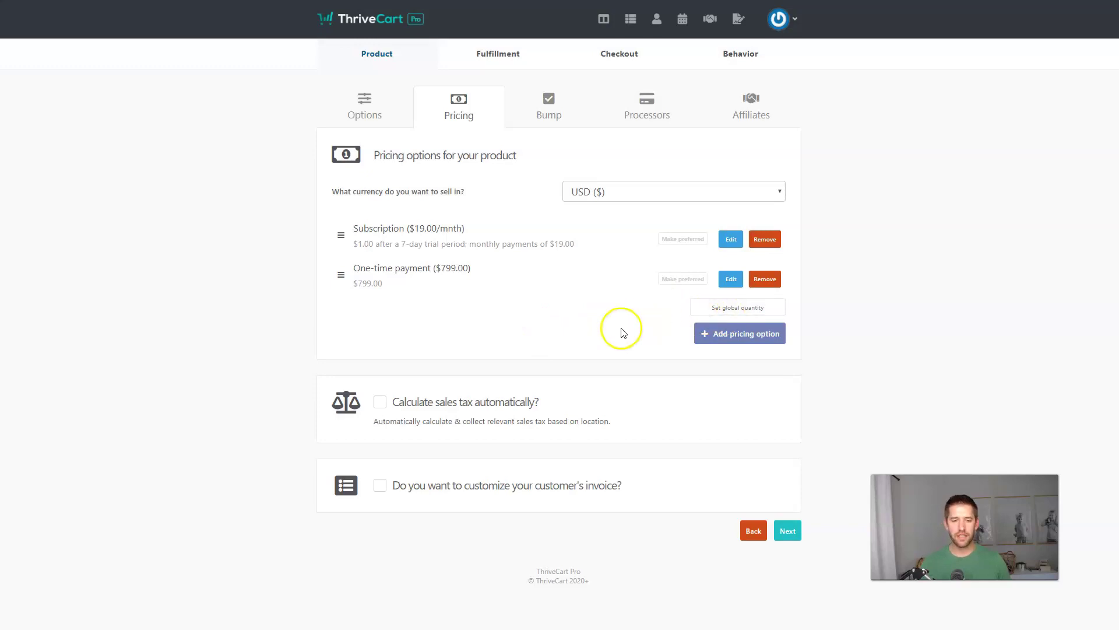
click(788, 532)
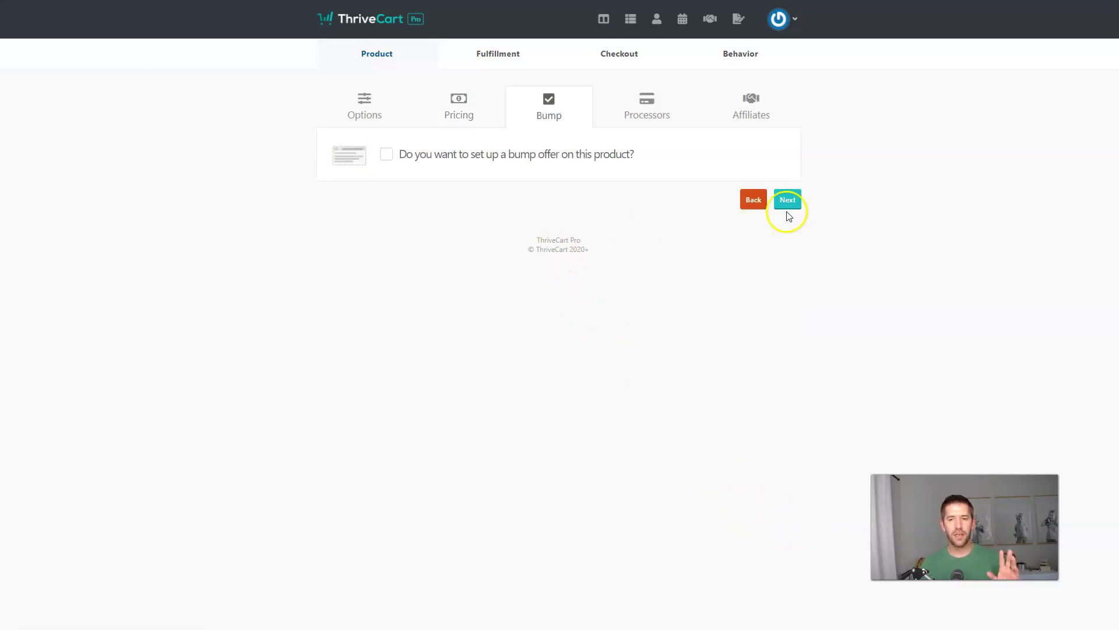
Step: Enable Stripe as the payment processor using the business's Stripe account
click(788, 200)
click(578, 263)
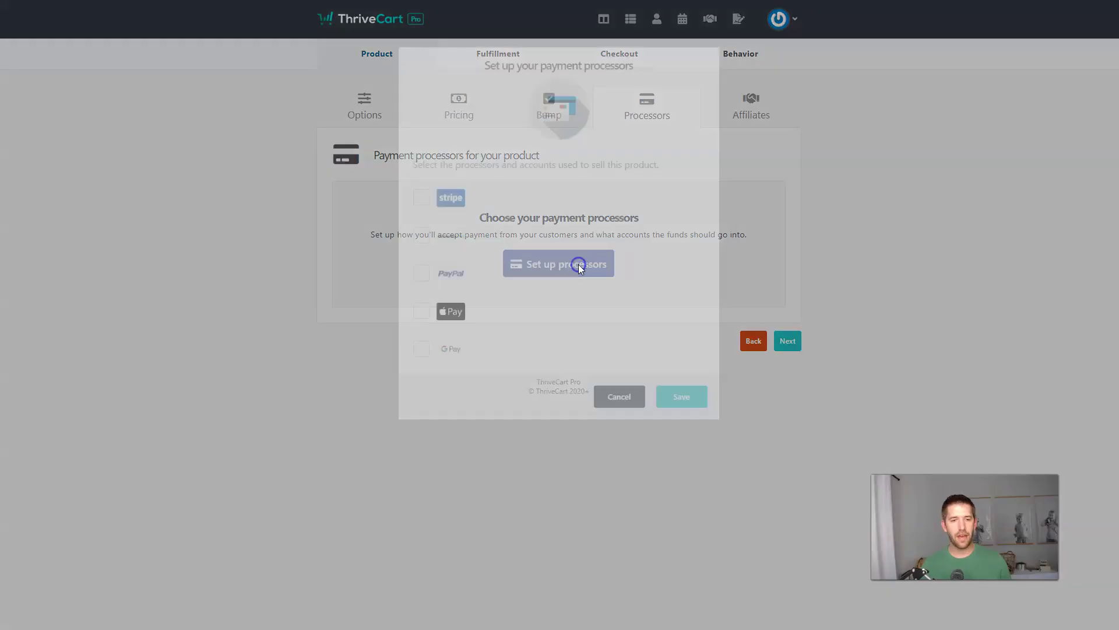
click(419, 202)
click(553, 203)
click(548, 226)
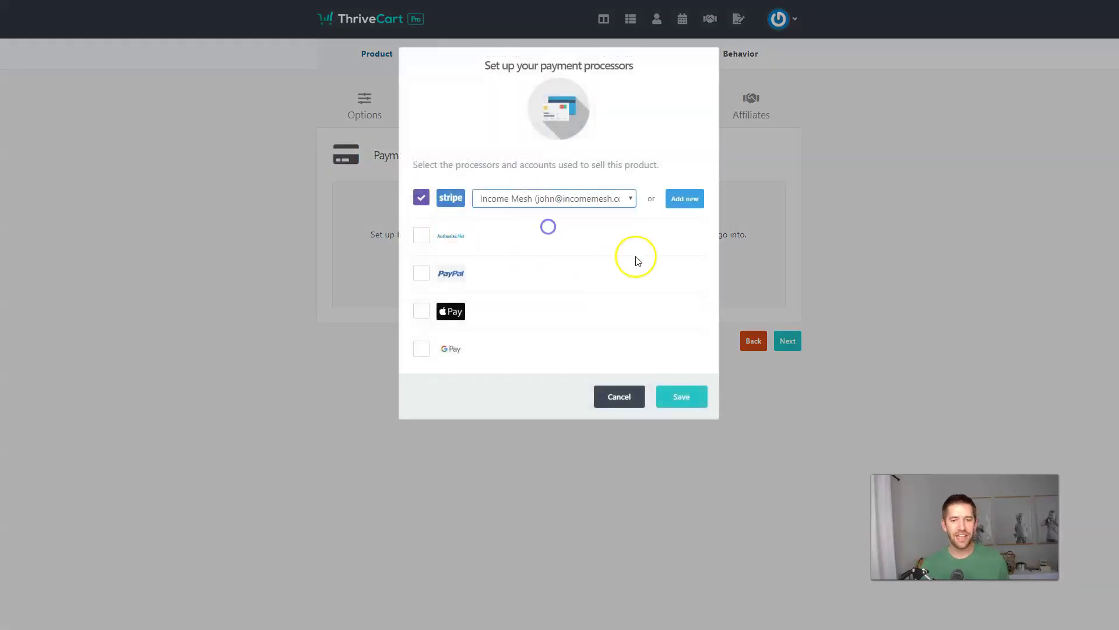
click(684, 398)
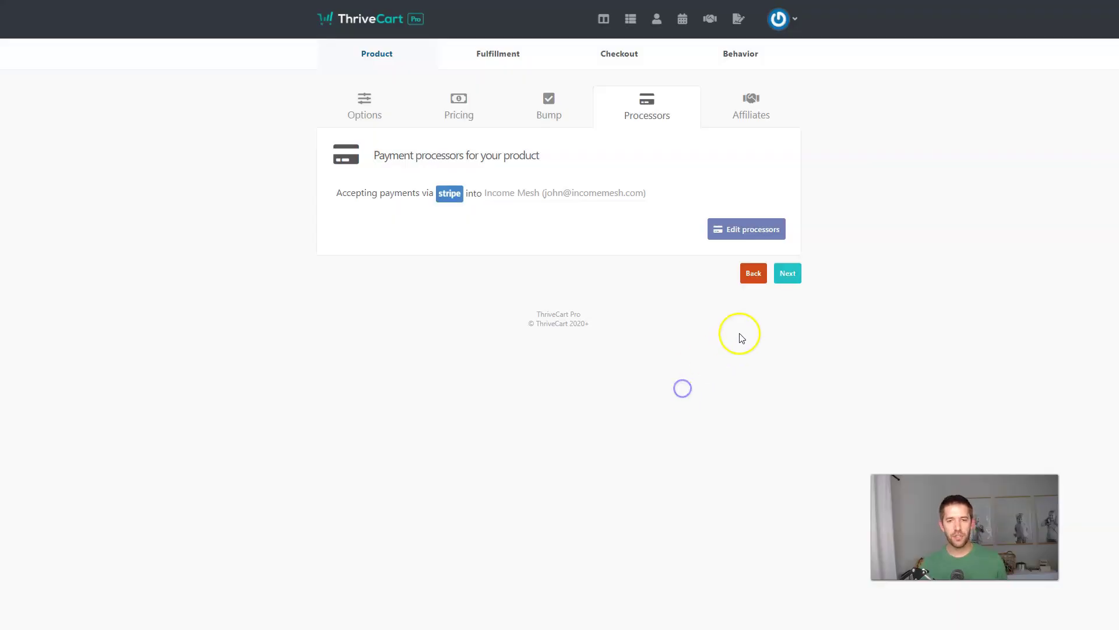
Step: Skip affiliates and enter the support e-mail address in the fulfillment settings
click(787, 273)
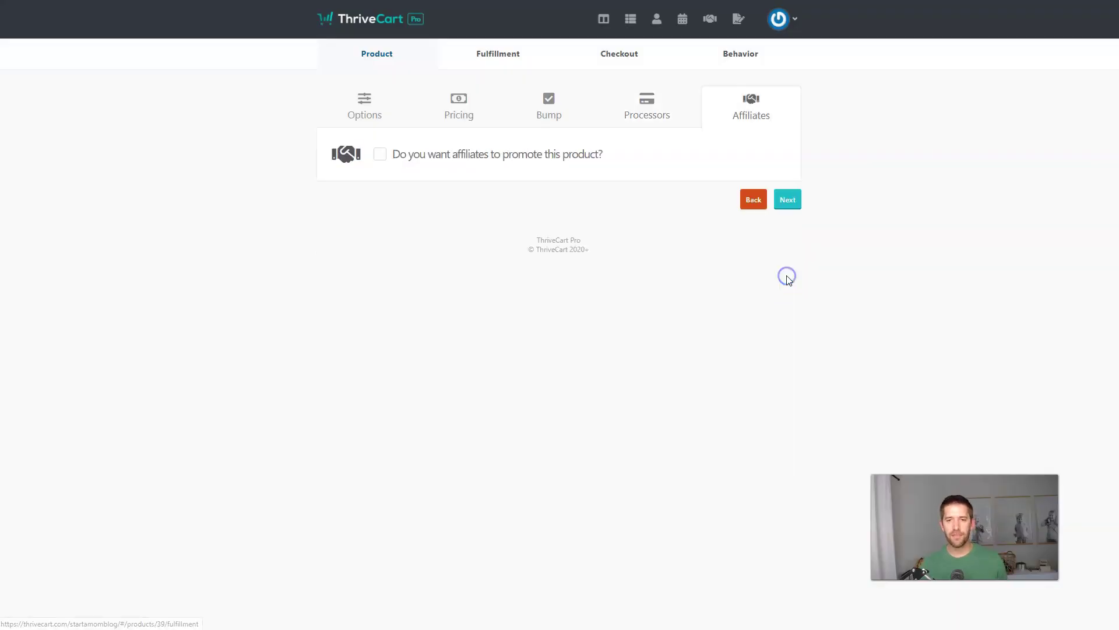
click(783, 201)
click(402, 206)
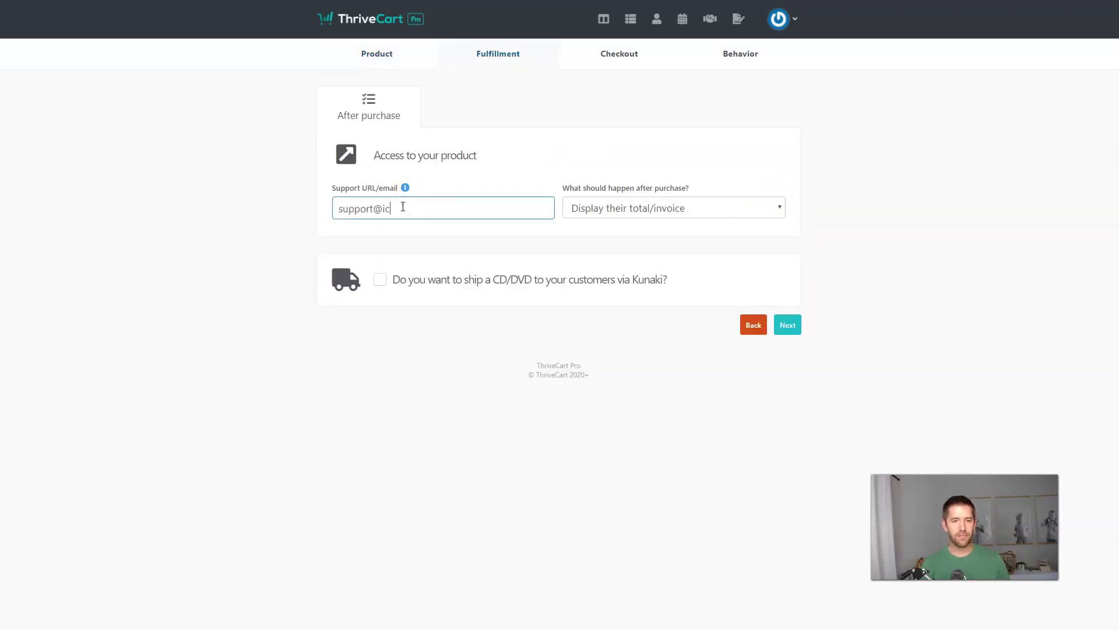
key(Tab)
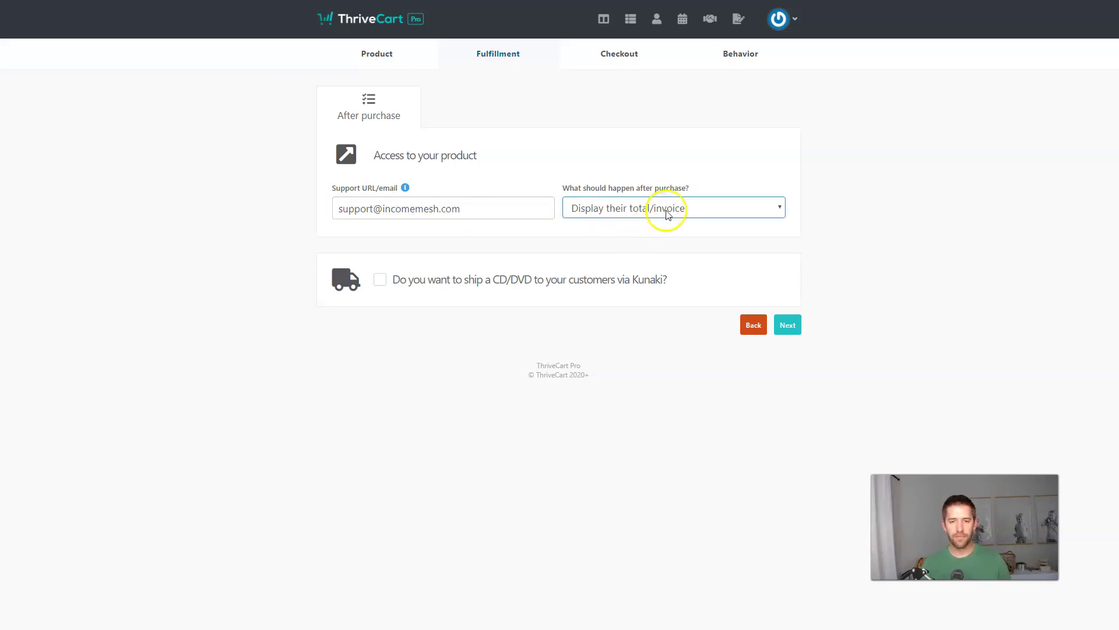
click(787, 330)
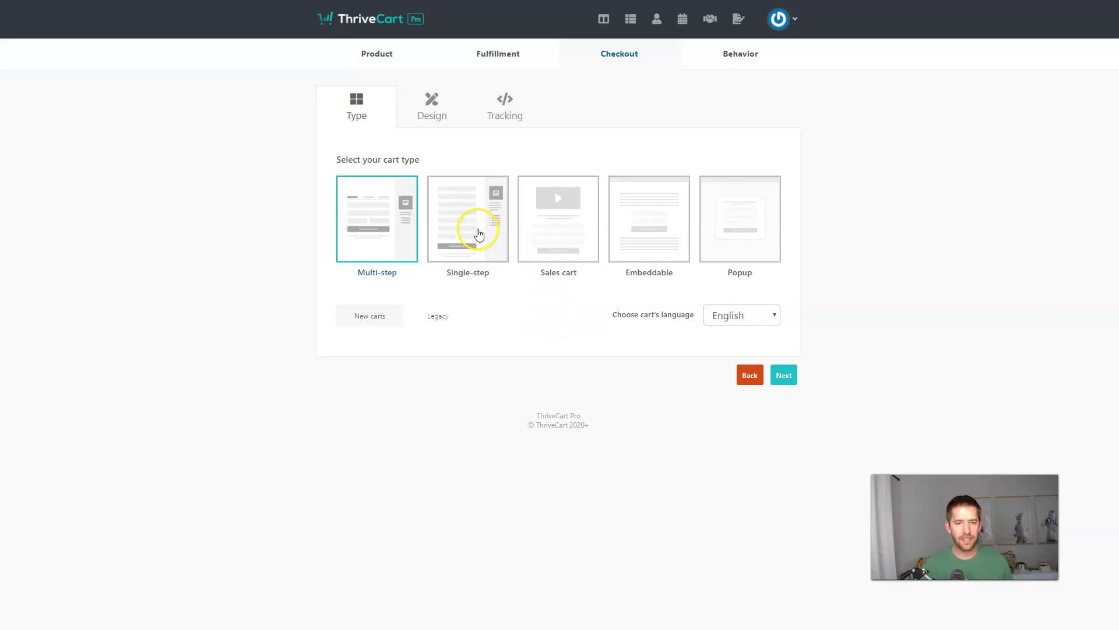
Step: Switch the checkout to the Single-step cart type and launch its design editor
click(476, 232)
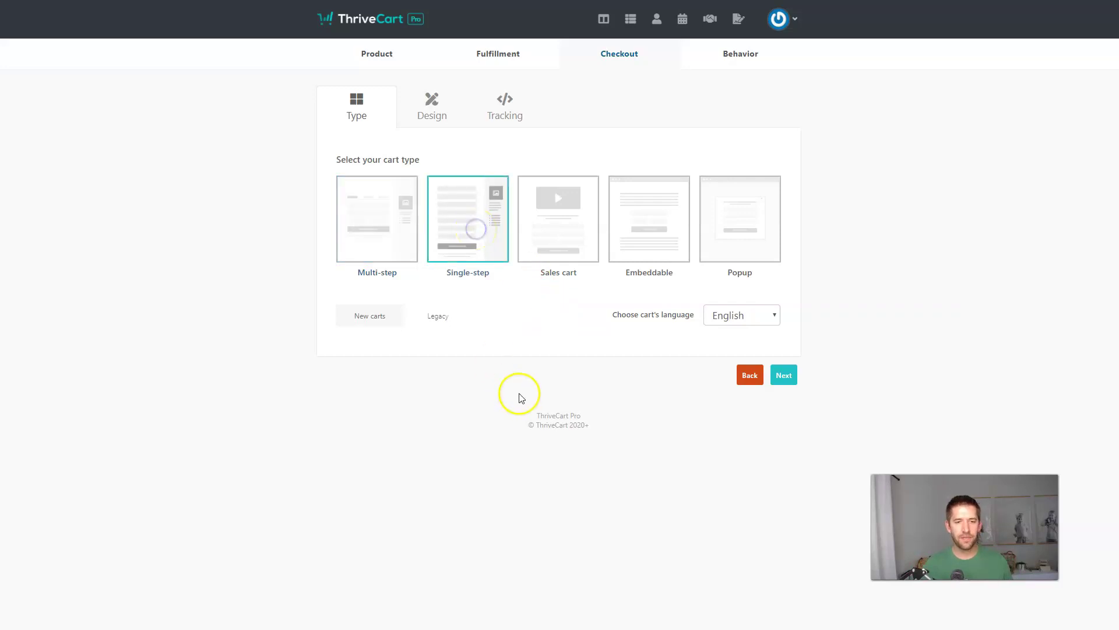
click(784, 376)
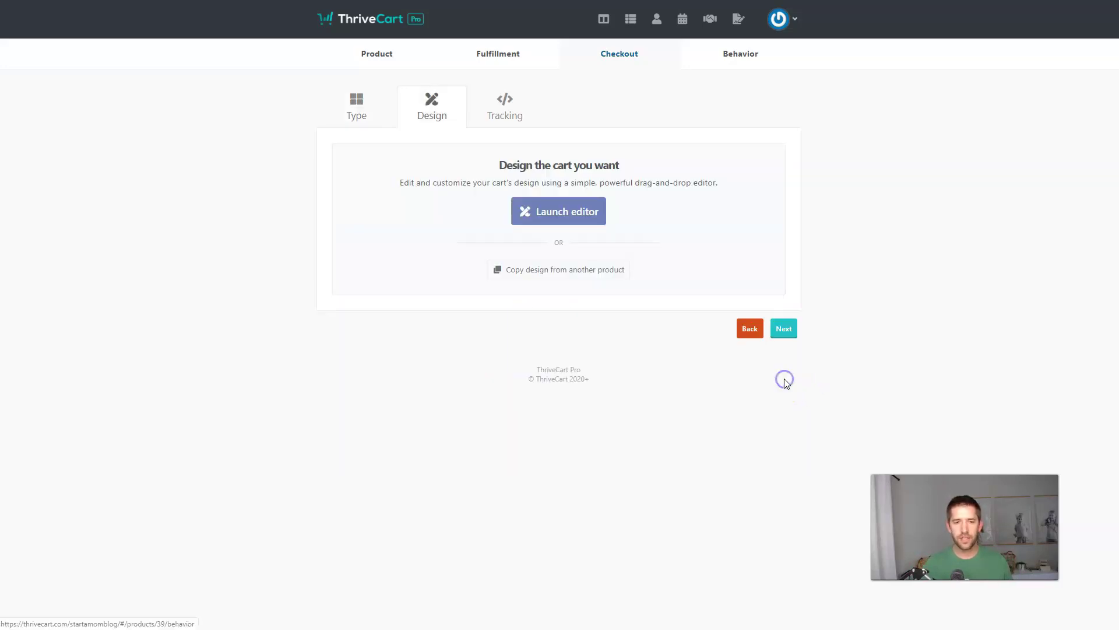
click(538, 209)
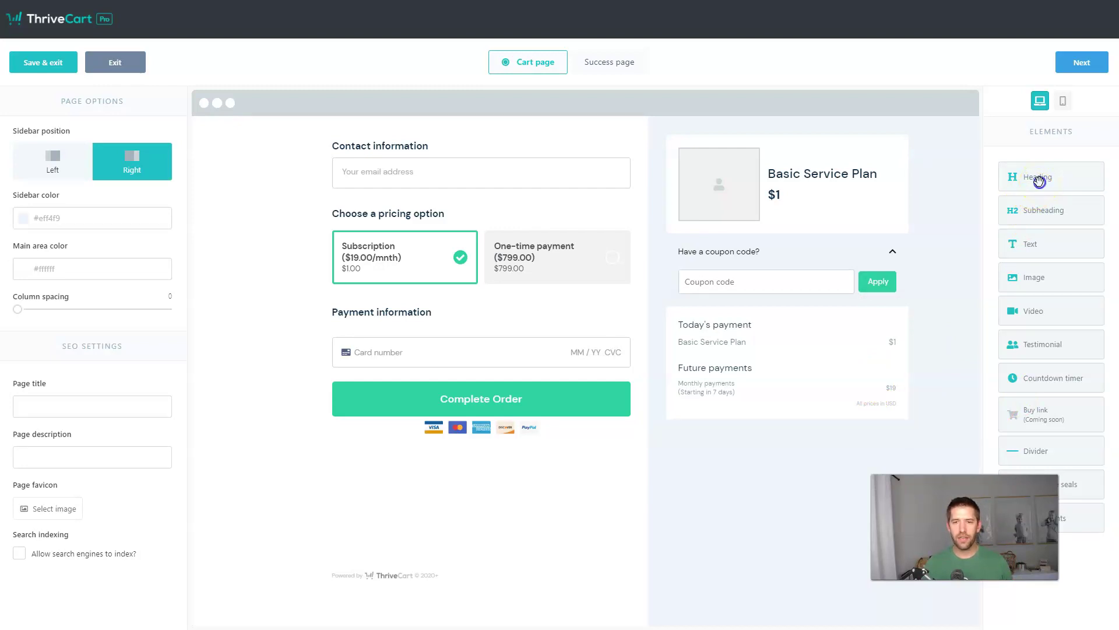
Step: Add the heading 'Complete your friction-free checkout now!' above Contact information with bottom spacing 2
drag(1032, 184, 490, 149)
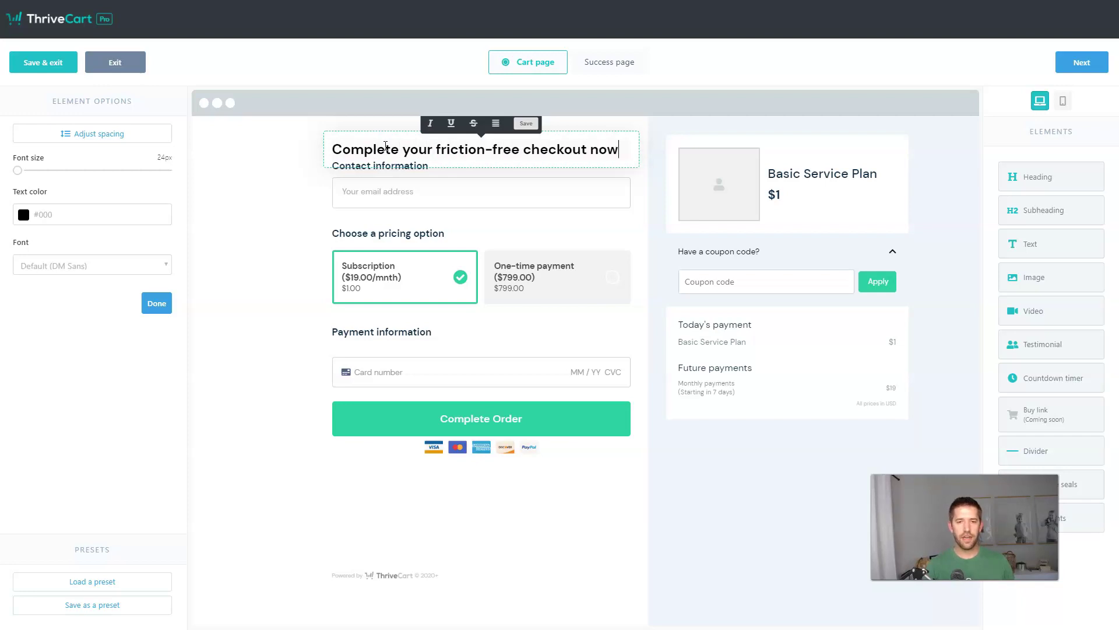
click(295, 192)
click(417, 149)
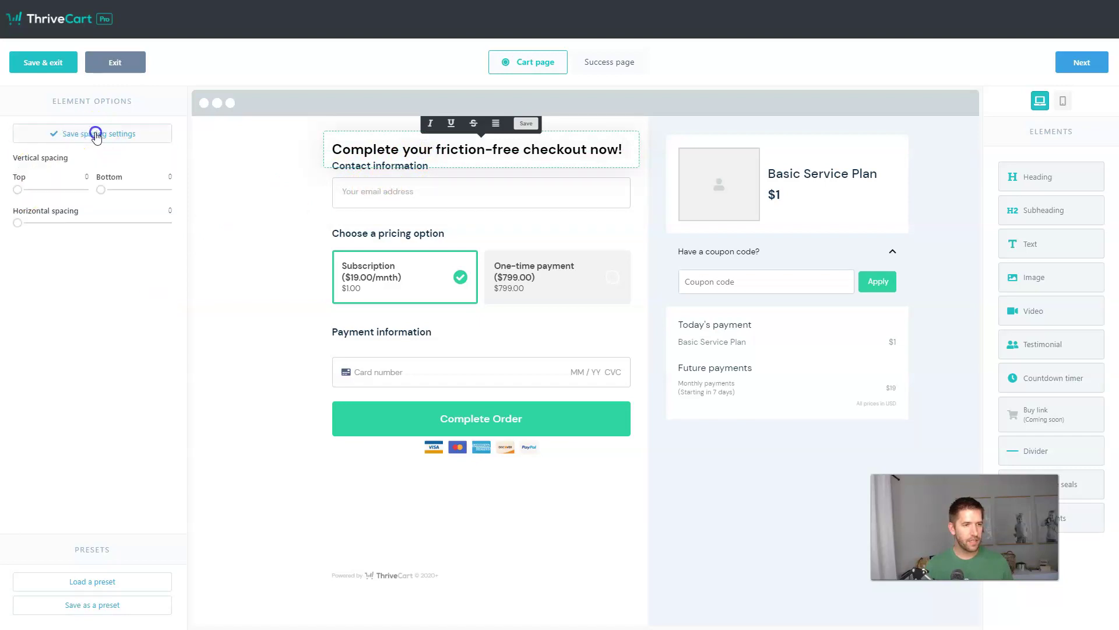
drag(102, 189, 121, 194)
right_click(121, 194)
click(222, 175)
click(245, 204)
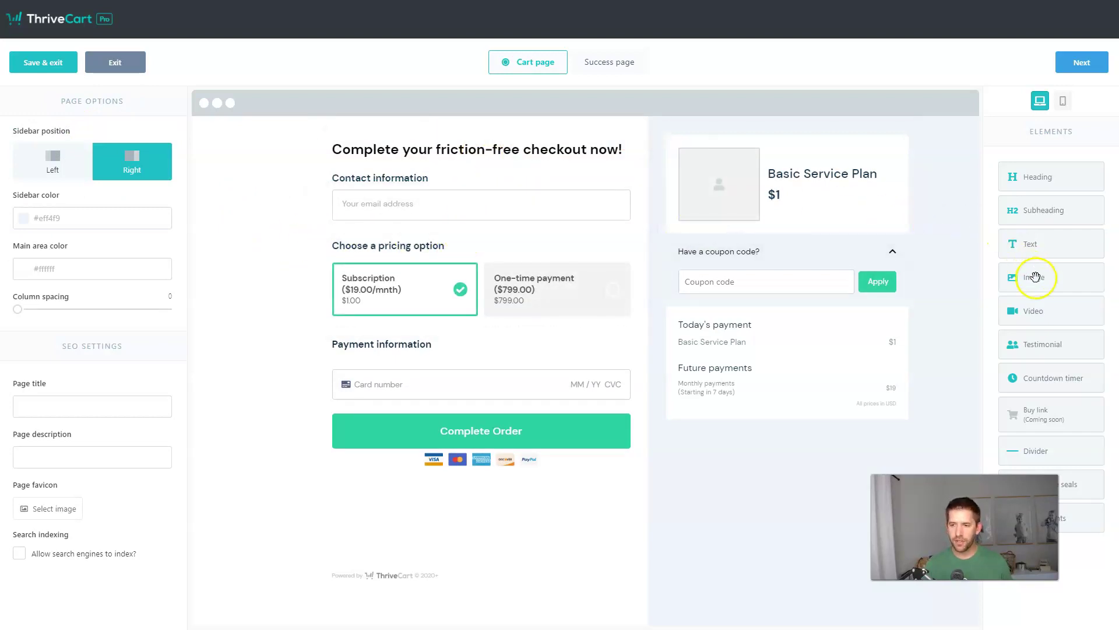
Step: Insert the income-mesh logo image at the top of the checkout, set to image size 20
drag(1099, 276, 645, 142)
click(452, 128)
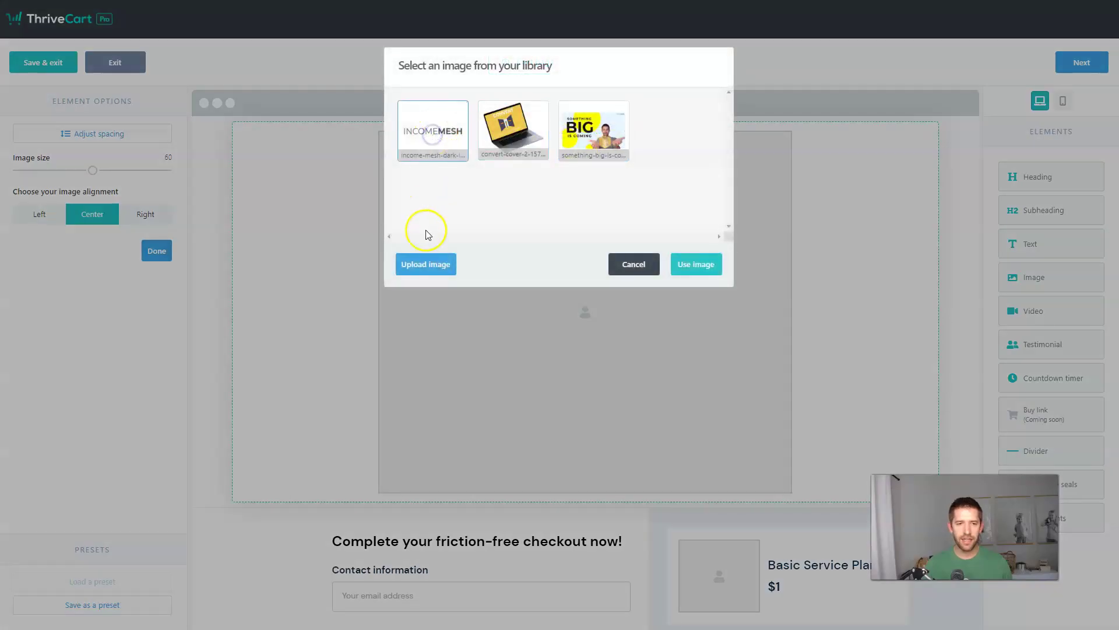
click(703, 267)
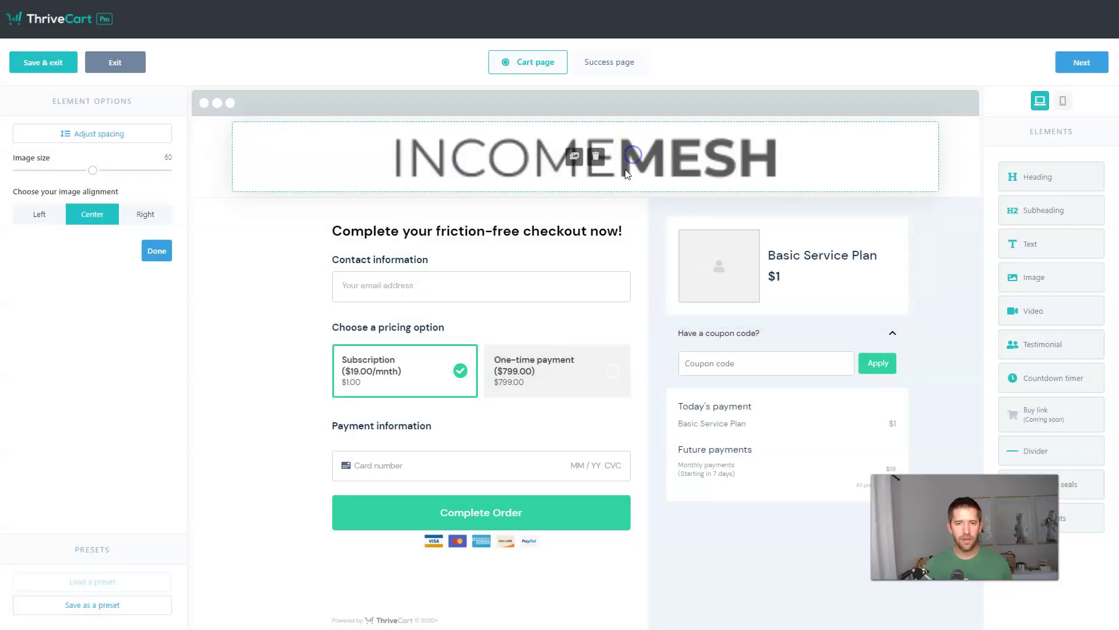
drag(94, 172, 17, 170)
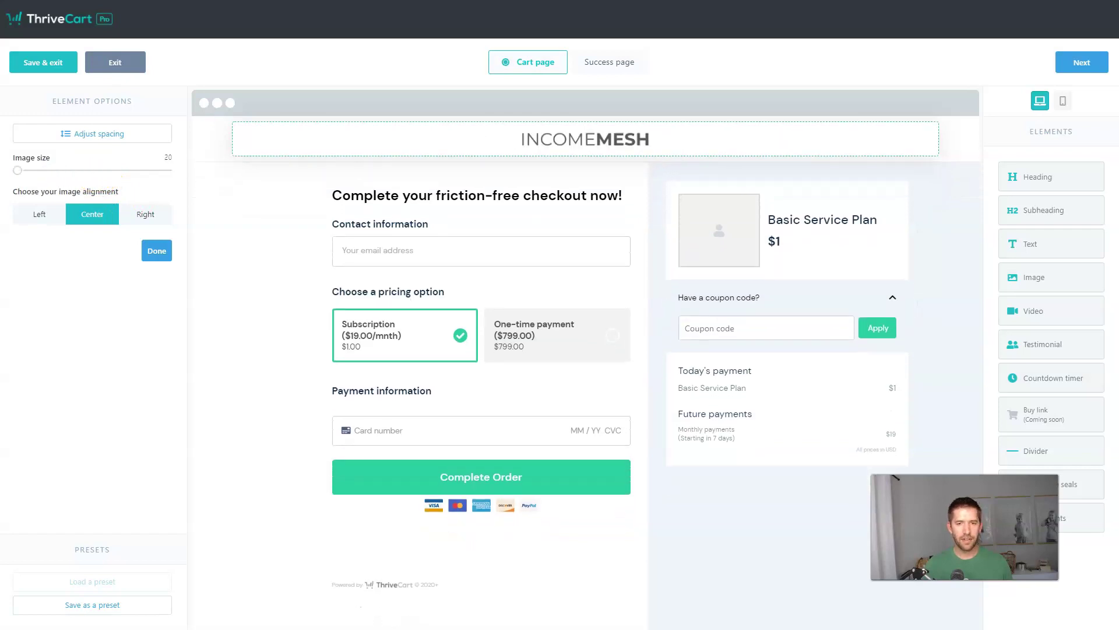
click(153, 252)
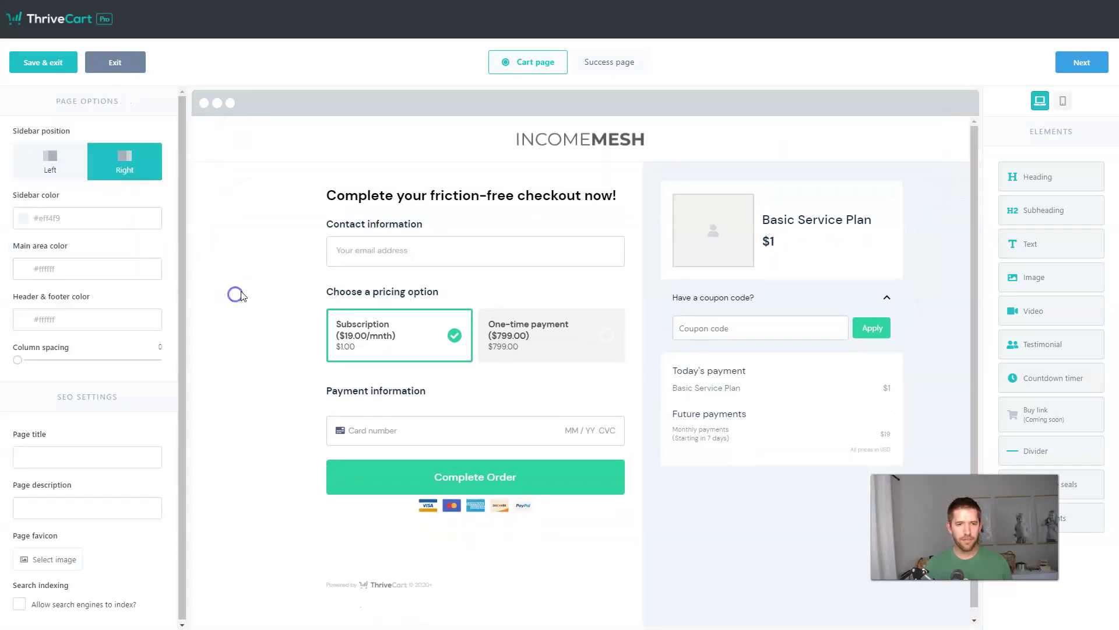
scroll(757, 348, down, 1)
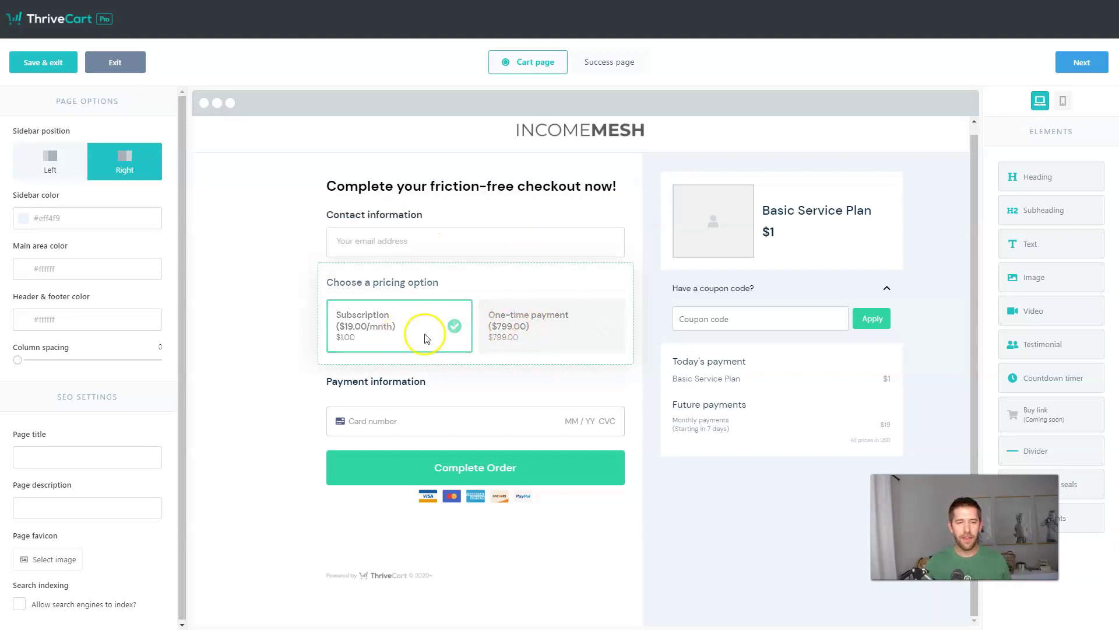
click(516, 332)
click(387, 337)
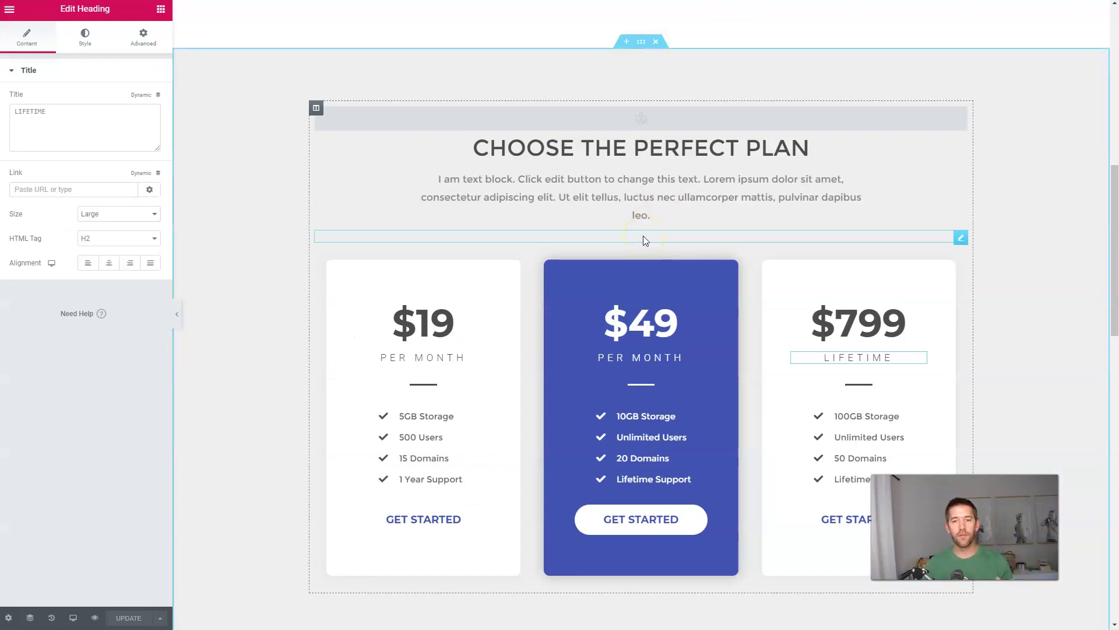
click(622, 337)
scroll(622, 337, down, 2)
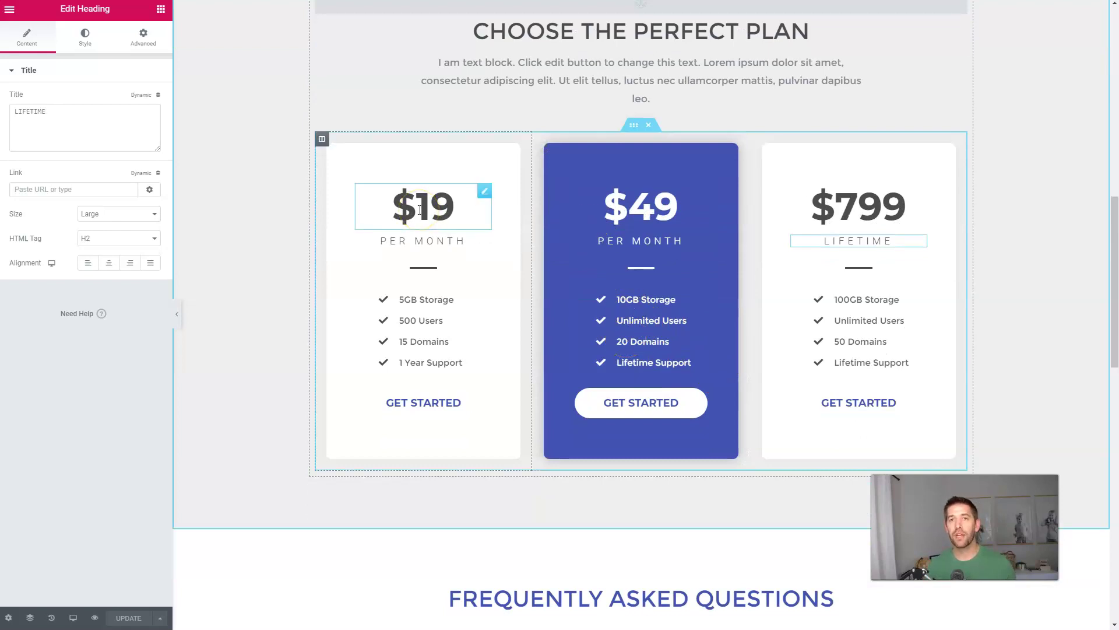
click(677, 411)
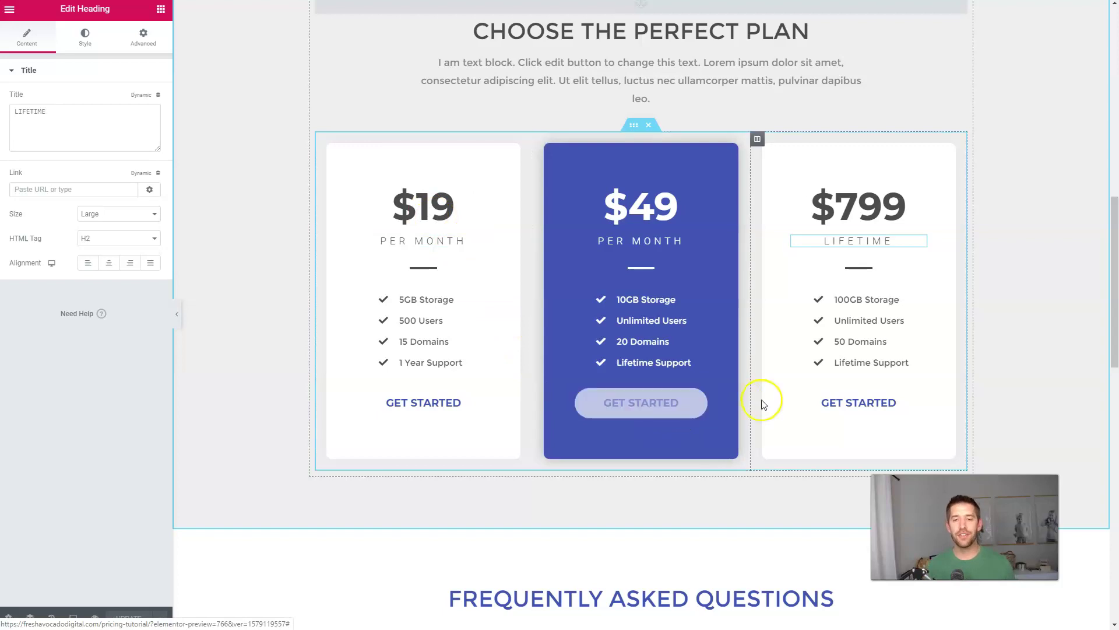
click(742, 243)
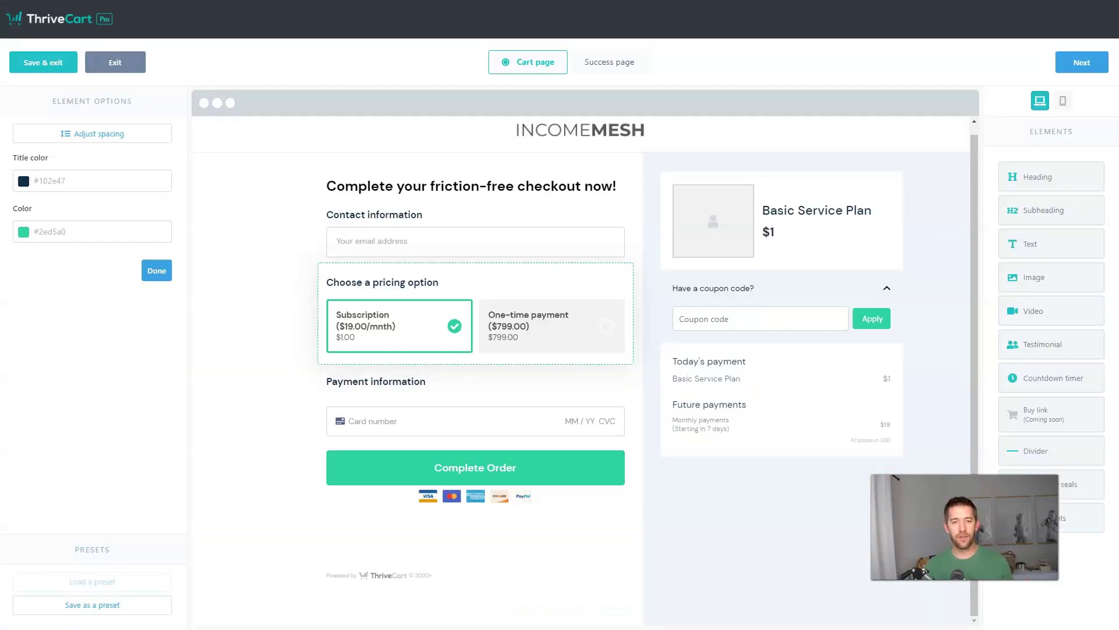
click(534, 287)
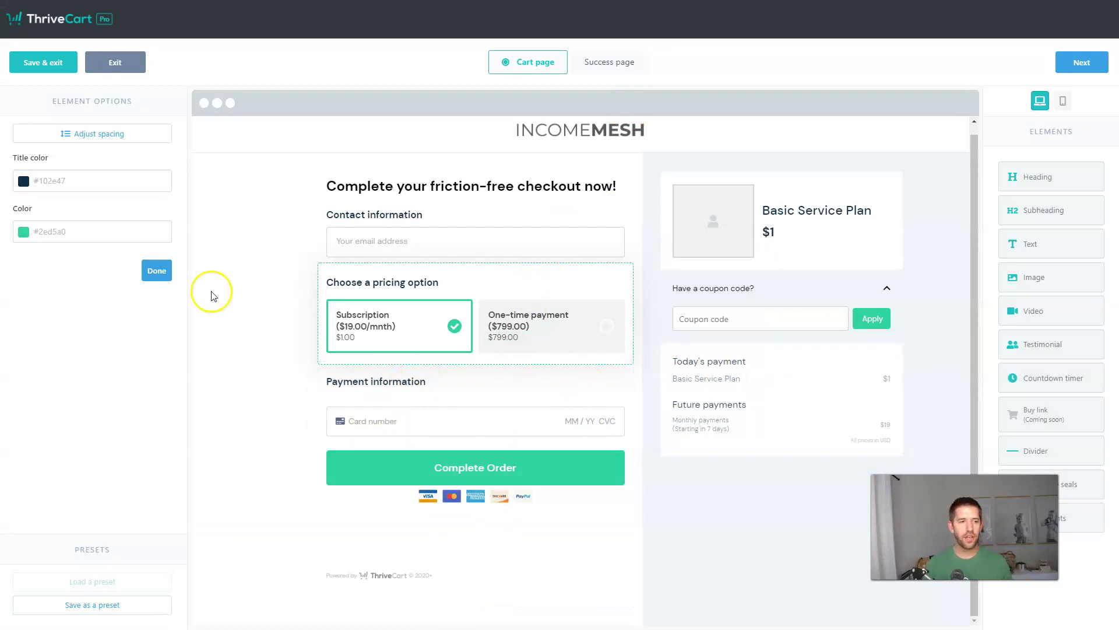
Step: Use the convert-cover laptop image from the library as the order summary's product picture
click(694, 232)
click(715, 225)
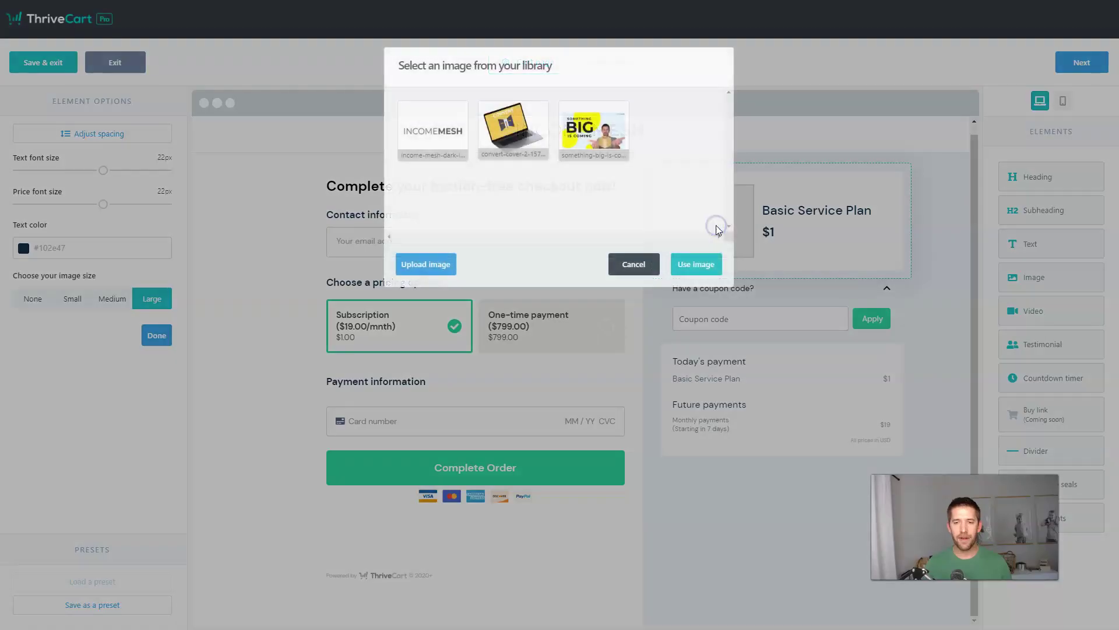
click(512, 143)
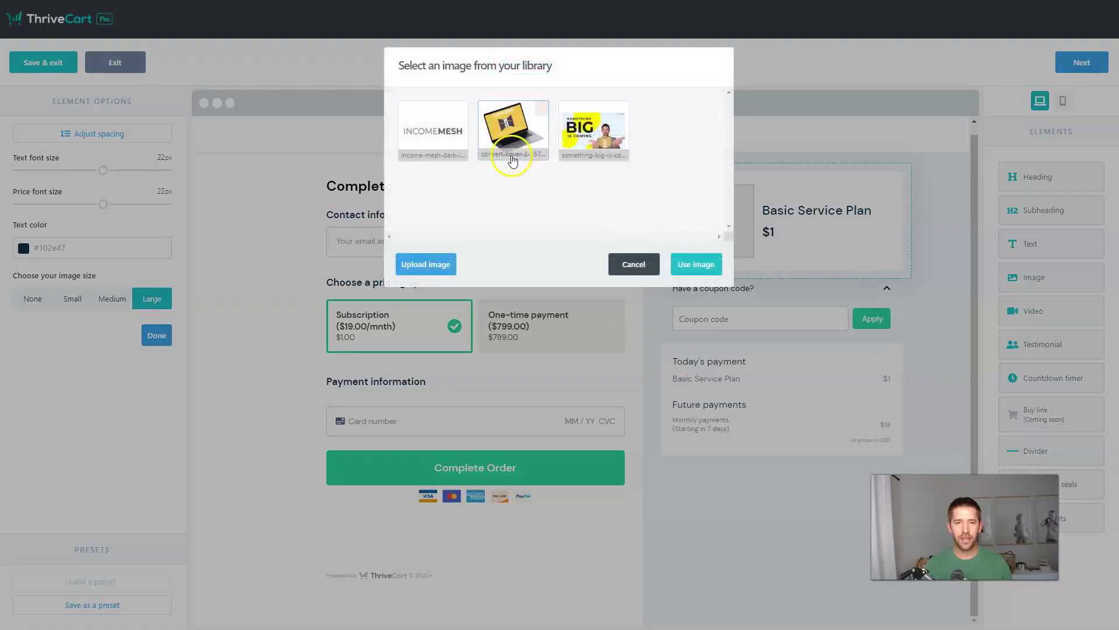
click(696, 264)
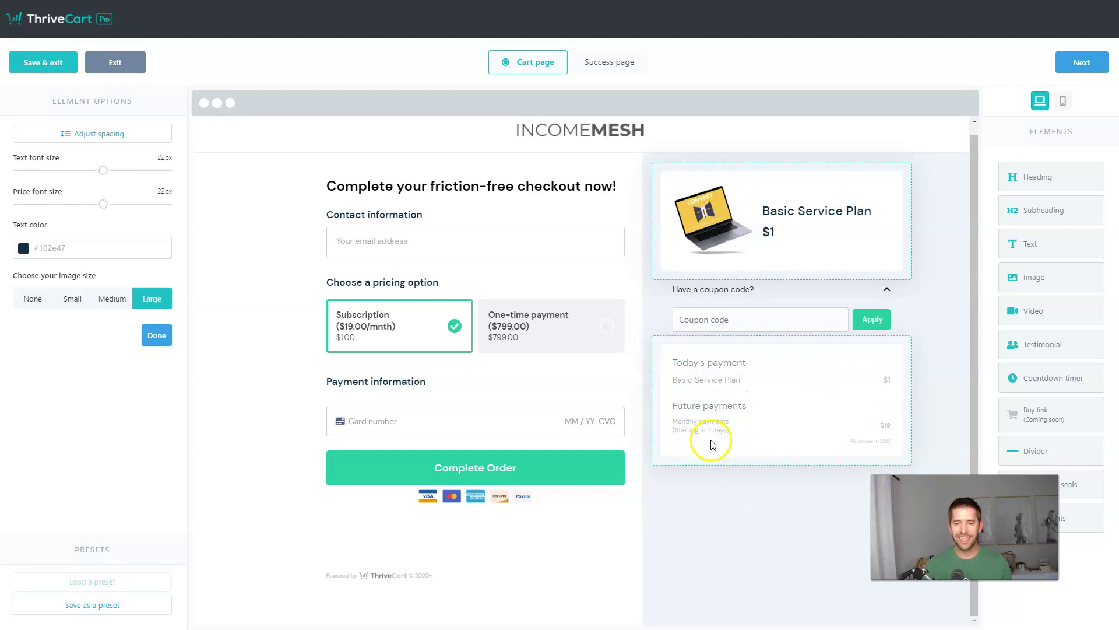
Step: On the success page, add the INCOMEMESH logo image shrunk to size 20
click(1091, 68)
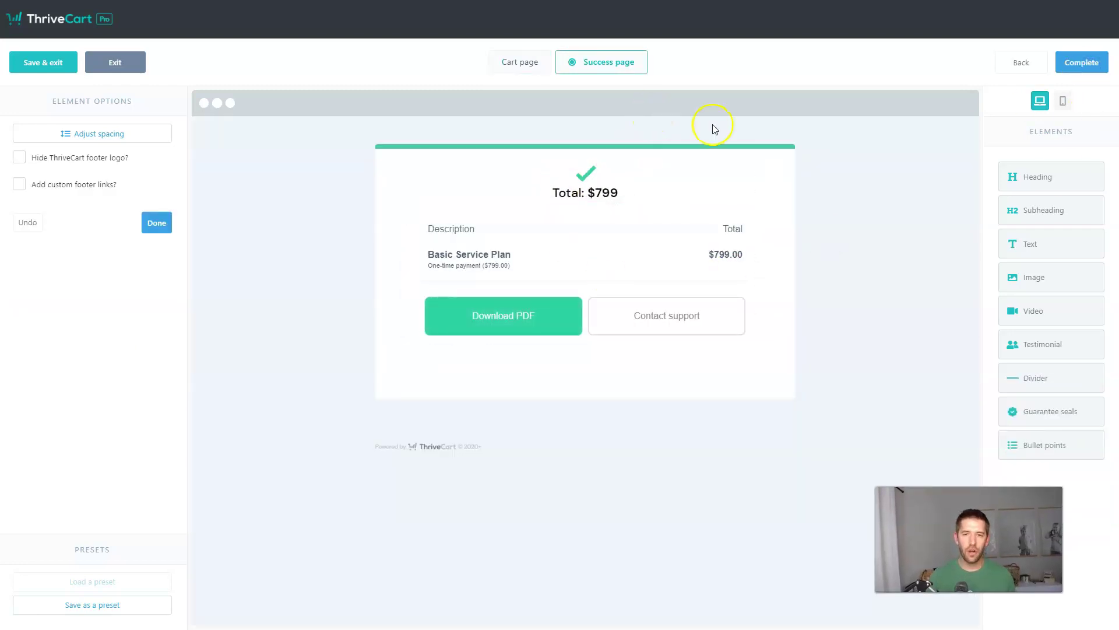
drag(1048, 281, 616, 146)
click(434, 126)
click(707, 262)
drag(93, 170, 17, 170)
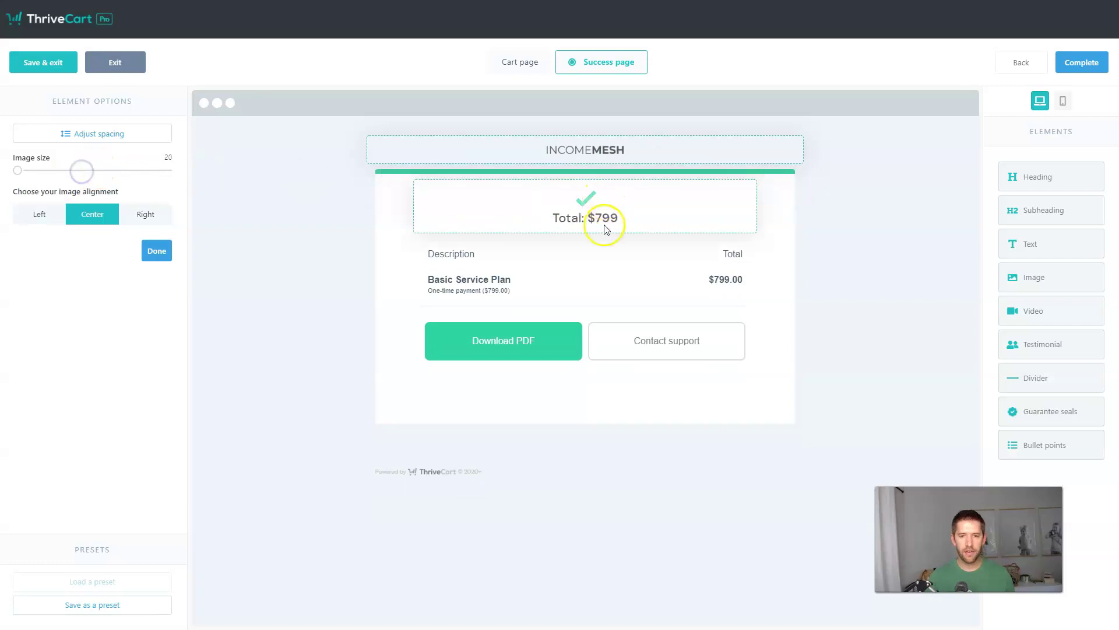
Step: Add a centred 'THANK YOU FOR YOUR ORDER!' heading and save the design with Complete
drag(1037, 182, 614, 135)
click(612, 205)
click(526, 200)
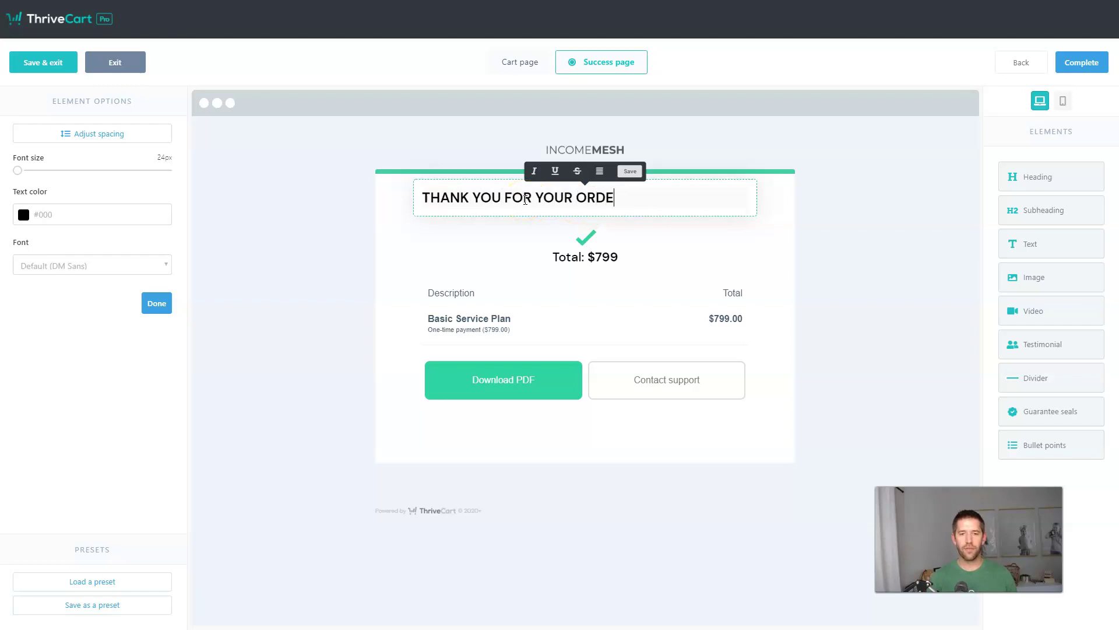
click(599, 171)
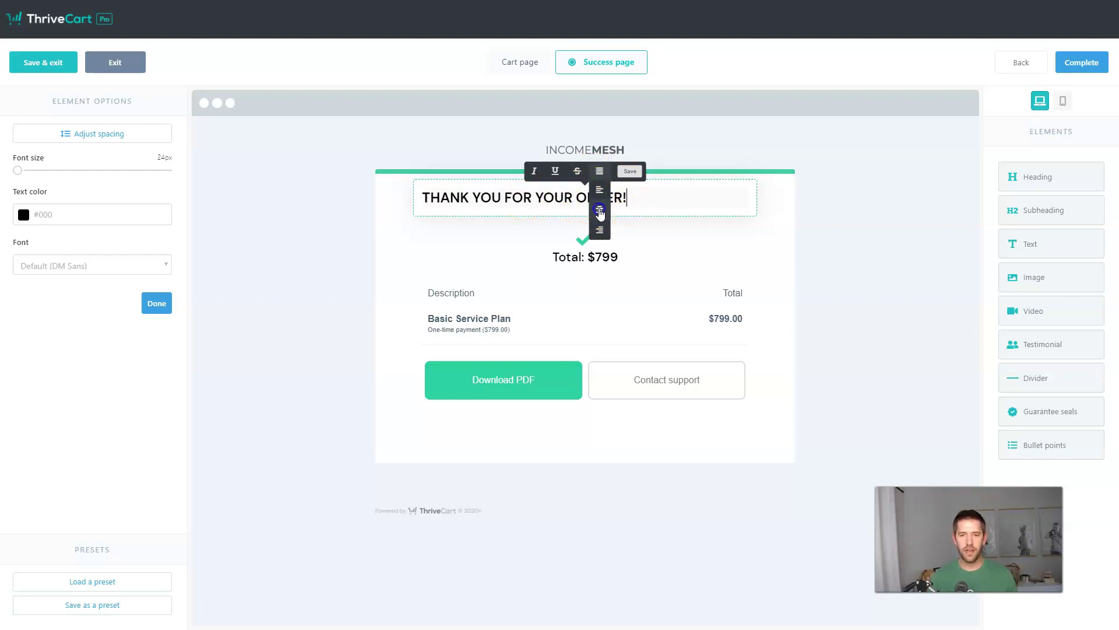
click(599, 204)
click(844, 216)
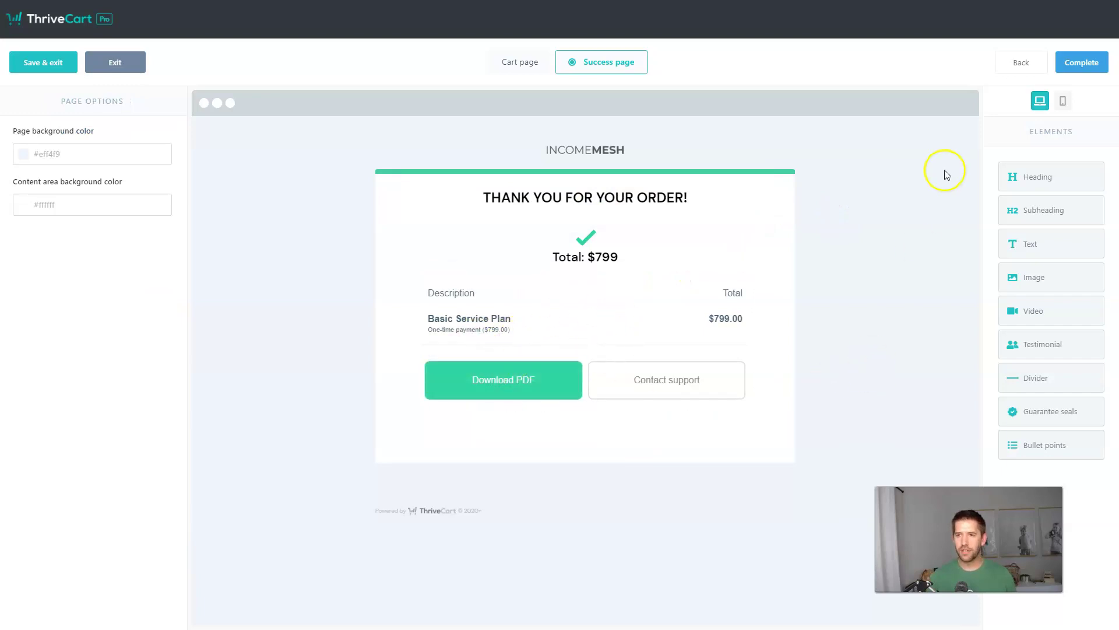
click(1087, 71)
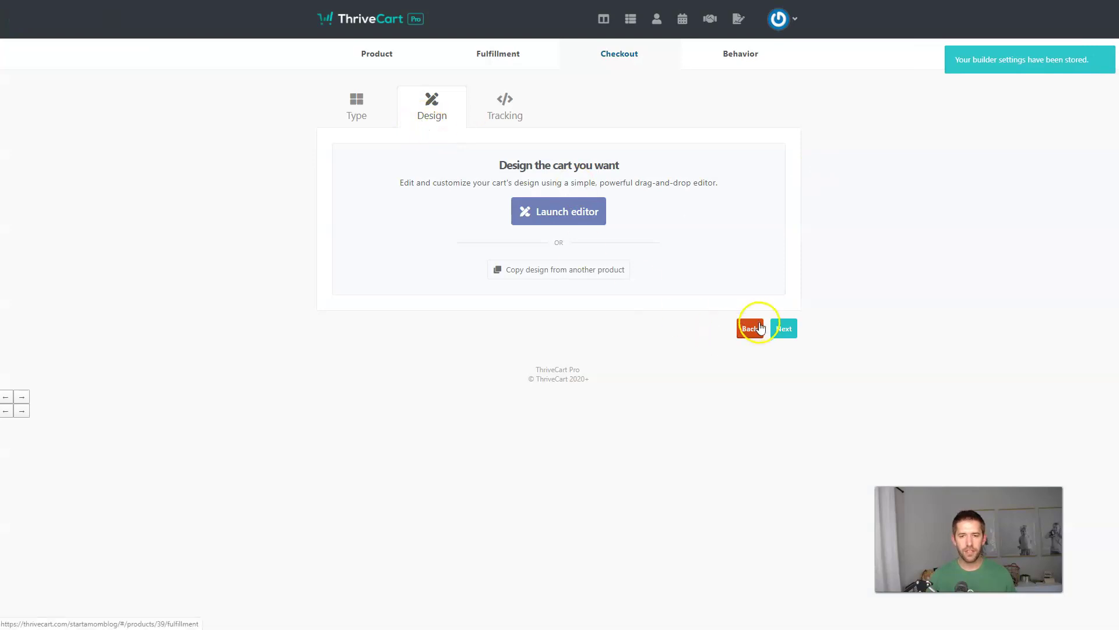
Step: Delete the $799.00 one-time payment option under Product > Pricing, keeping only the $19/month subscription
click(784, 330)
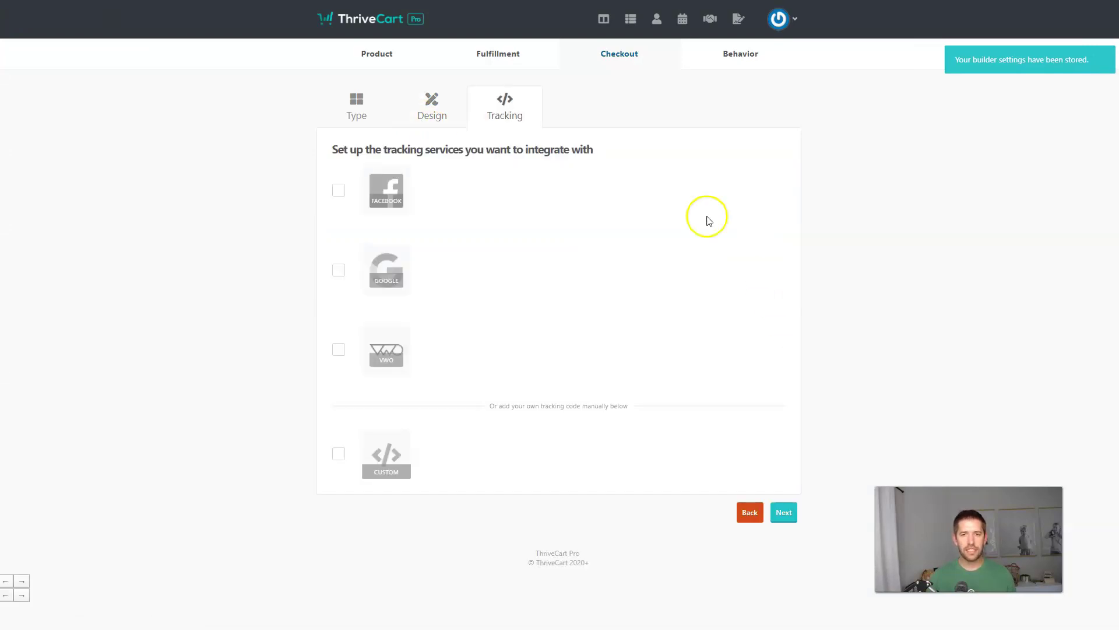
click(387, 57)
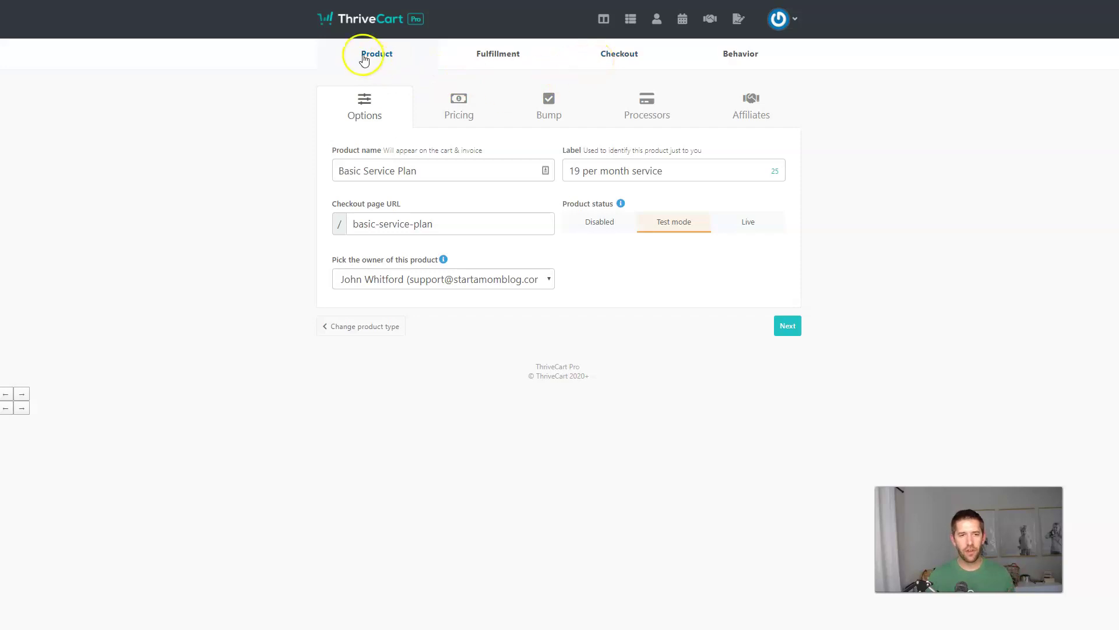
click(452, 99)
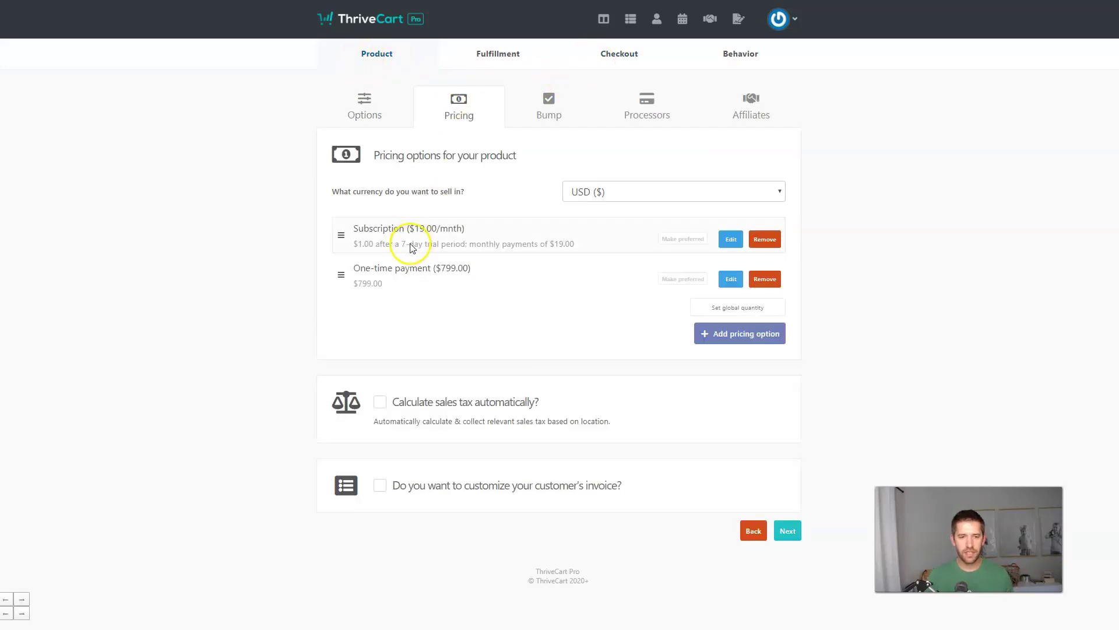
click(762, 281)
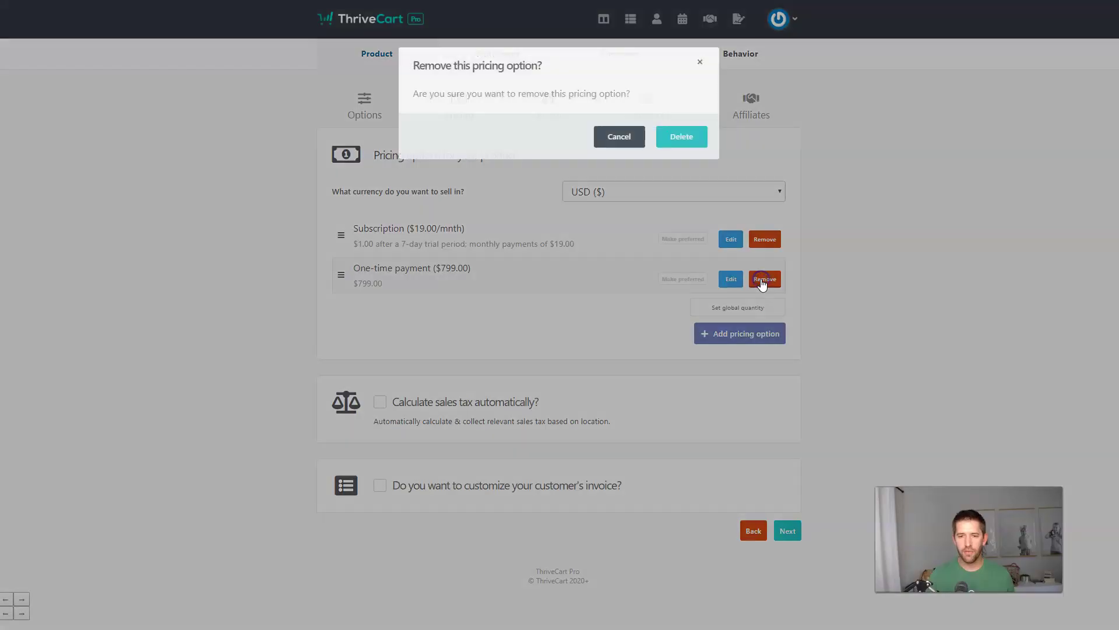
click(666, 140)
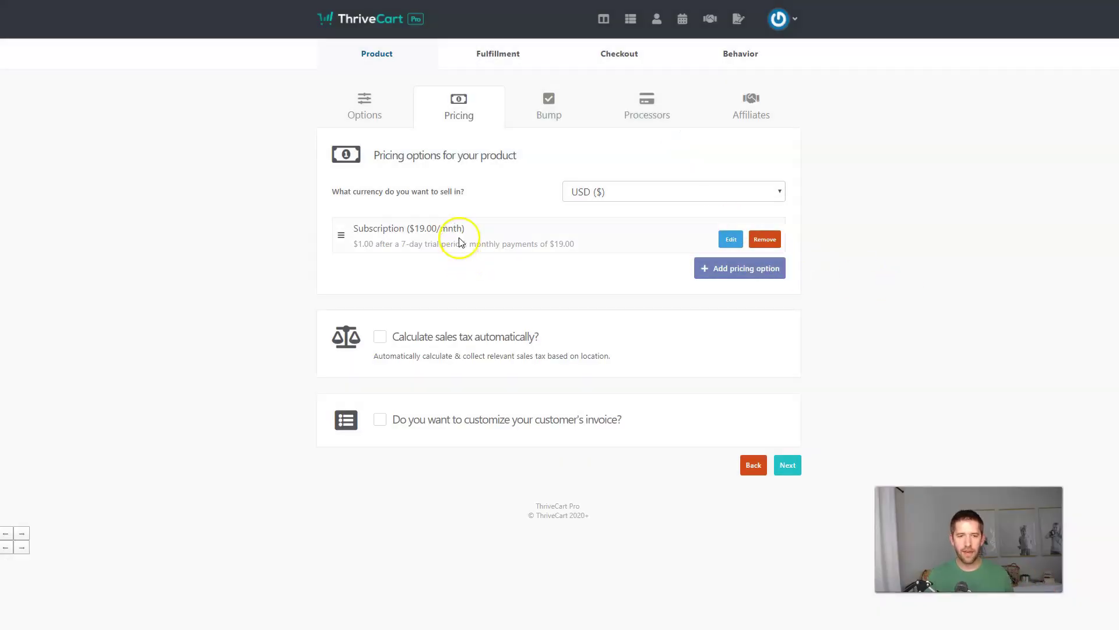
click(790, 463)
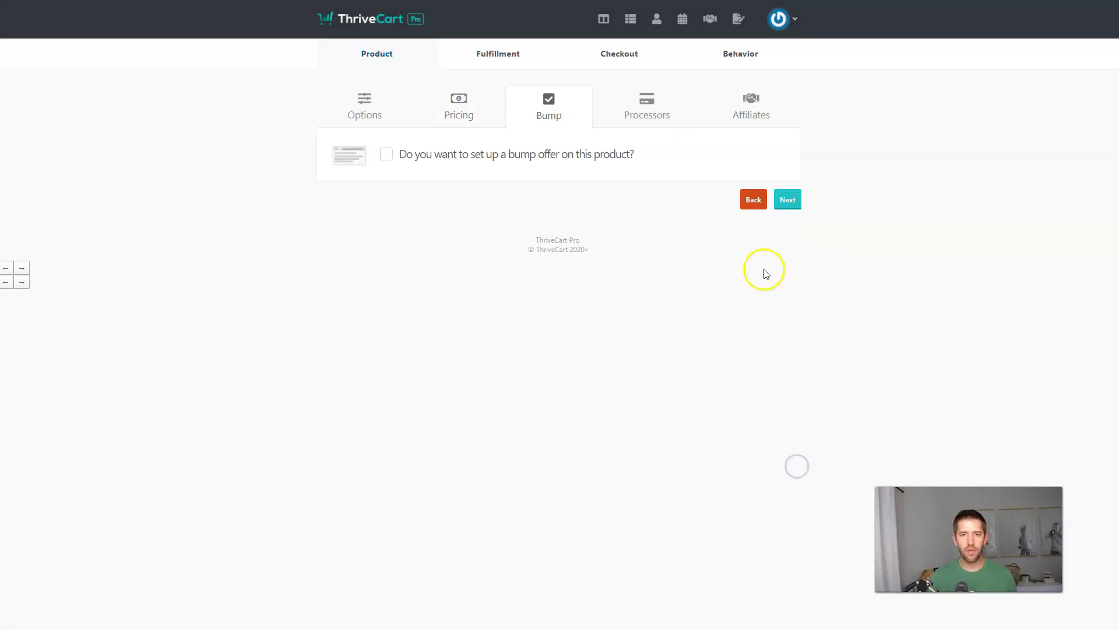
Step: Add a new ConvertKit behavior rule, leaving its tag set to [[ None ]]
click(593, 63)
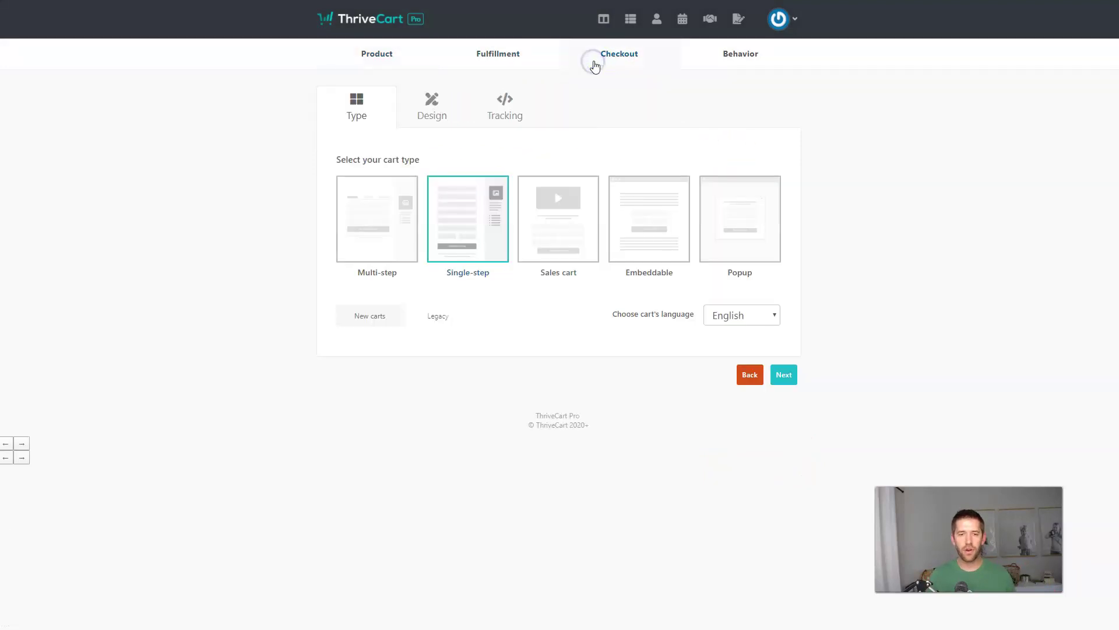
click(725, 61)
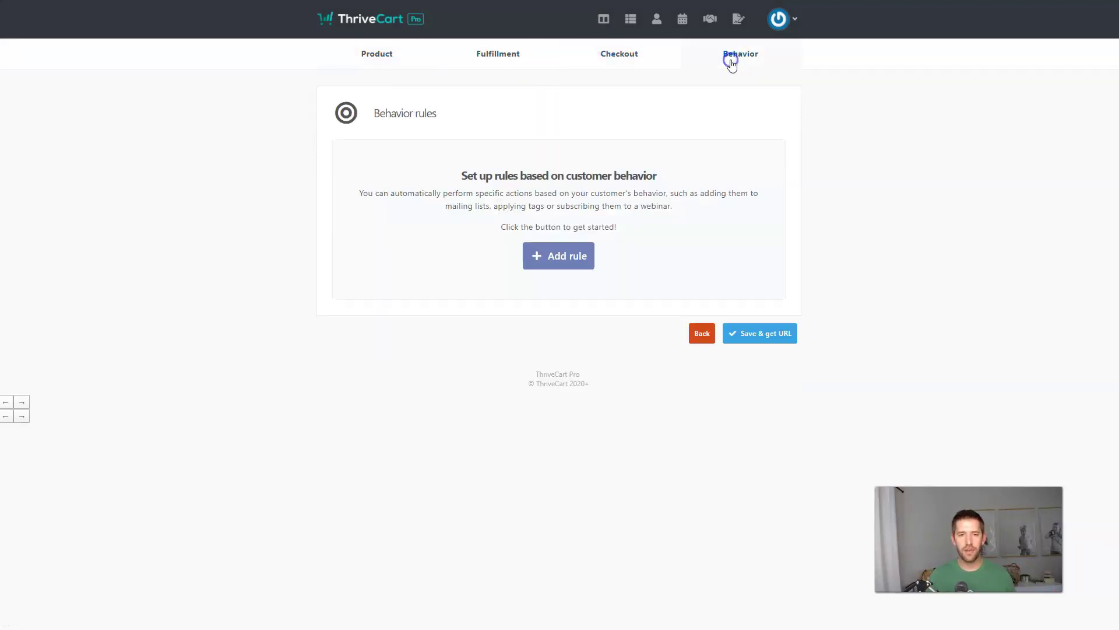
click(536, 269)
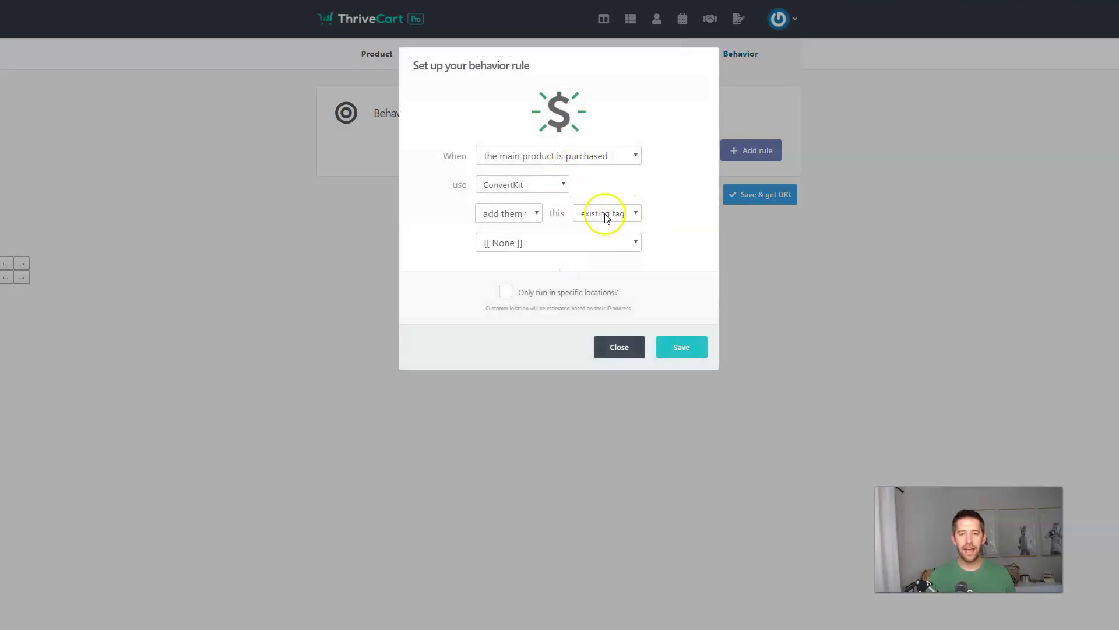
click(590, 242)
scroll(570, 348, down, 5)
scroll(583, 291, up, 5)
click(667, 217)
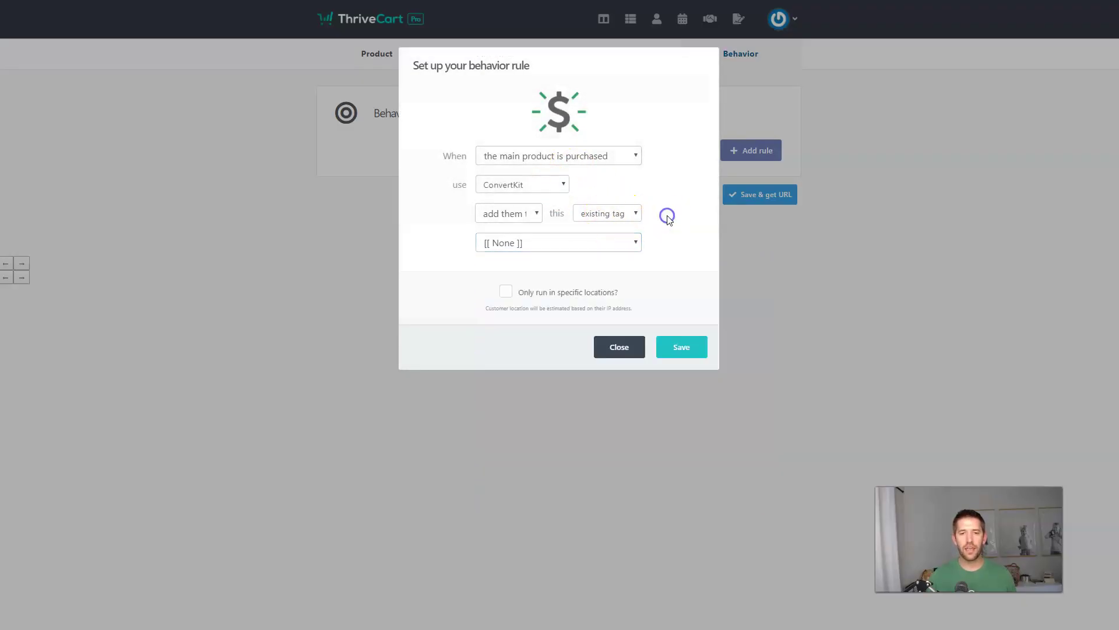
Step: Trigger the rule when the main product is purchased, save it, then Save & get URL
click(567, 156)
click(569, 211)
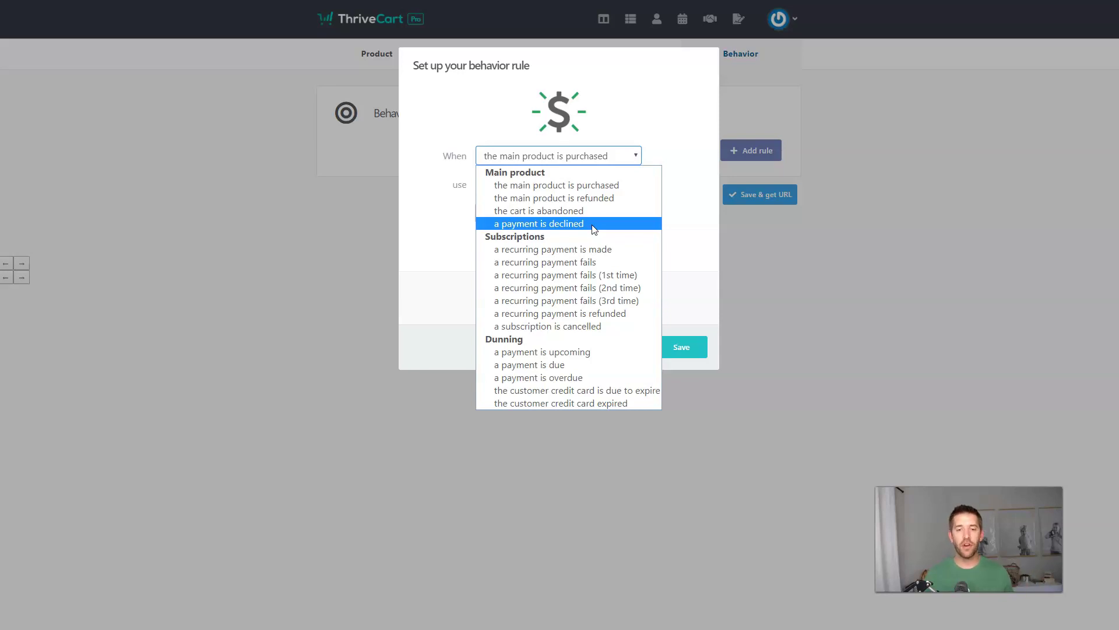
click(628, 190)
click(690, 193)
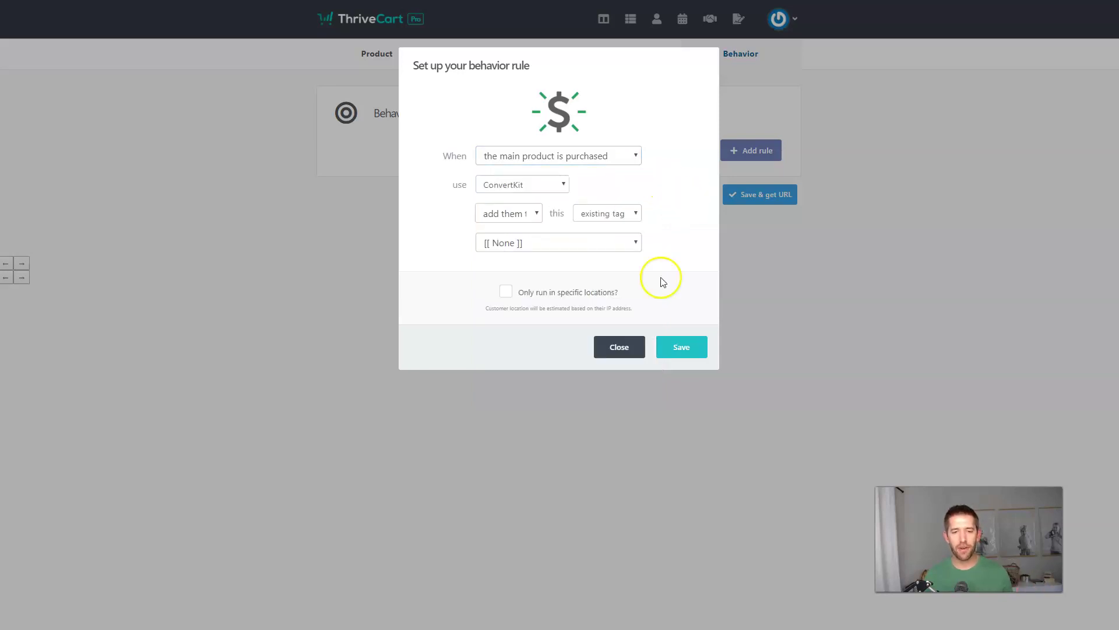
click(669, 353)
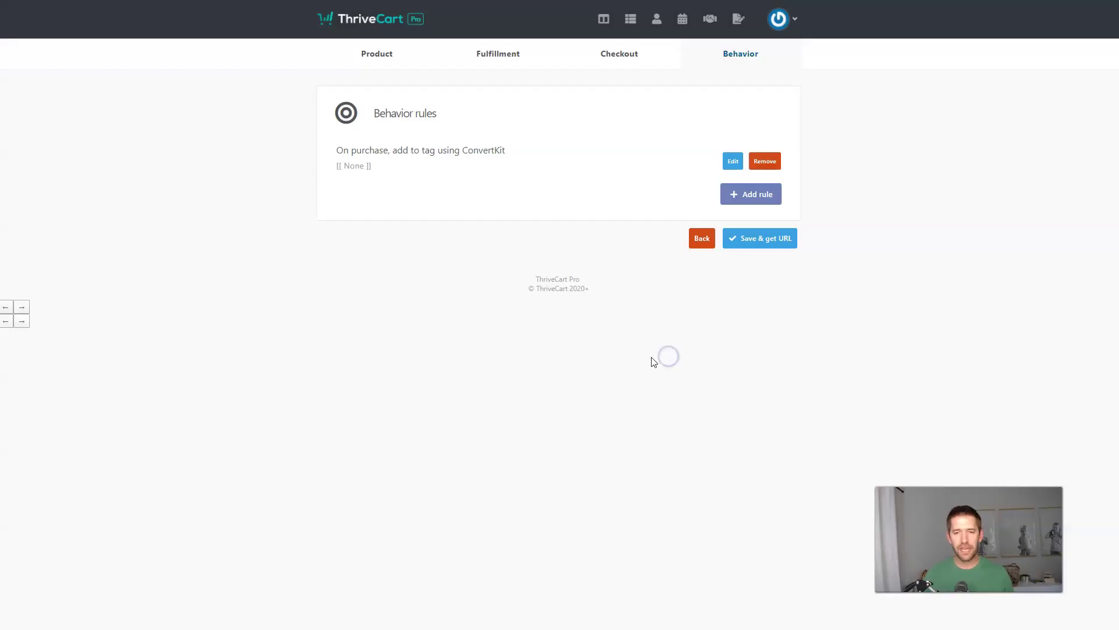
click(772, 239)
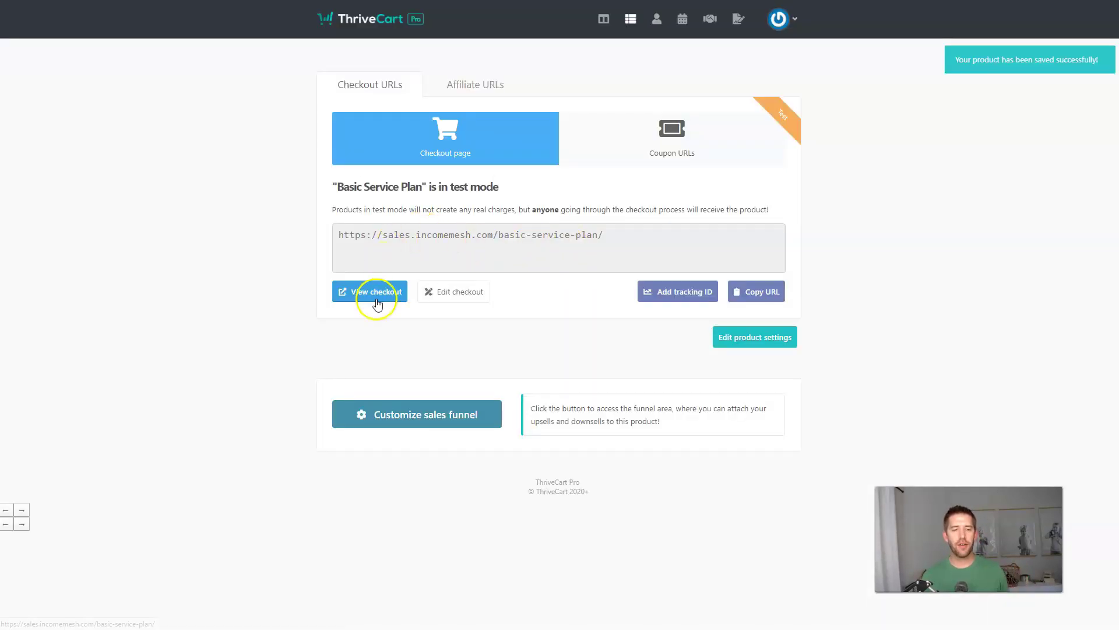
Step: Preview the Basic Service Plan checkout, close the preview, and copy its checkout URL
click(380, 294)
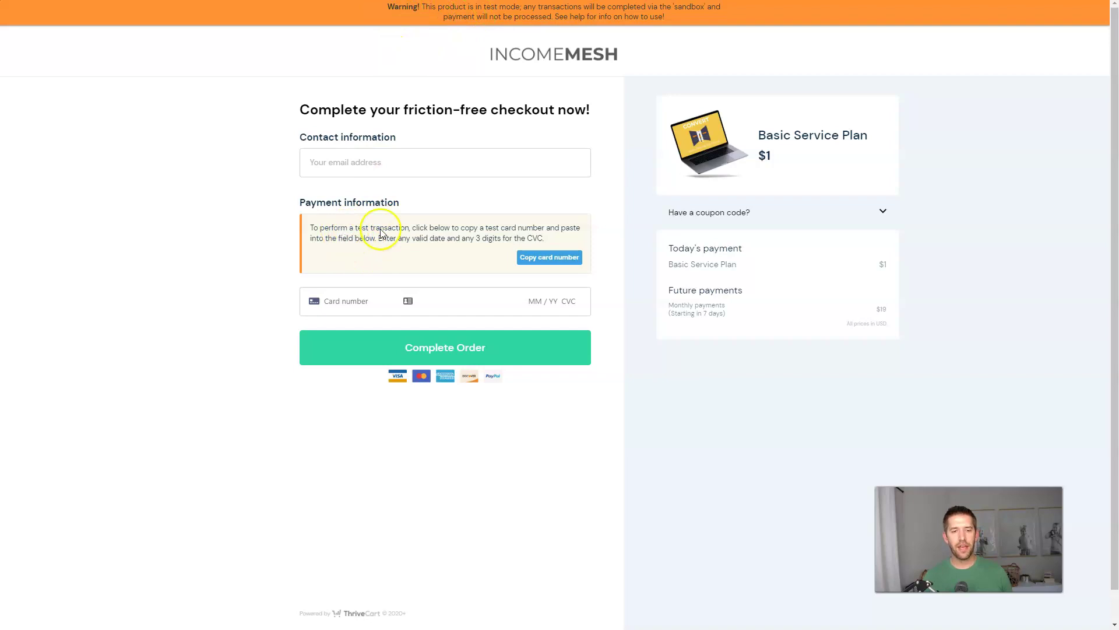
scroll(782, 400, down, 1)
scroll(752, 407, up, 1)
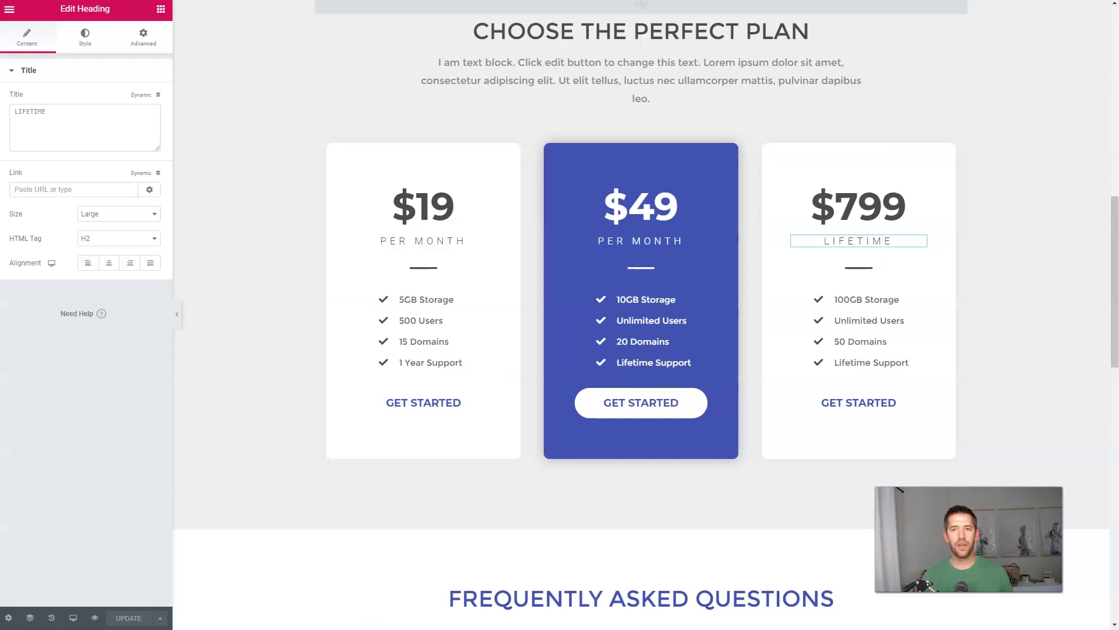
key(F11)
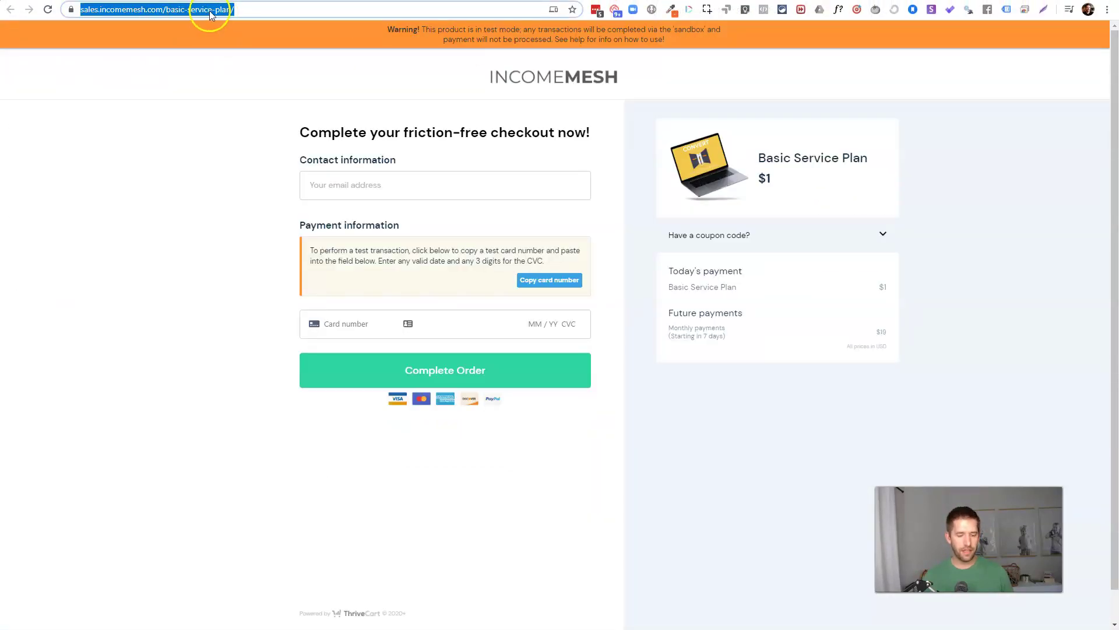
key(ctrl+w)
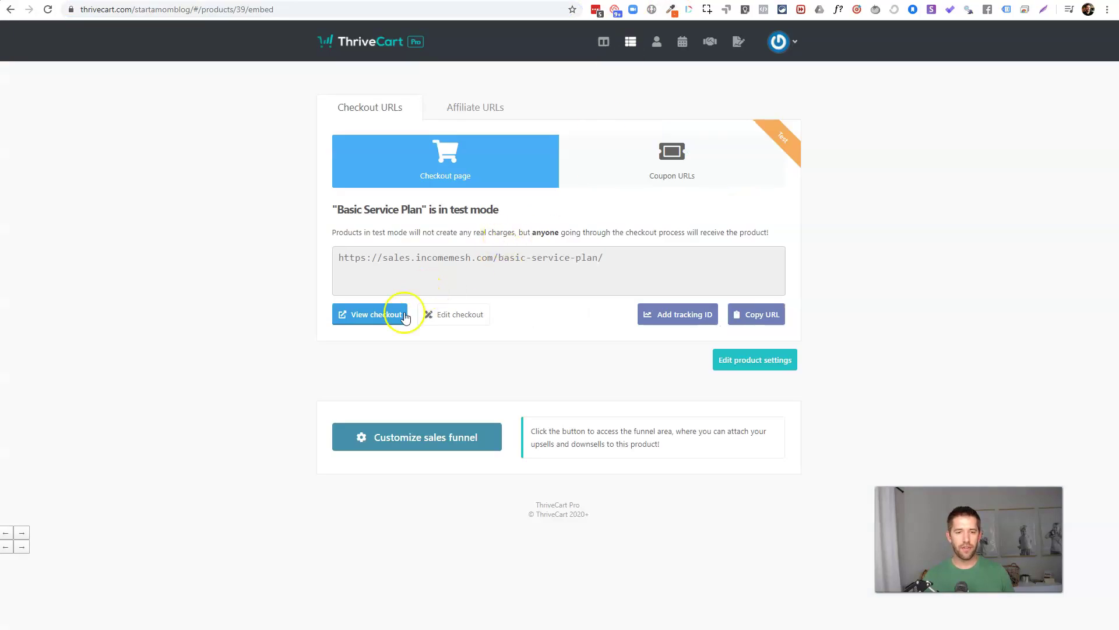
click(751, 314)
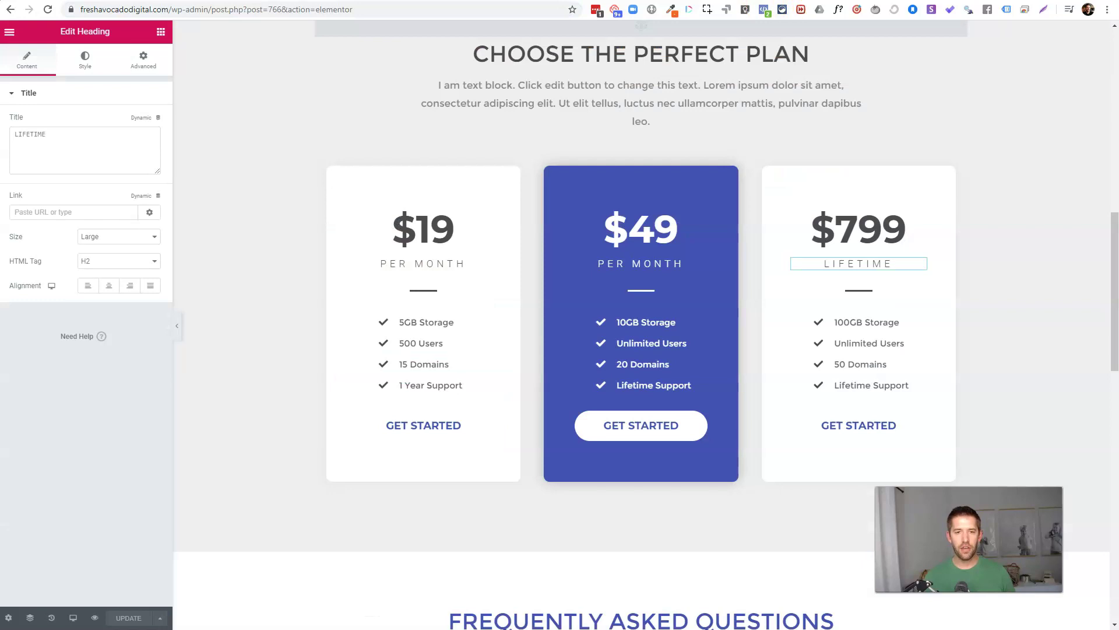
Step: Link the $19 plan's Get Started button to the copied basic checkout URL
click(468, 437)
click(101, 192)
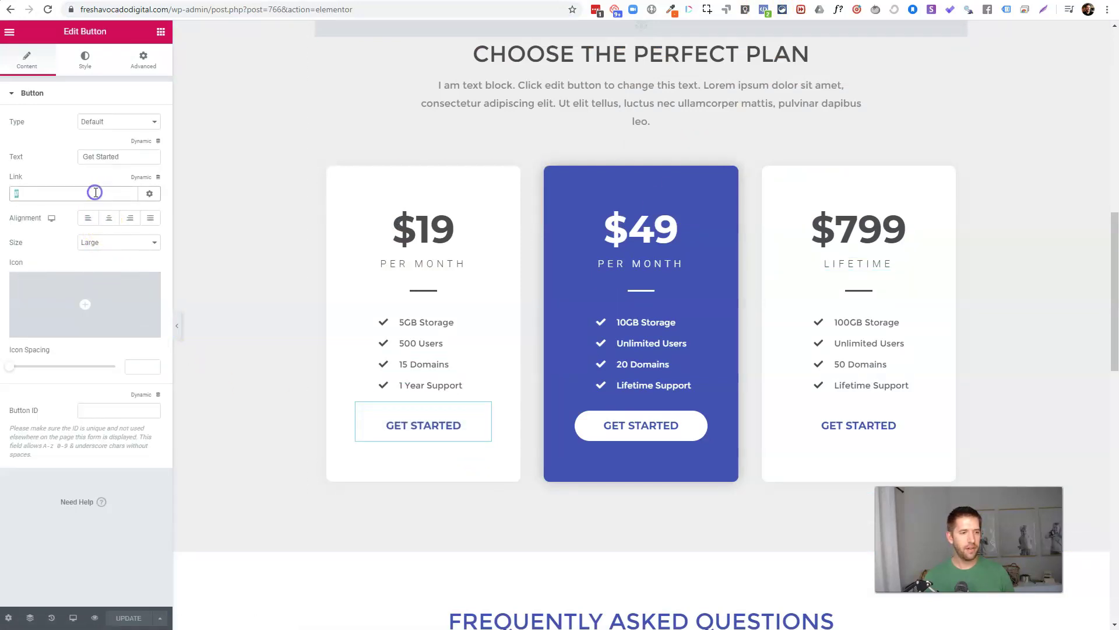
key(ctrl+v)
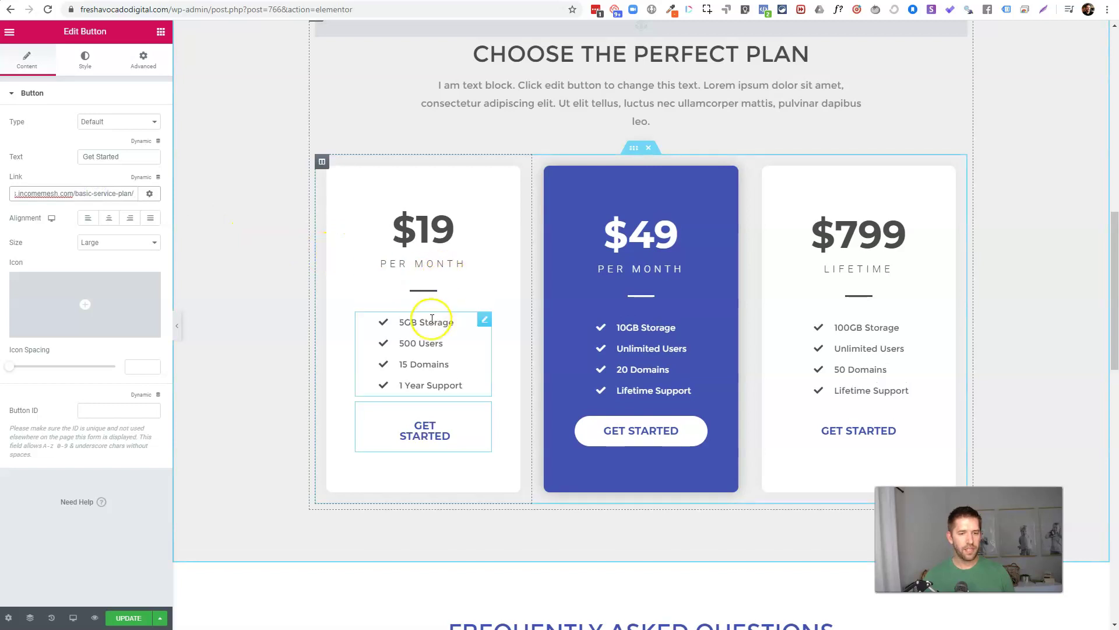
Step: Replace the basic card's 5GB Storage feature with '$1 7 Day Trial Risk Free'
triple_click(429, 322)
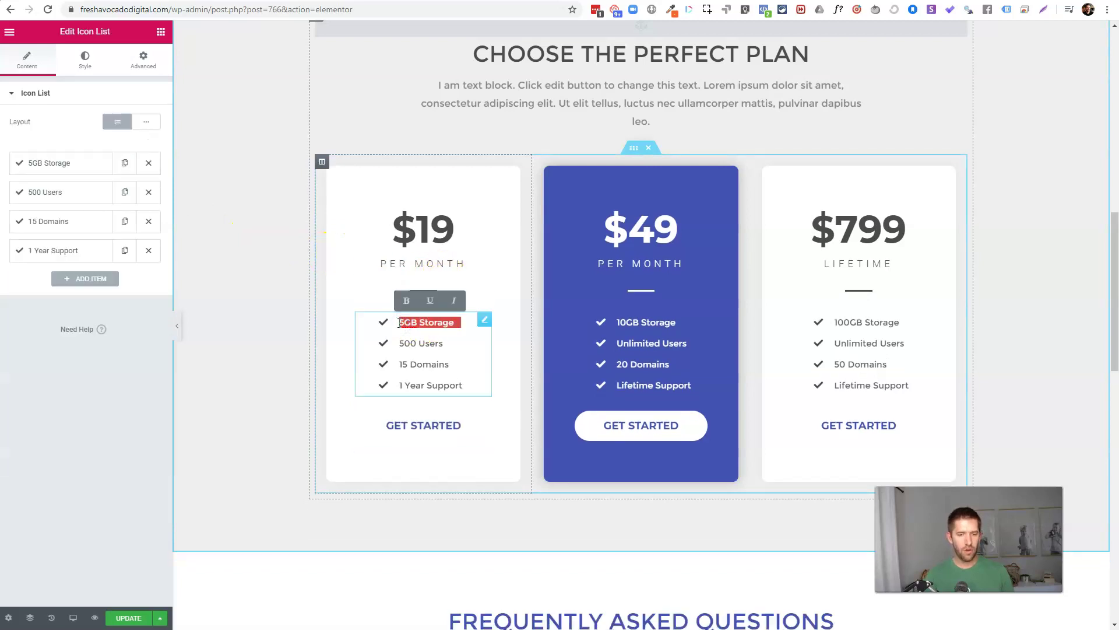
text($1)
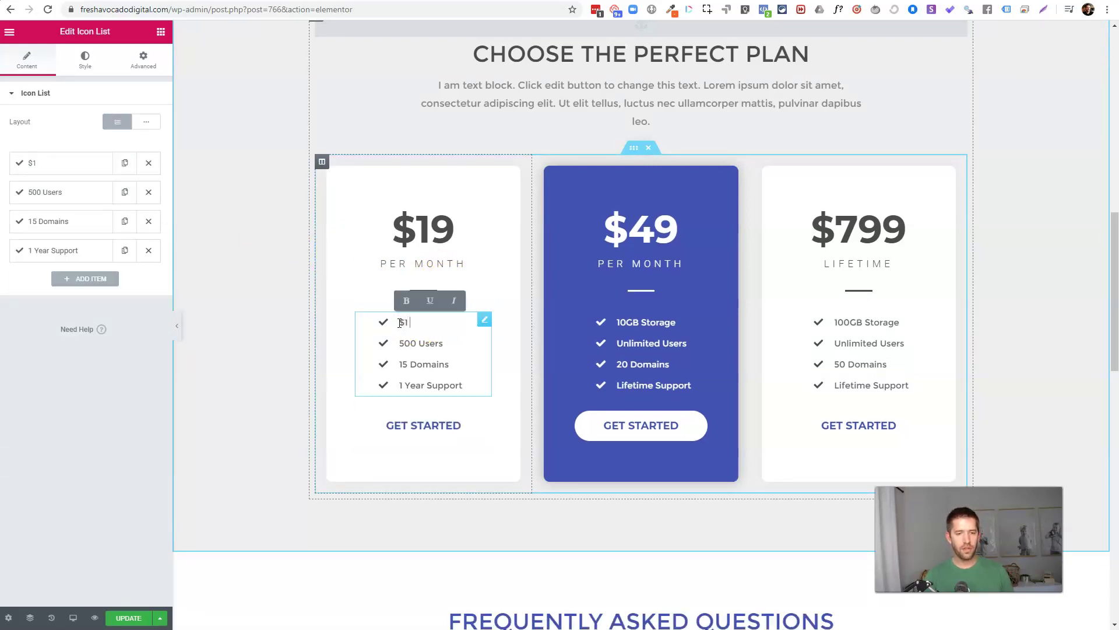
text( S)
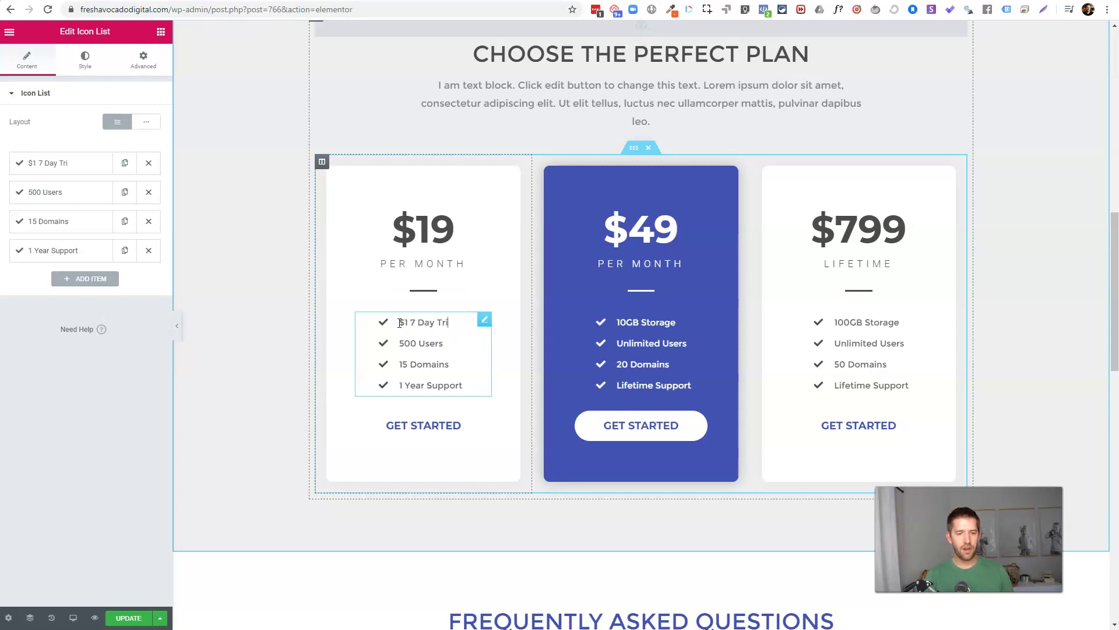
text( Day Trial Risk Free)
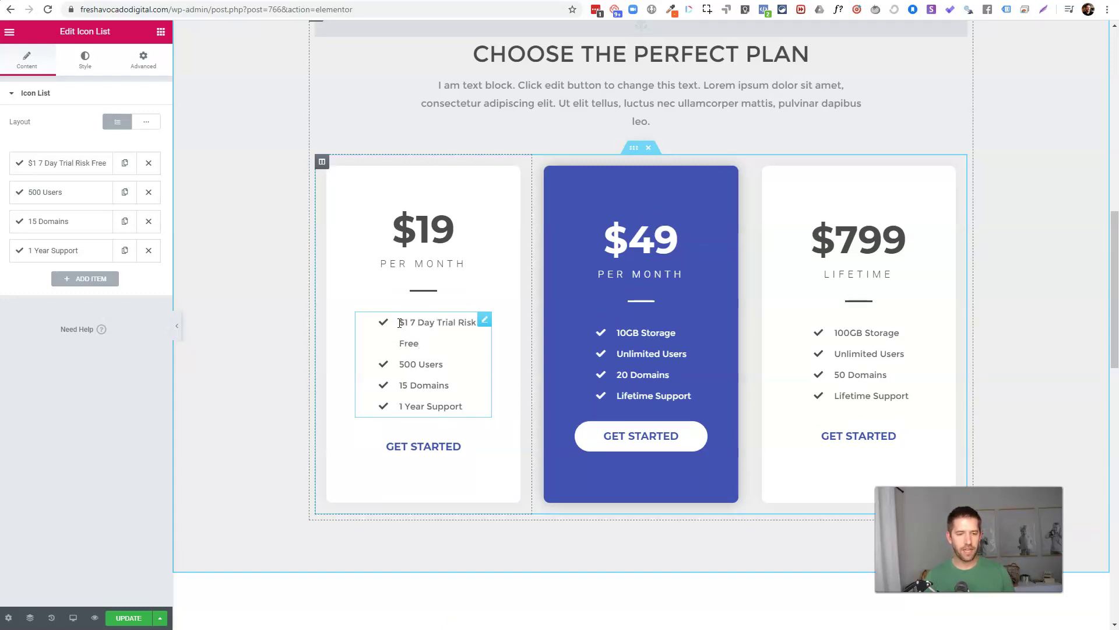
click(440, 293)
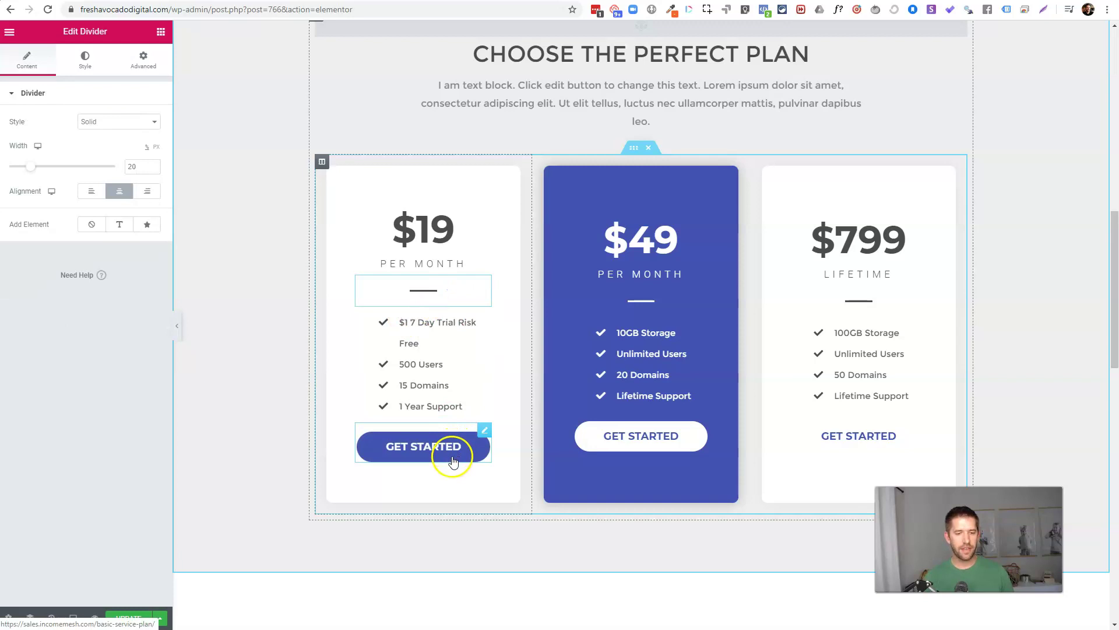
click(631, 235)
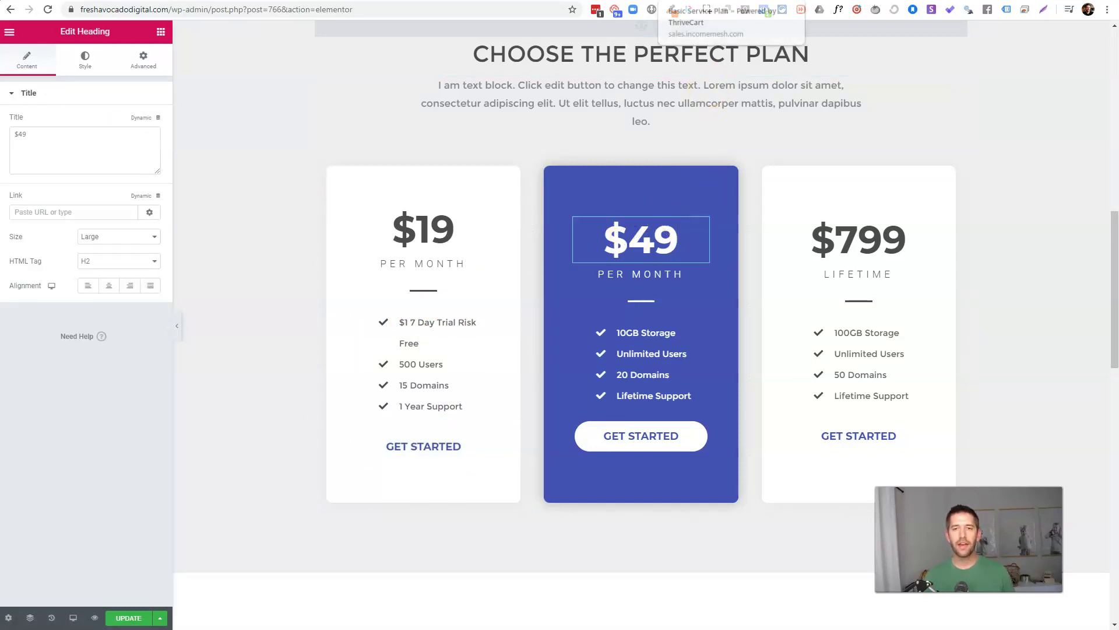
key(ctrl+Tab)
key(ctrl+Tab)
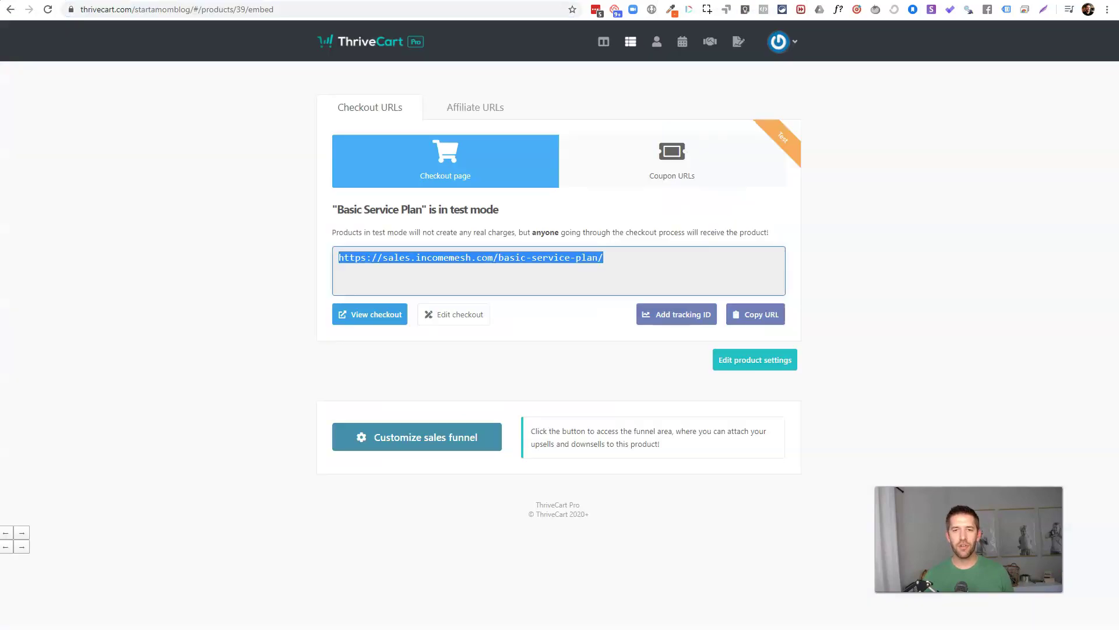
Step: Clone the Basic Service Plan from the products list and open the copy for editing
click(946, 179)
click(630, 43)
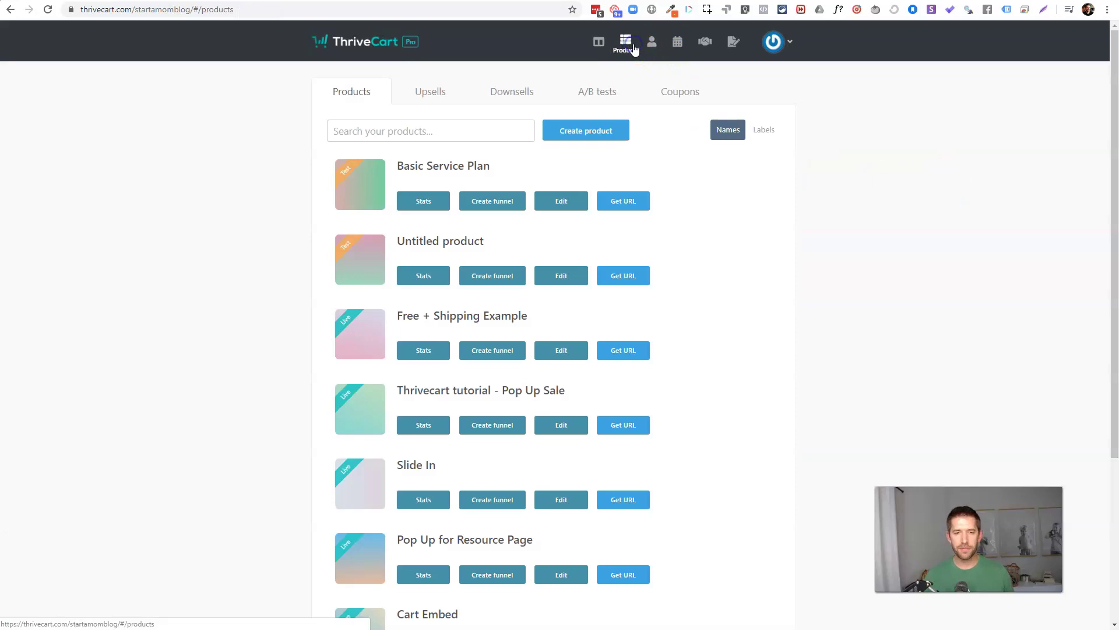
click(580, 203)
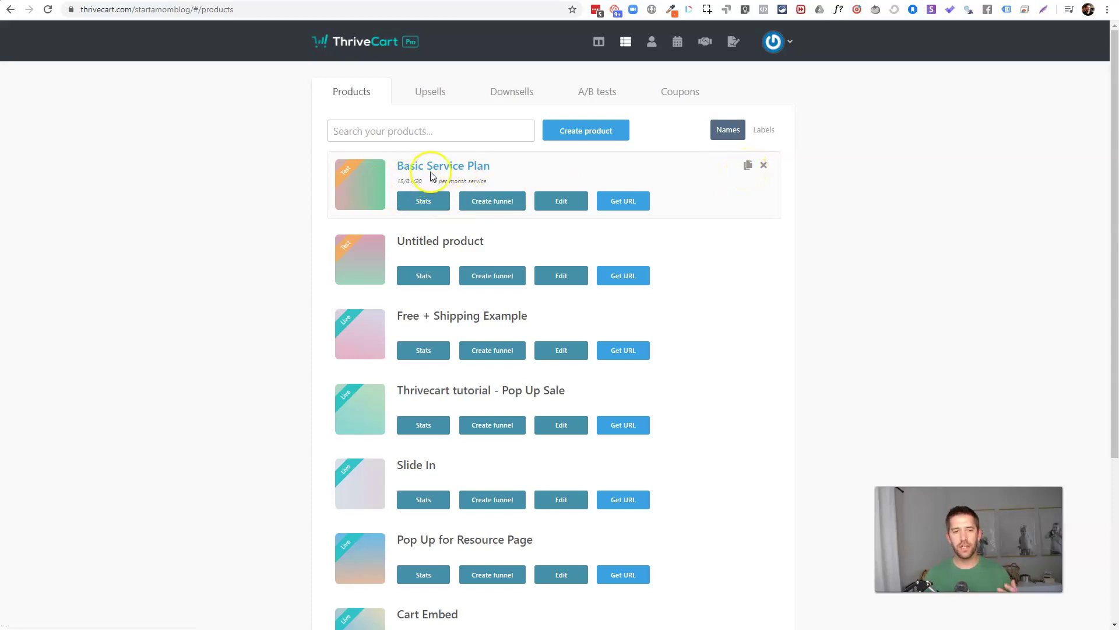
click(748, 165)
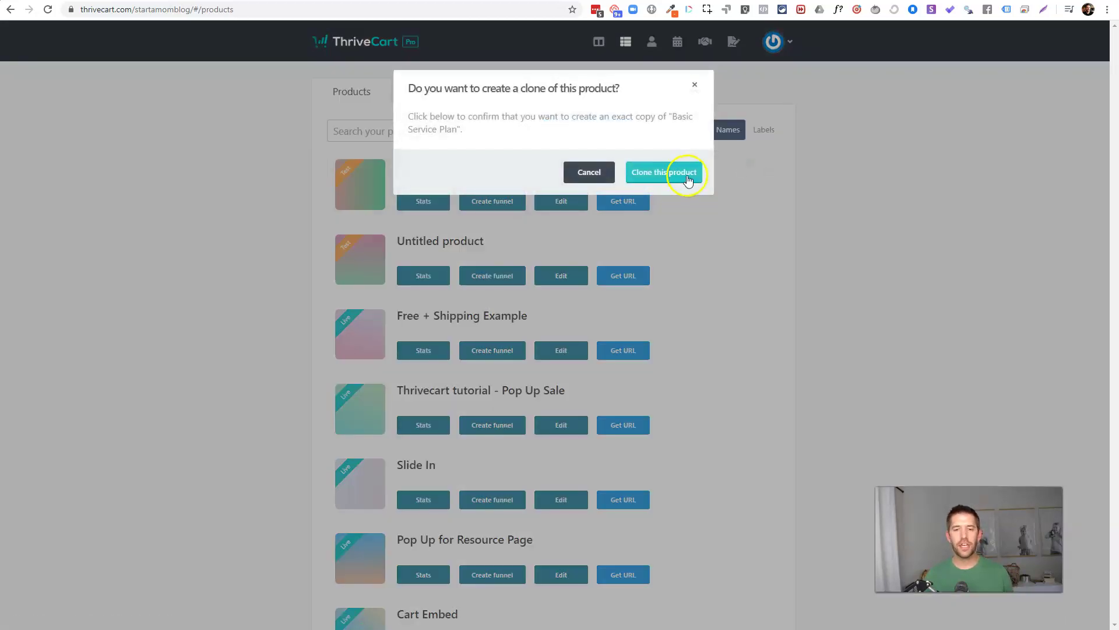
click(650, 174)
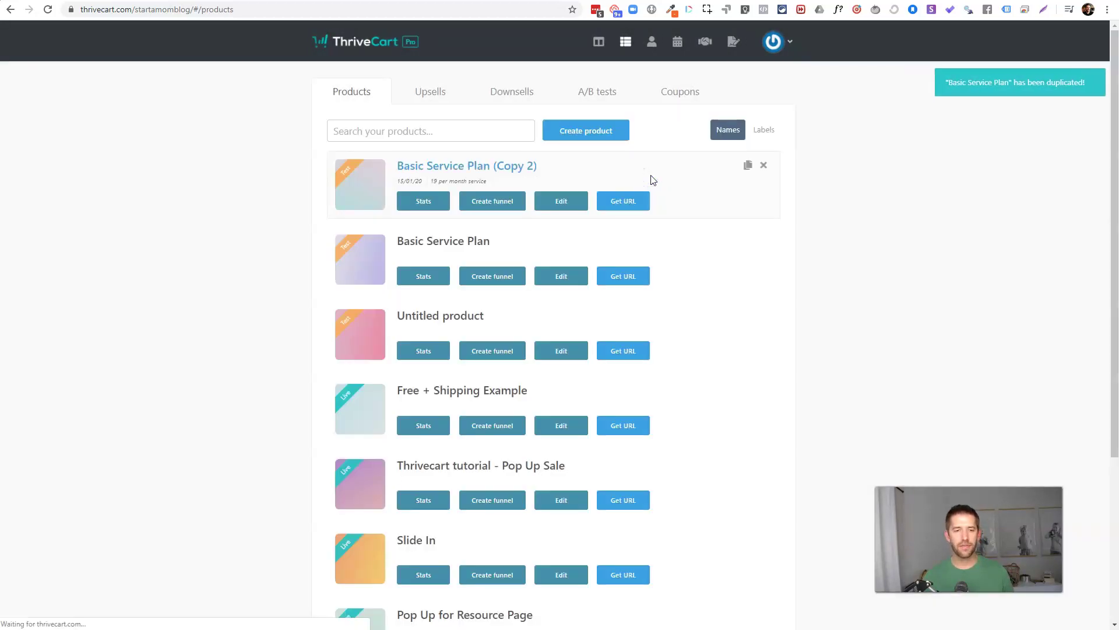
click(567, 201)
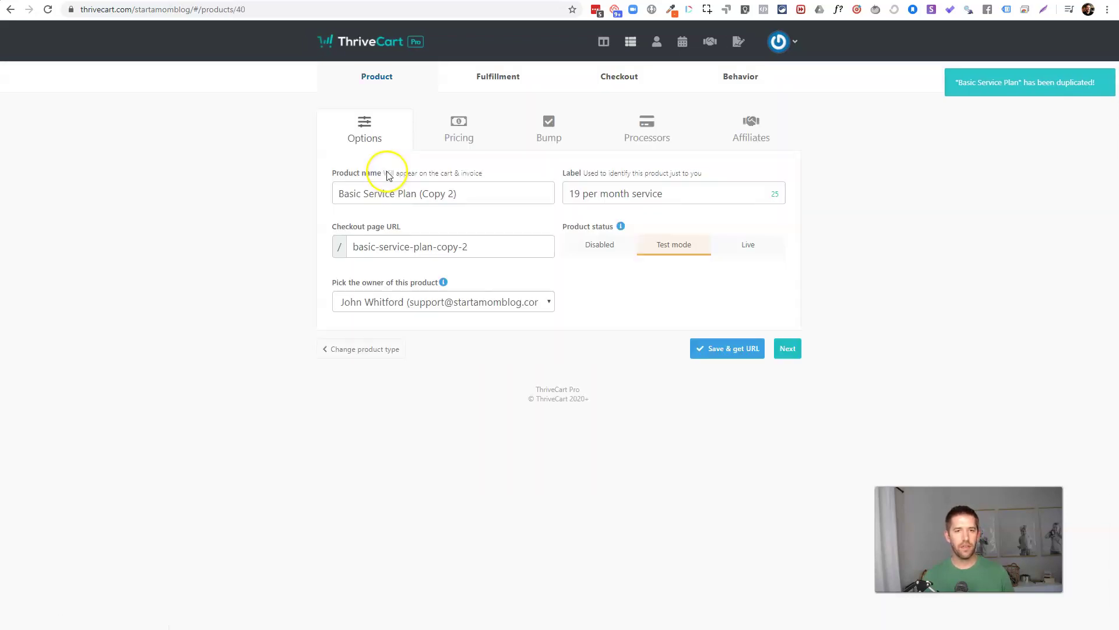
Step: Name the copy 'Pro Service Plan', label it '49 per month service', with checkout URL pro-plan
drag(465, 194, 291, 204)
text({r)
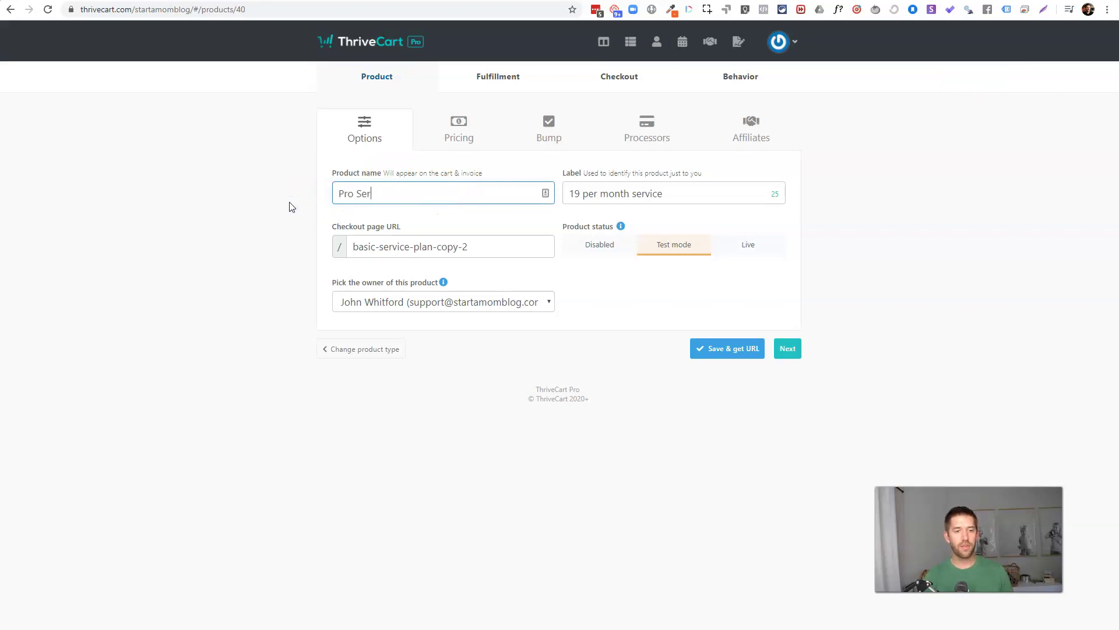
text(o Service Pl)
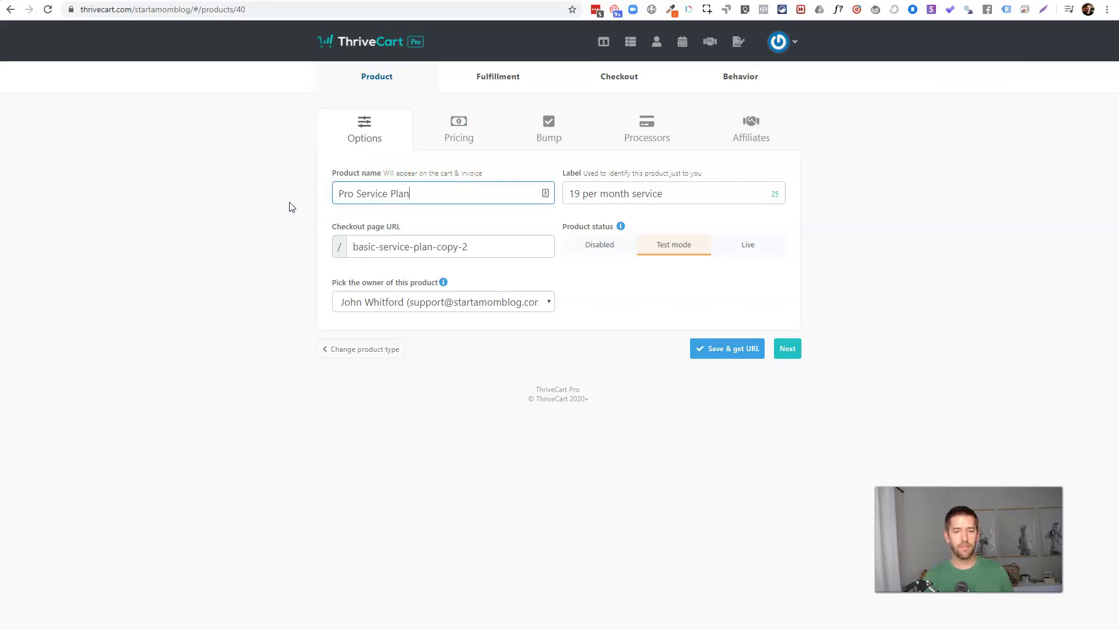
text(an)
key(Tab)
text(49)
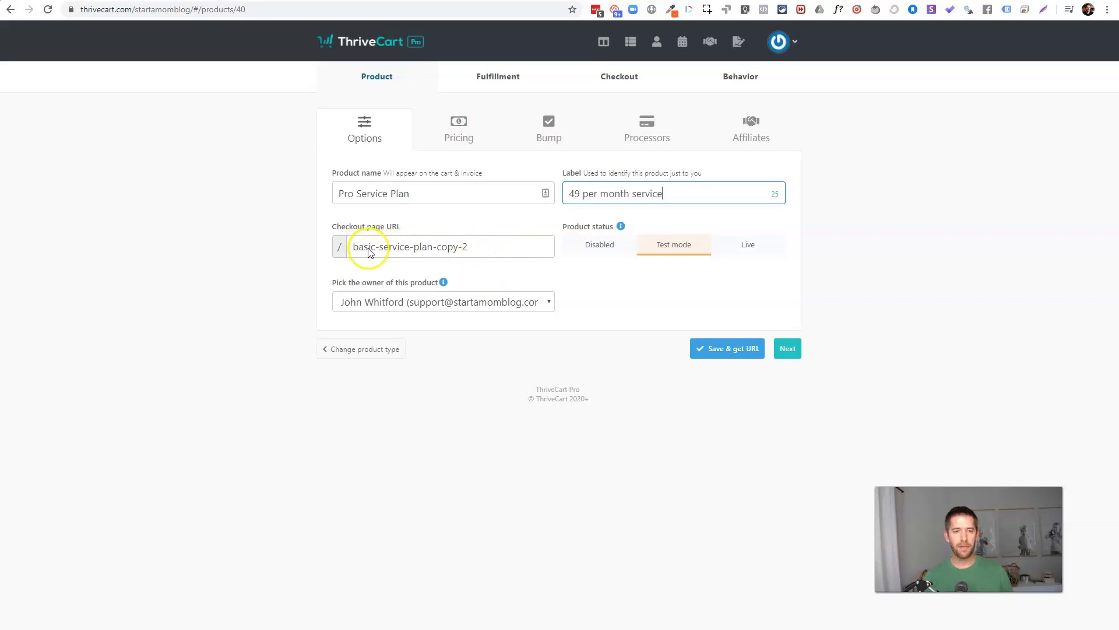
click(510, 246)
drag(500, 249, 316, 258)
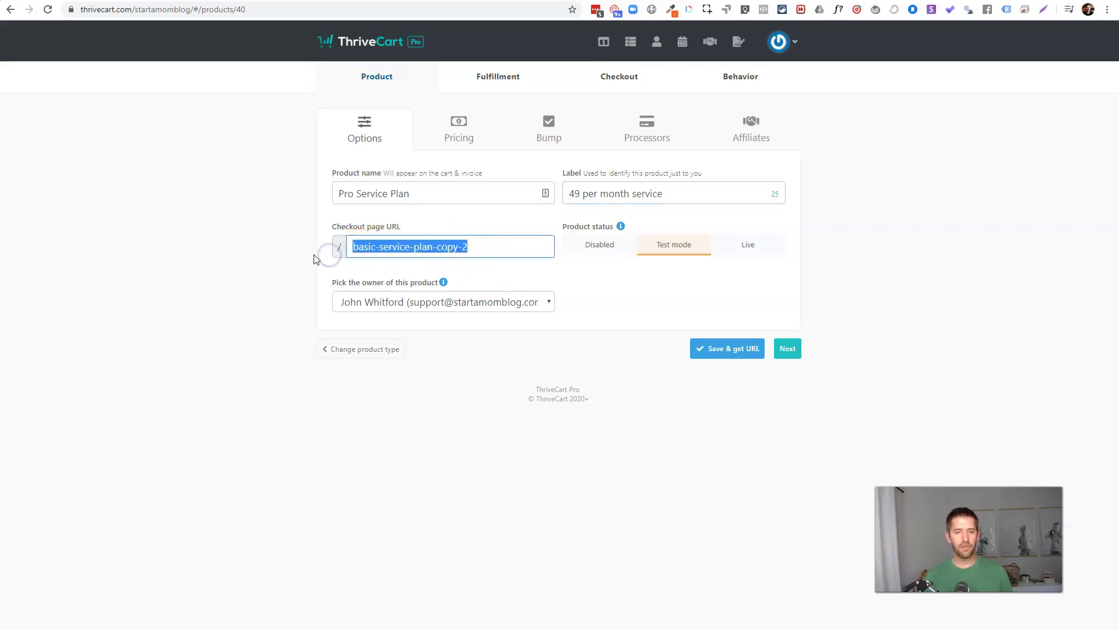
text(pro-plan)
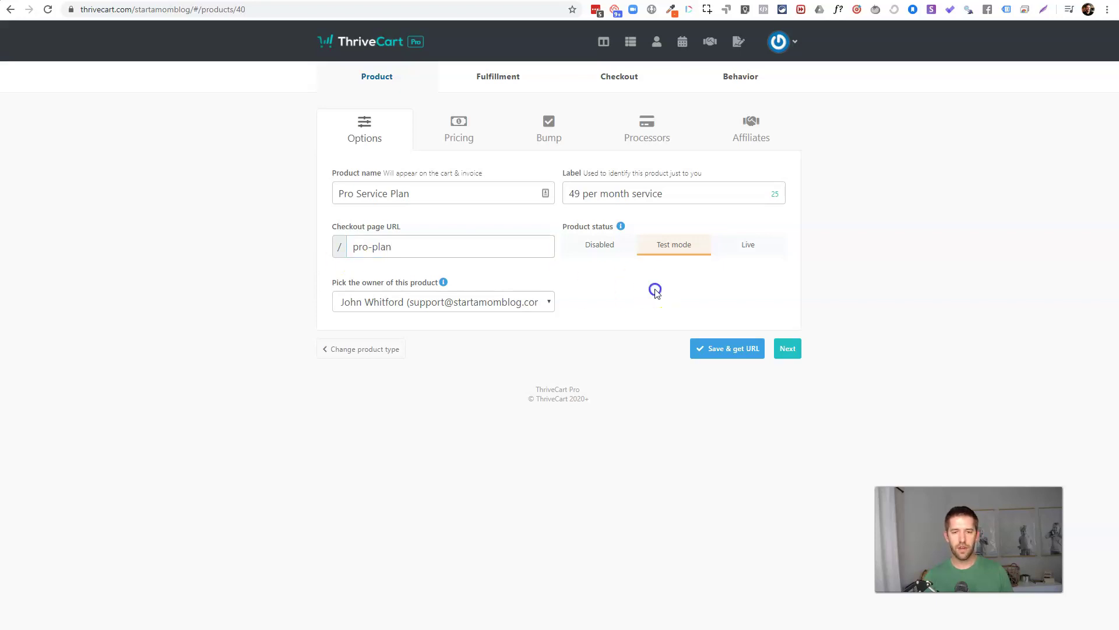
Step: Set the Pro Service Plan's today's and monthly price to $49 with no trial period
click(788, 348)
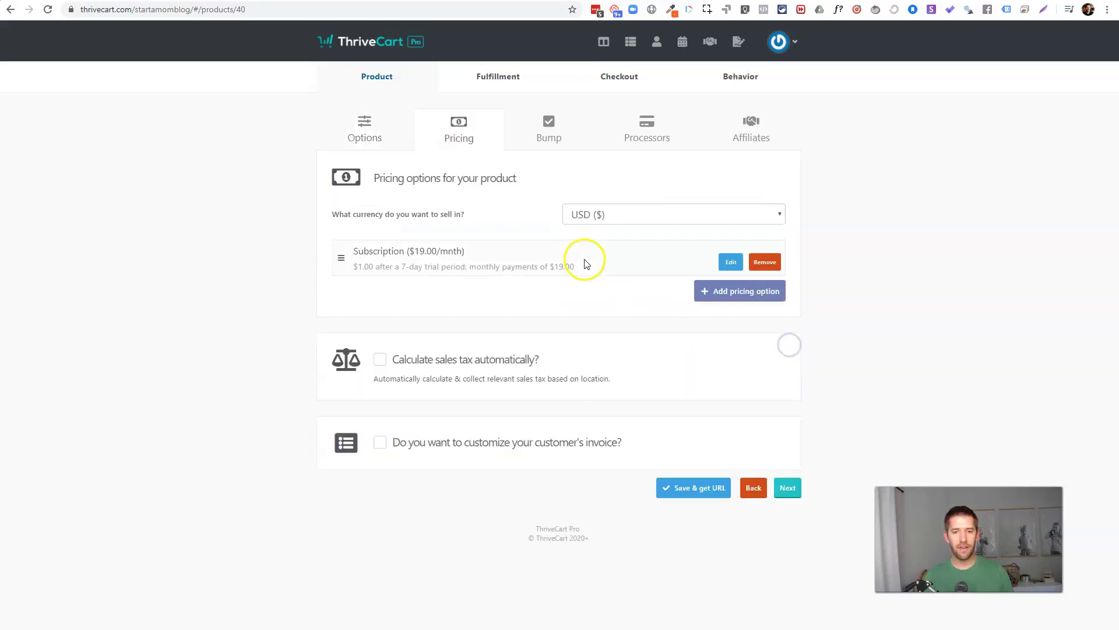
click(731, 263)
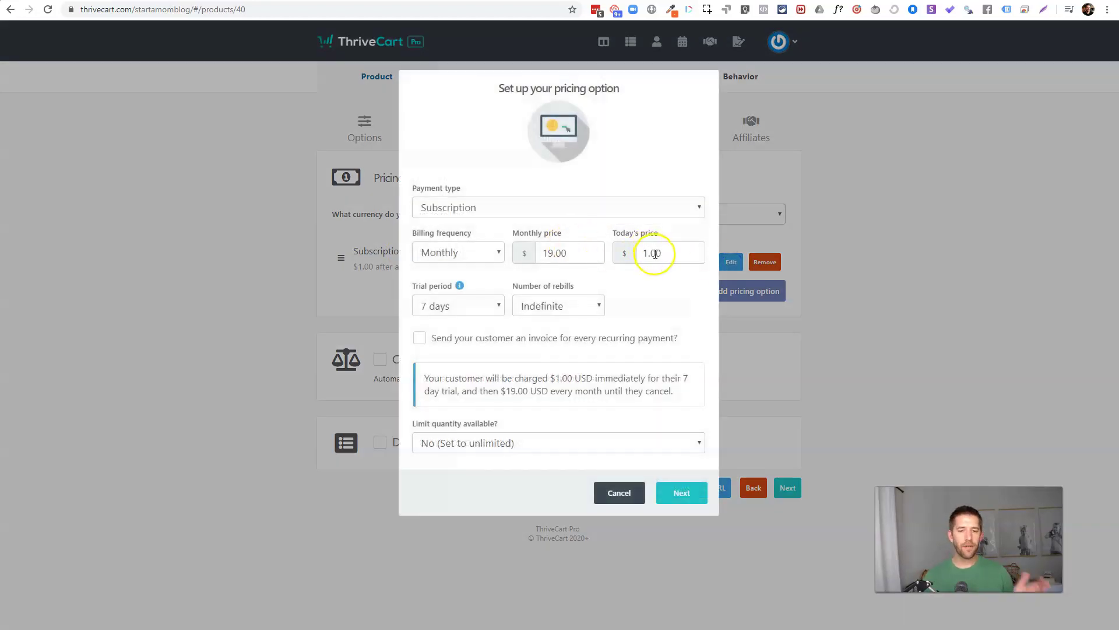
double_click(654, 253)
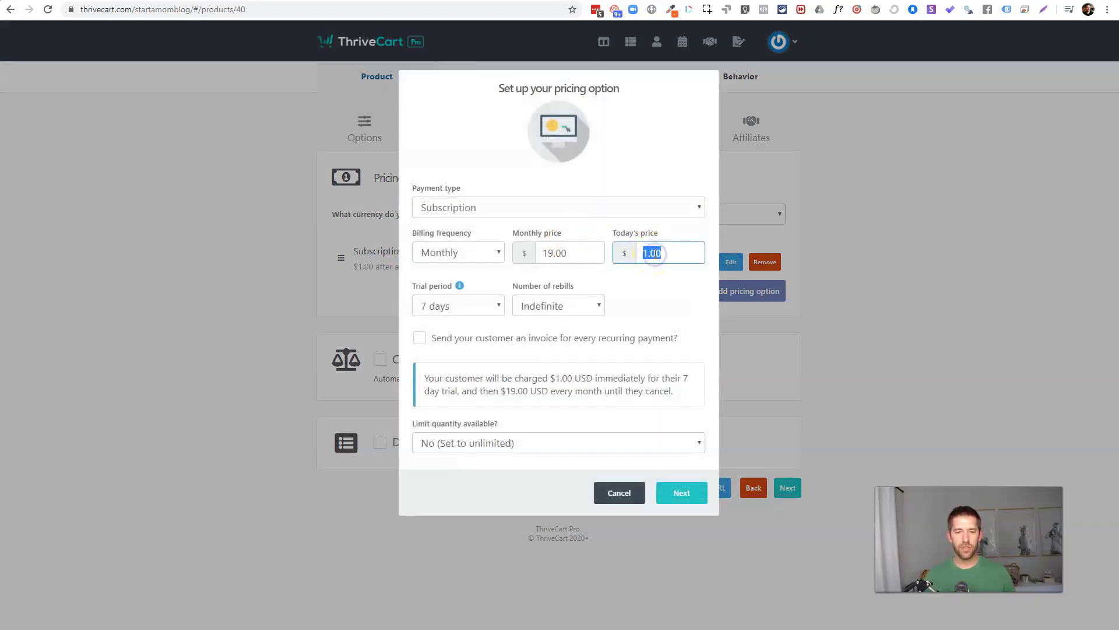
text(49)
key(shift+Tab)
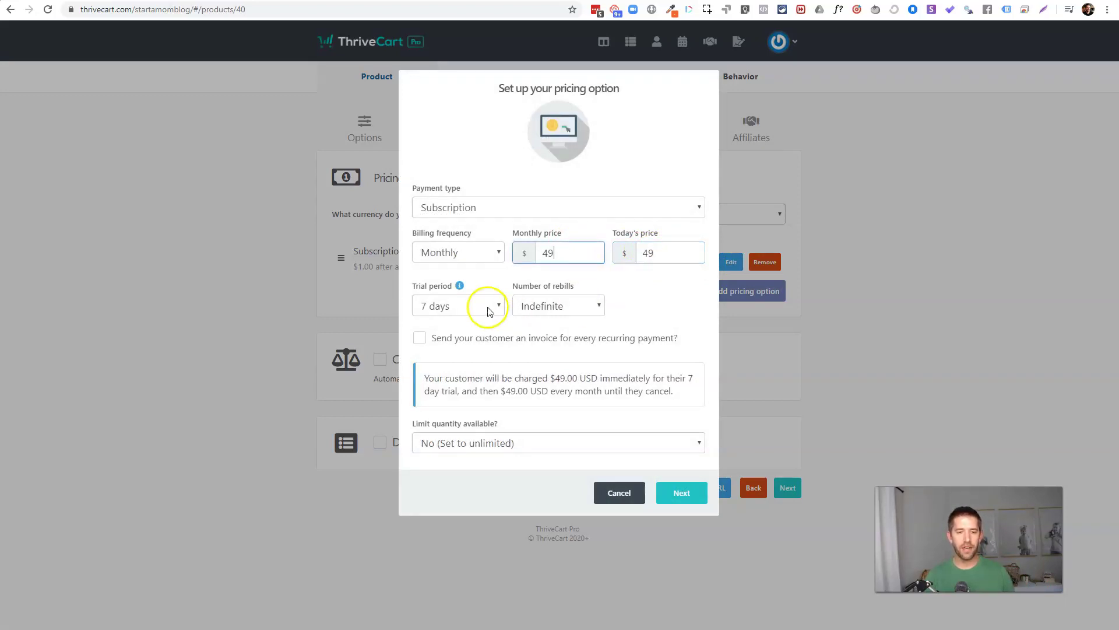
click(485, 307)
click(480, 320)
Step: Save the edited pricing option and the product, bringing up its checkout URL
click(662, 319)
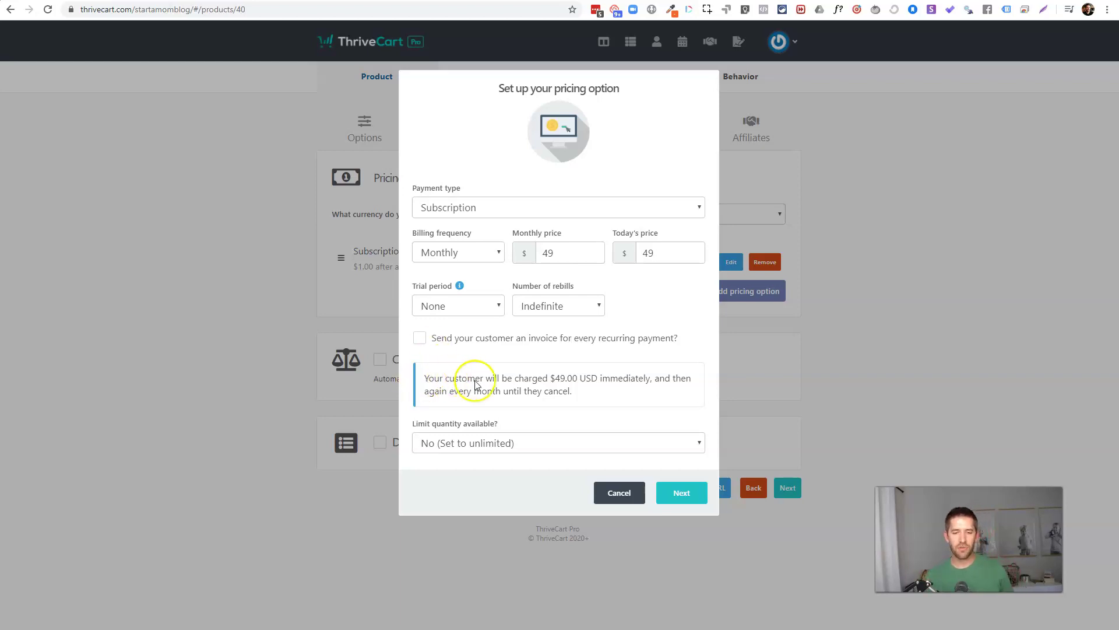
click(554, 378)
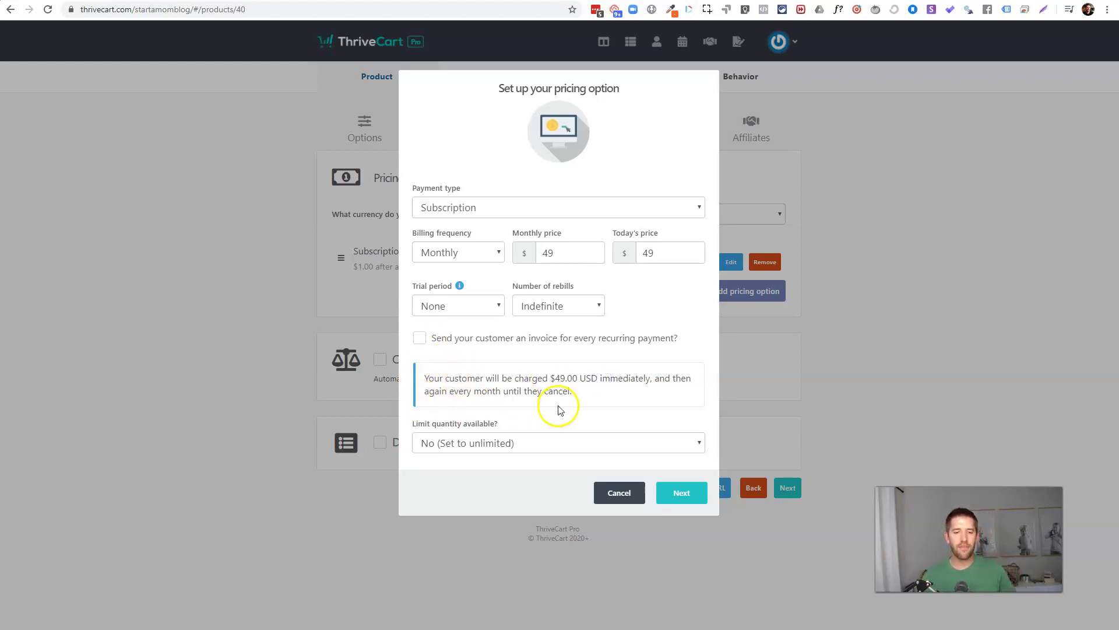
click(681, 500)
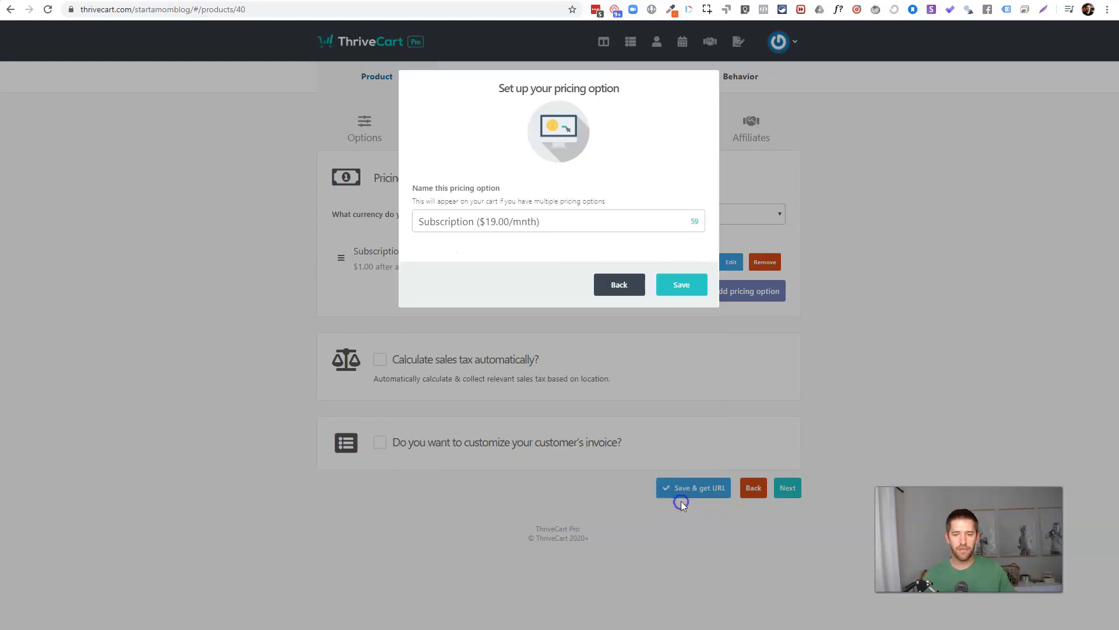
click(683, 286)
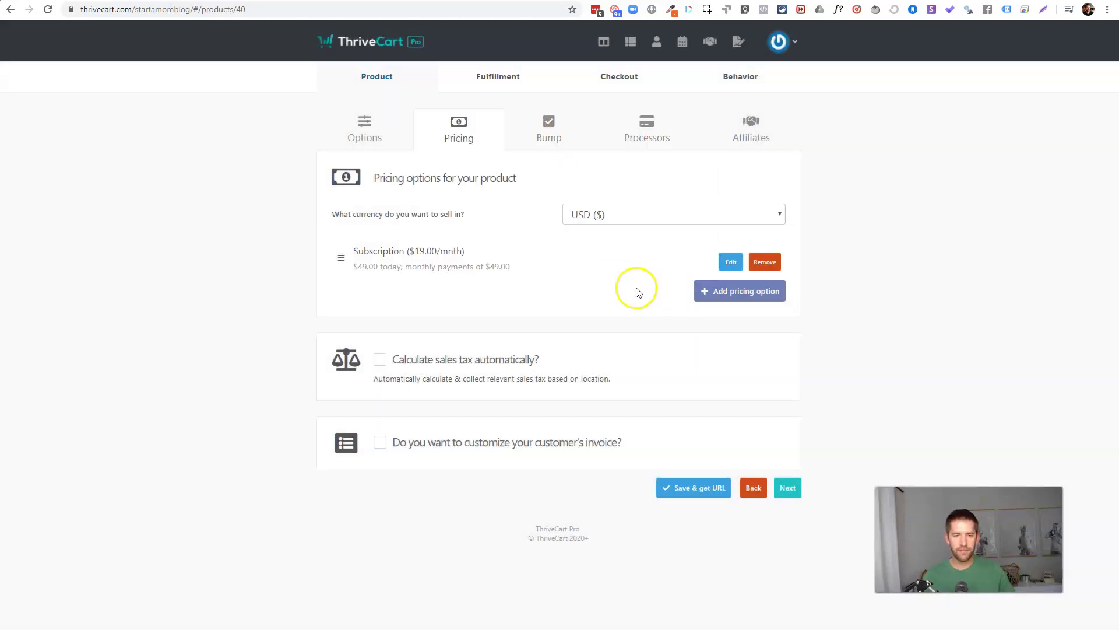
click(715, 490)
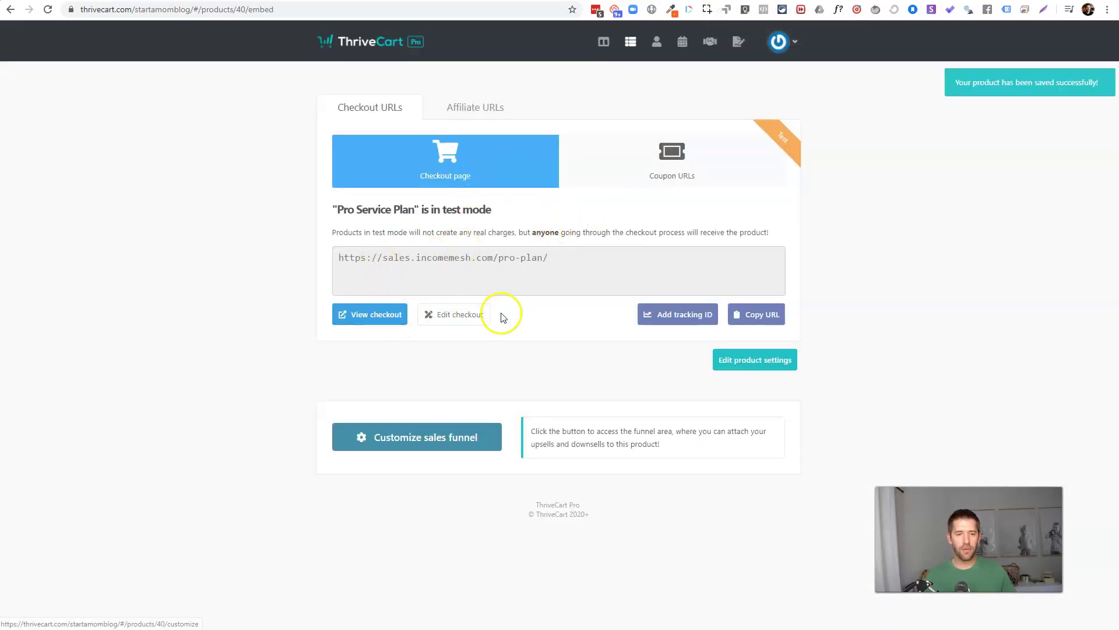
Step: Copy the Pro Service Plan checkout URL and paste it as the $49 Get Started button's link
click(765, 314)
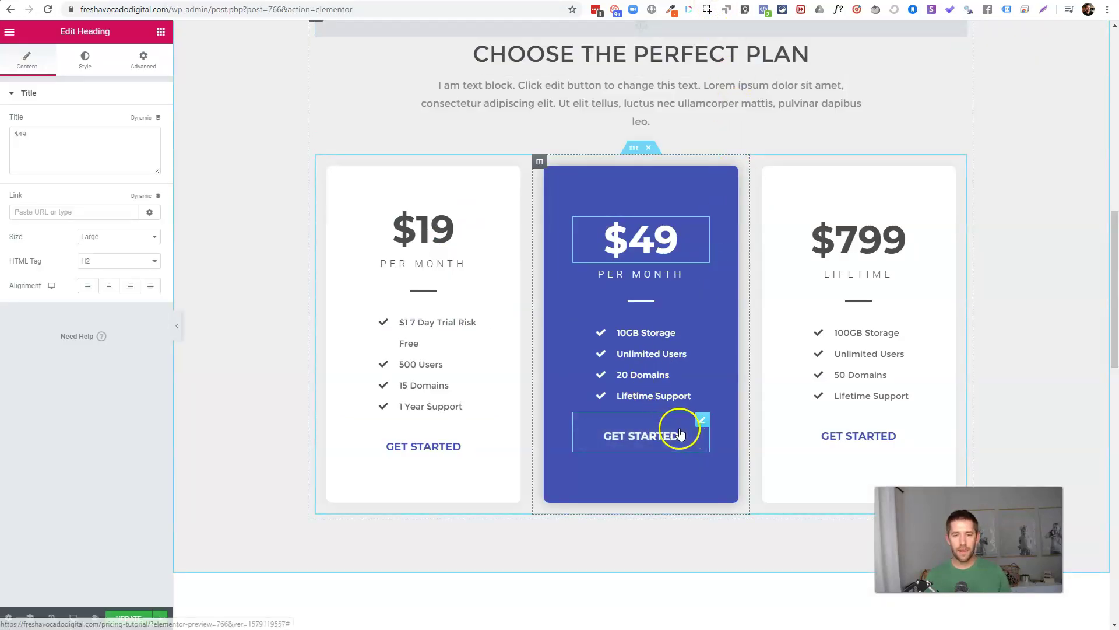
click(687, 431)
click(50, 194)
key(ctrl+v)
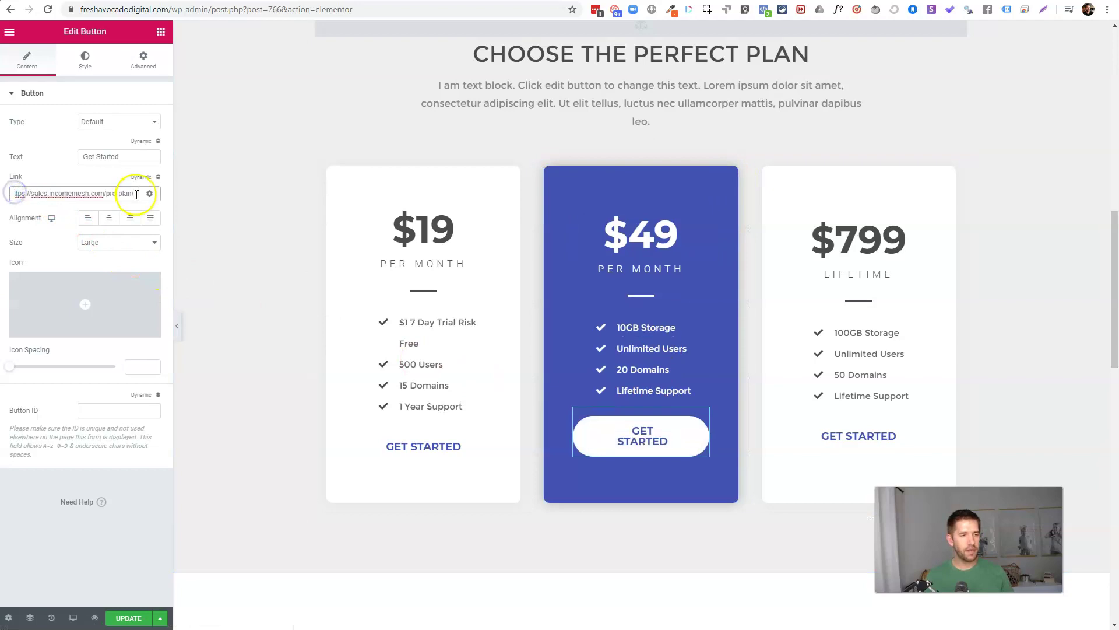
Step: Save the Elementor page and view it live
click(119, 619)
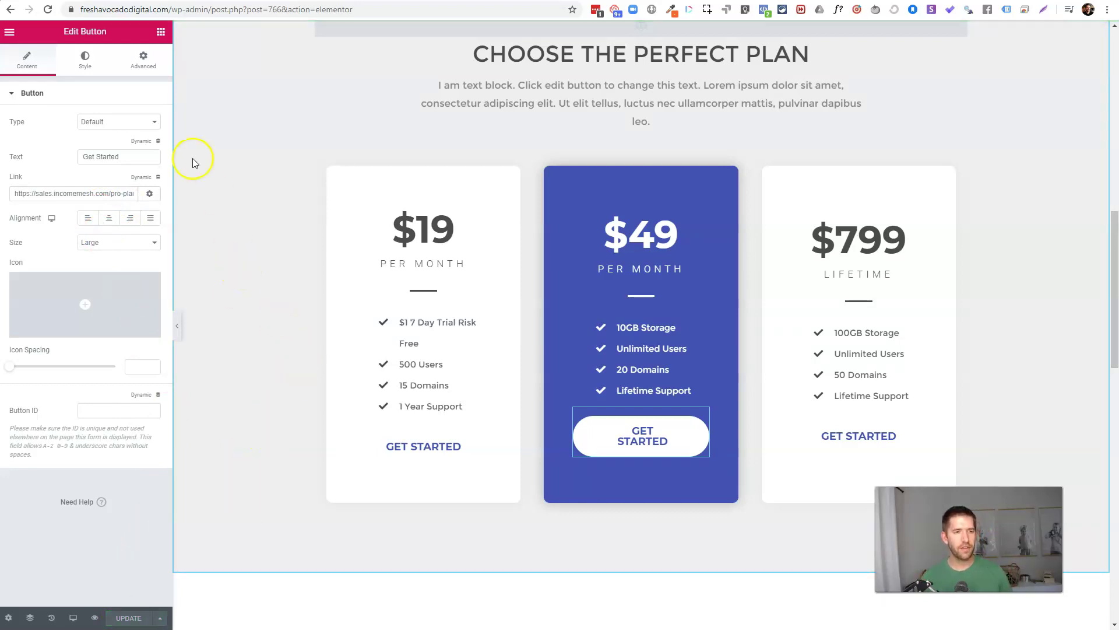
click(10, 32)
click(53, 322)
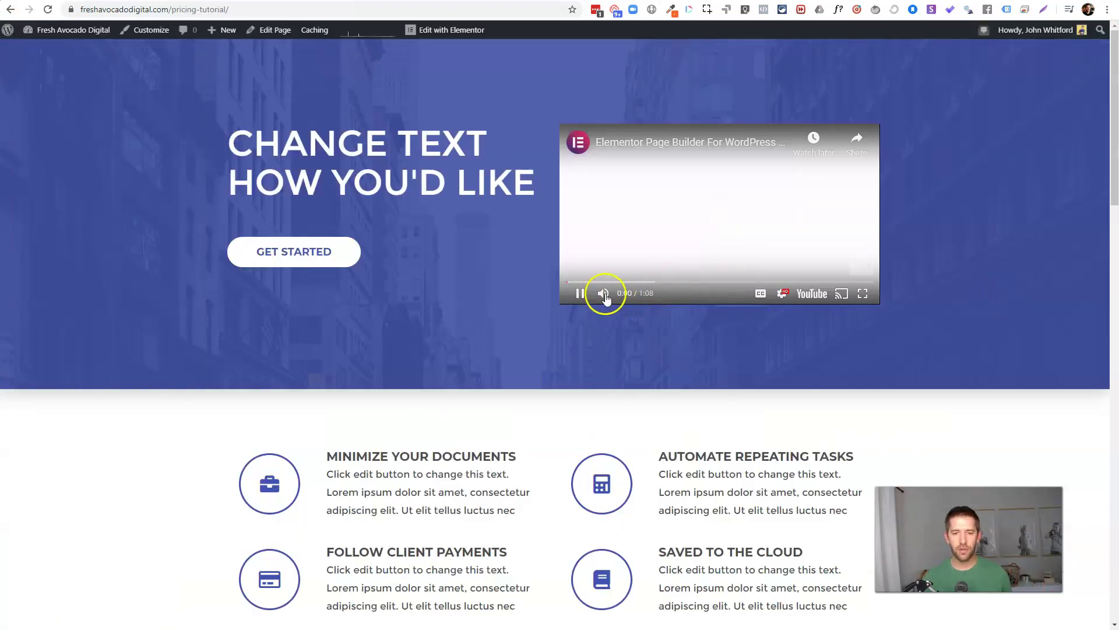
Step: Open the $19 plan's checkout and verify the 7-day delay and $19 monthly payment
click(842, 260)
scroll(943, 239, down, 8)
scroll(935, 230, down, 3)
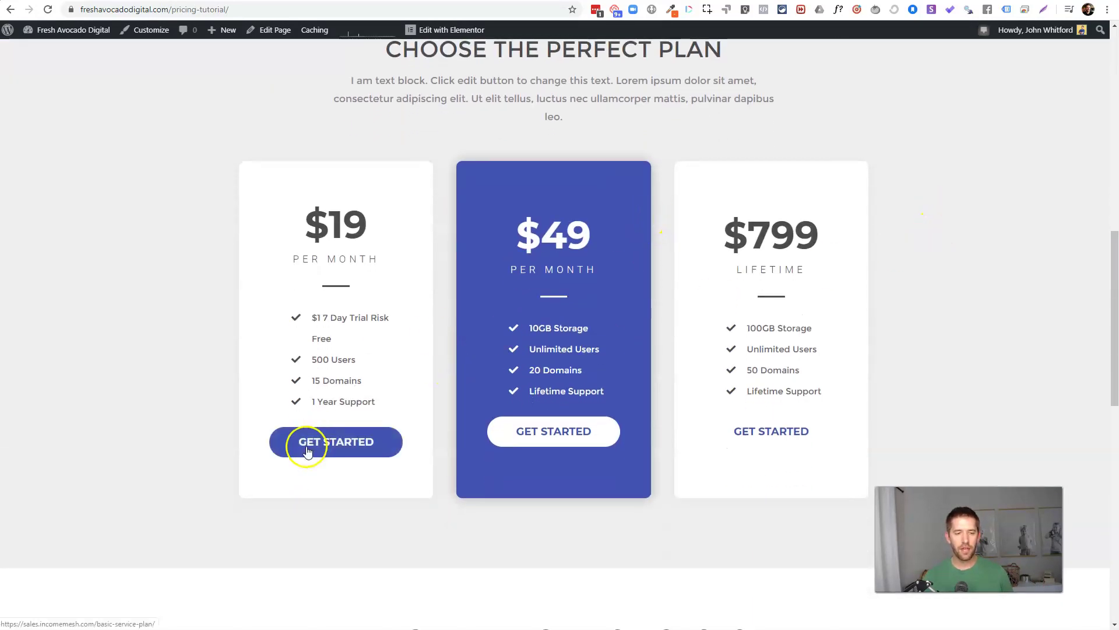
click(311, 444)
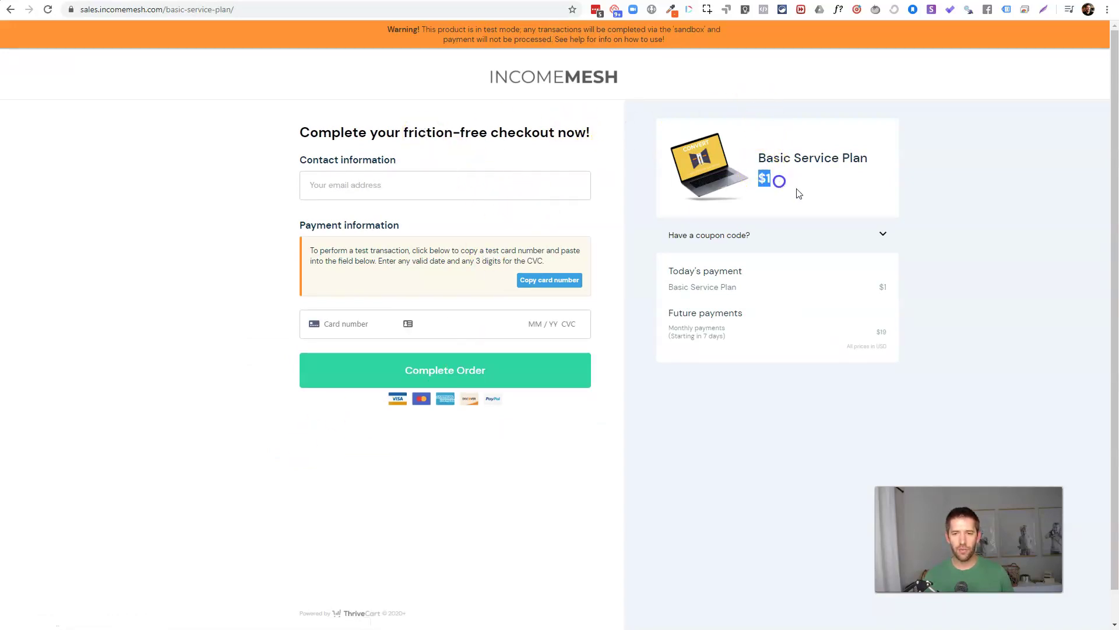
drag(675, 336, 754, 339)
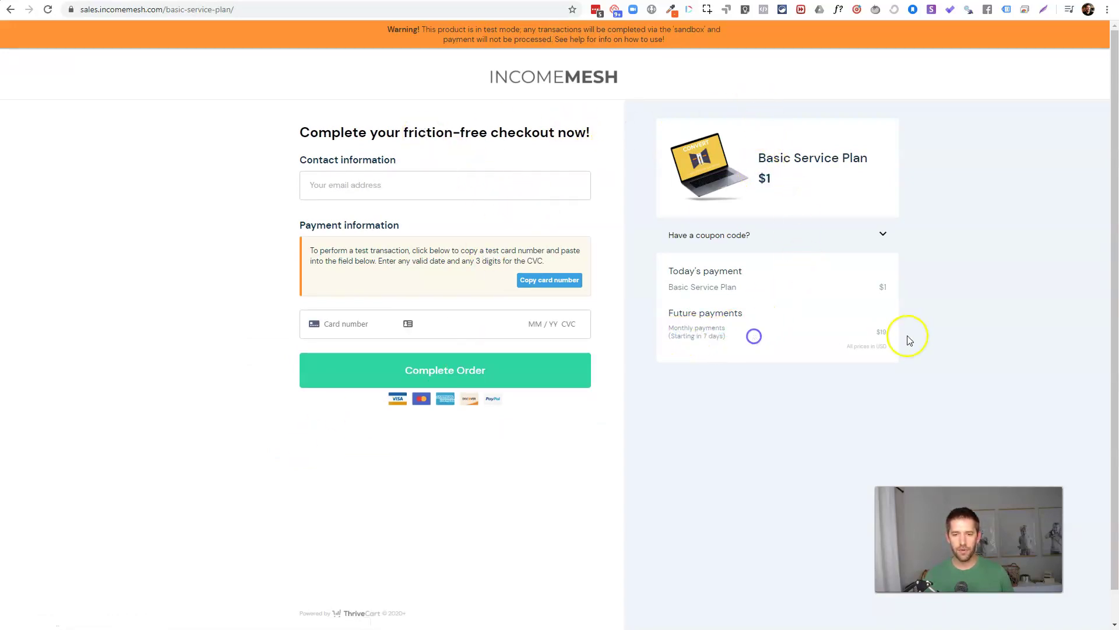
drag(895, 333, 847, 336)
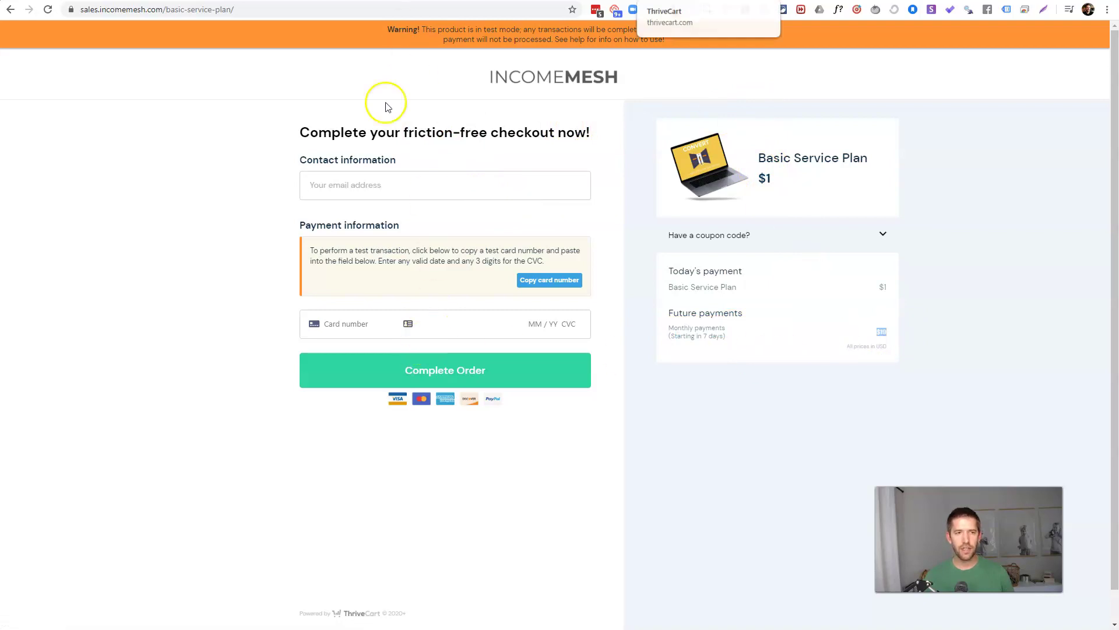
click(12, 10)
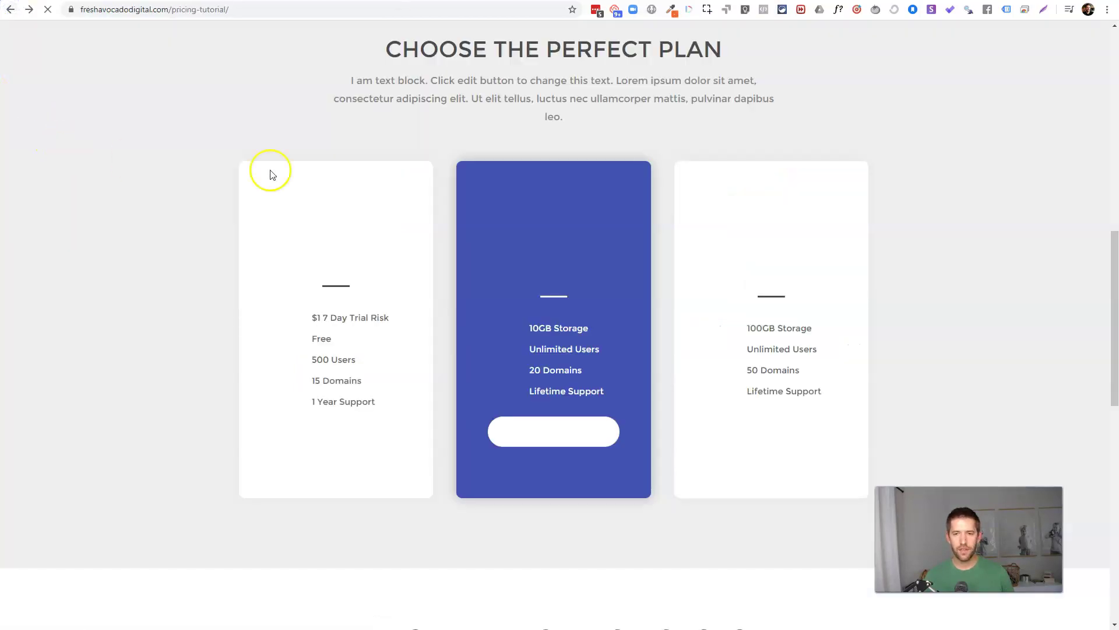
Step: Open the $49 plan's checkout, check it, and return to the pro-plan checkout link page
click(519, 443)
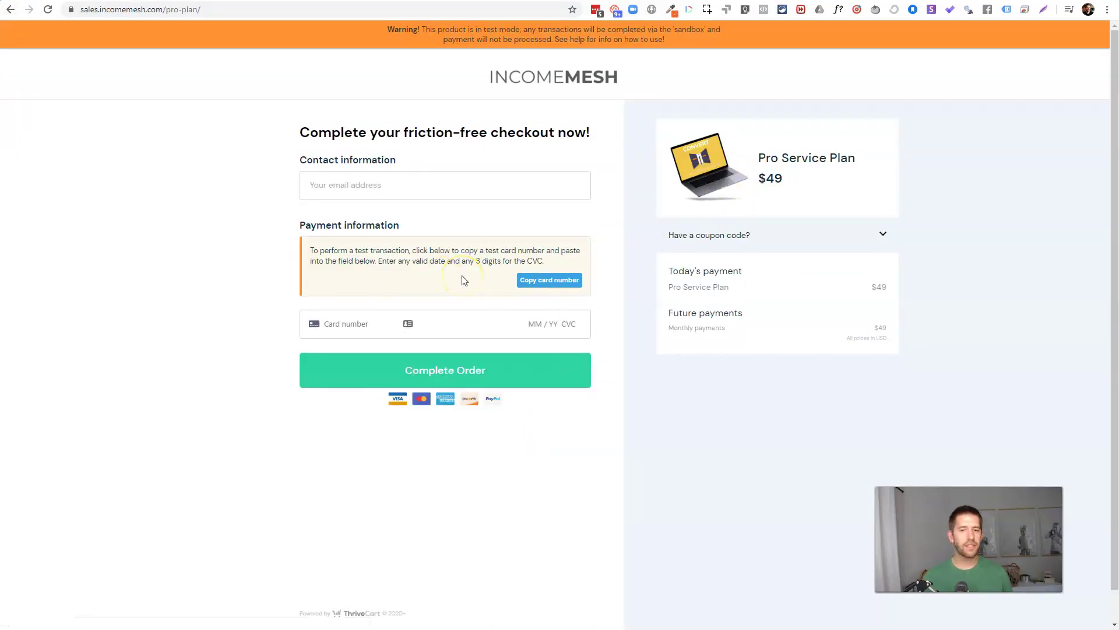
click(848, 282)
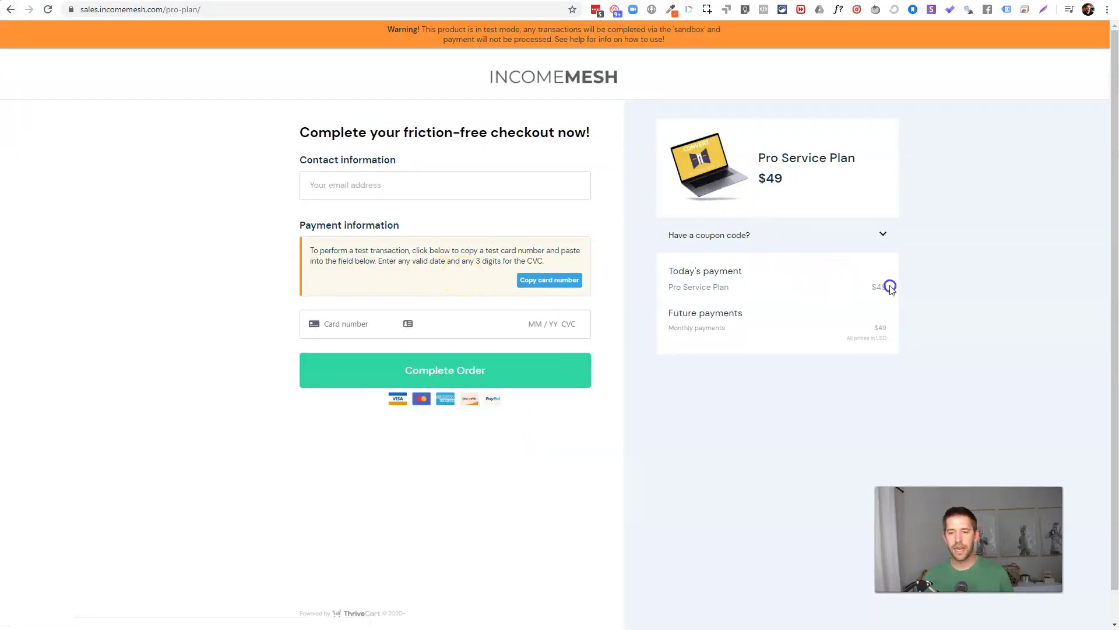
mouse_move(703, 148)
mouse_down()
mouse_move(732, 158)
mouse_move(715, 165)
mouse_up()
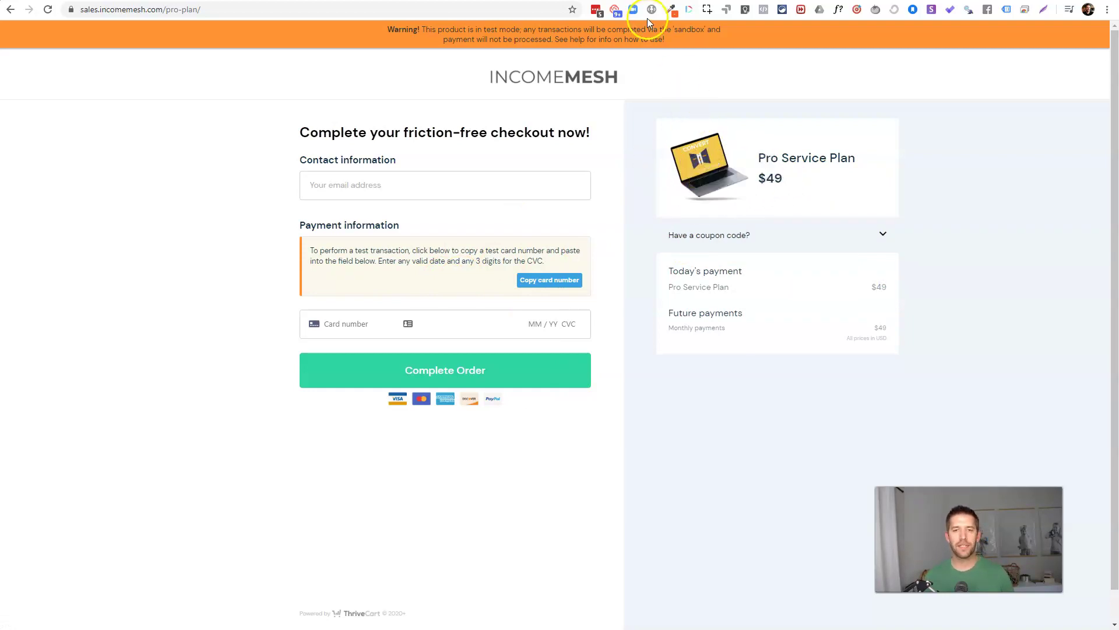
click(10, 9)
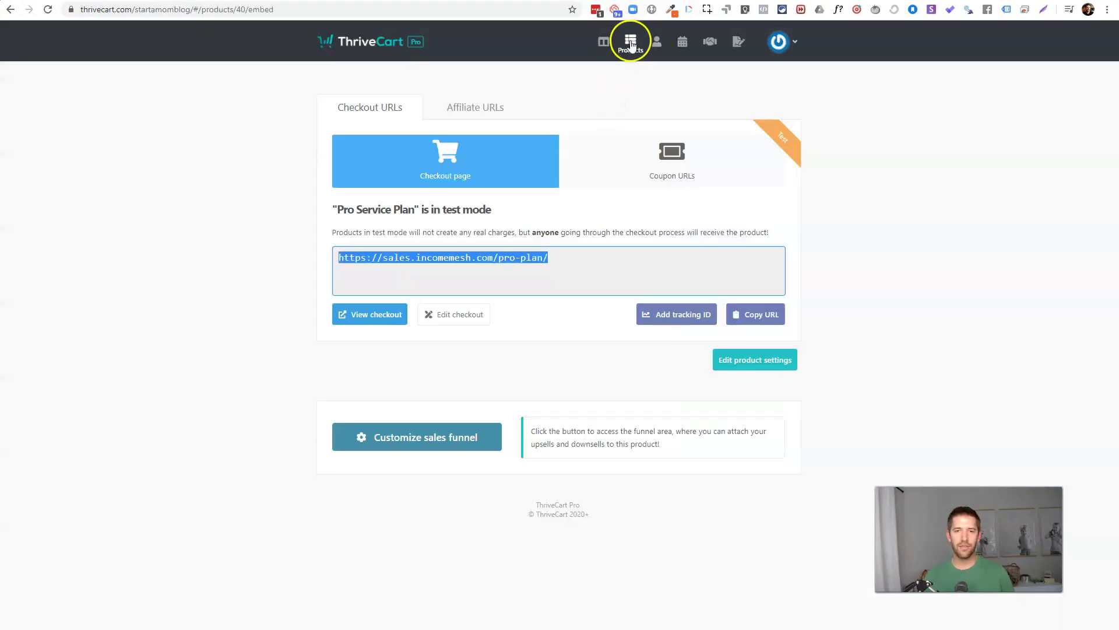
Step: Clone the Pro Service Plan product and start editing the copy
click(631, 43)
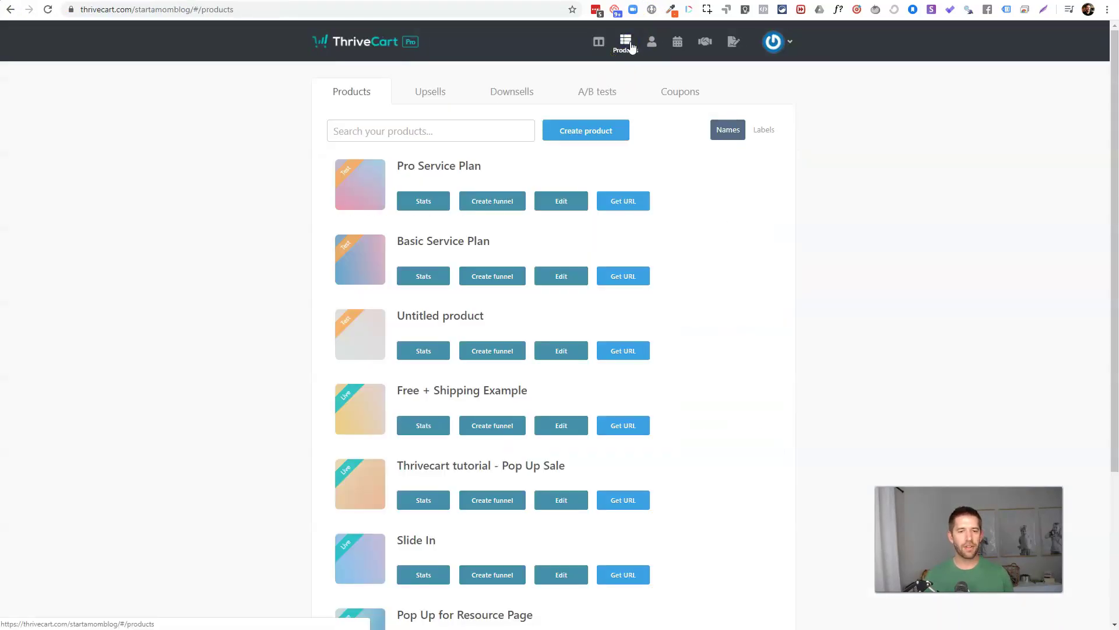
mouse_move(604, 187)
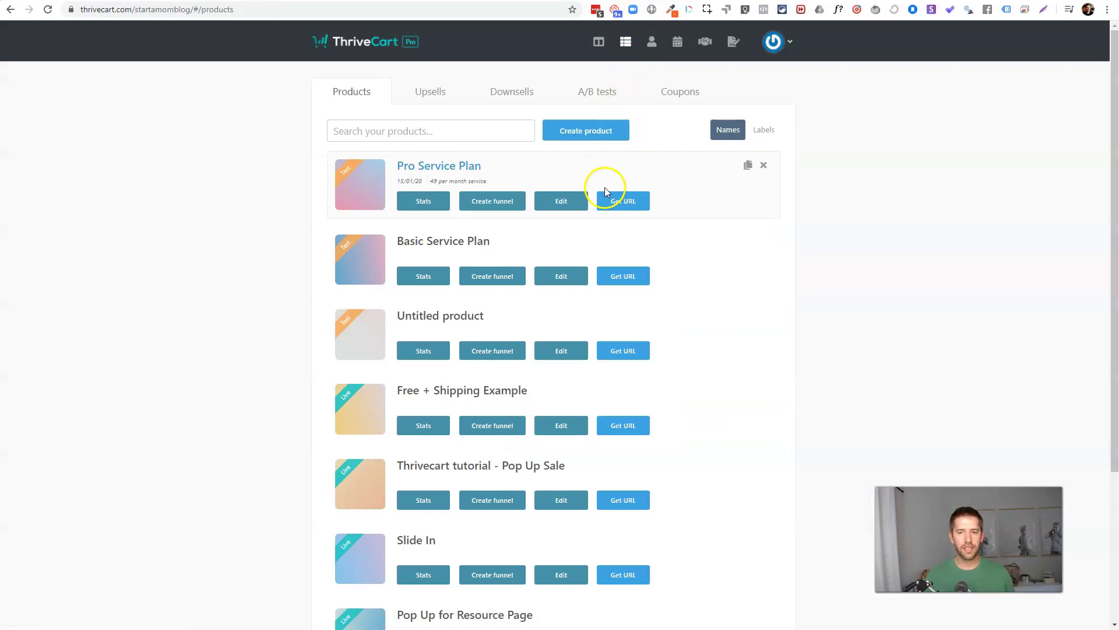
click(747, 169)
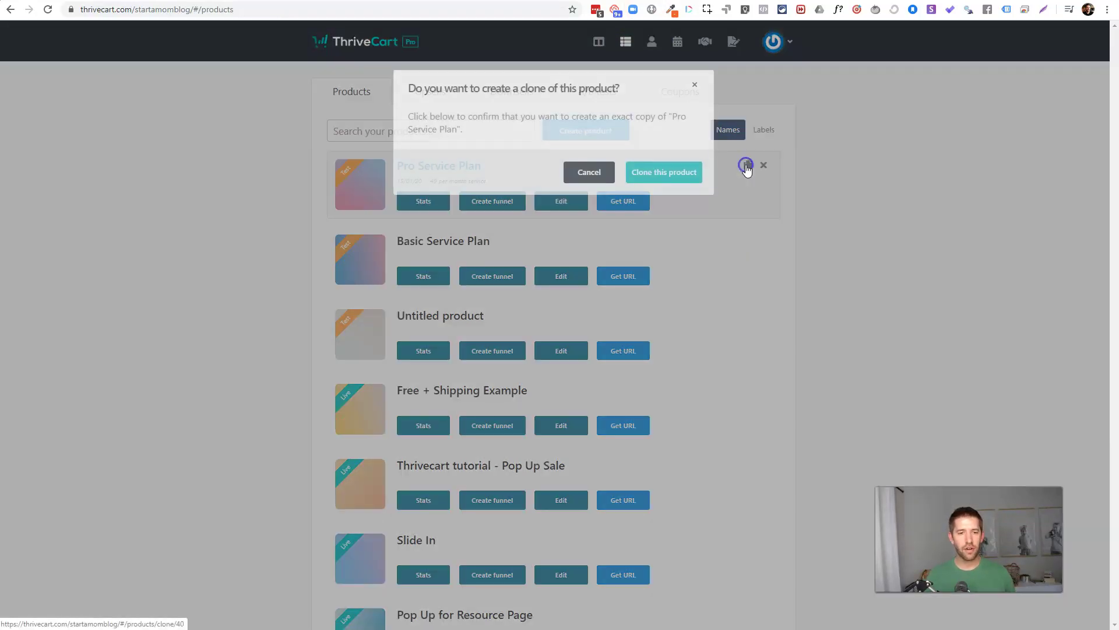
click(676, 178)
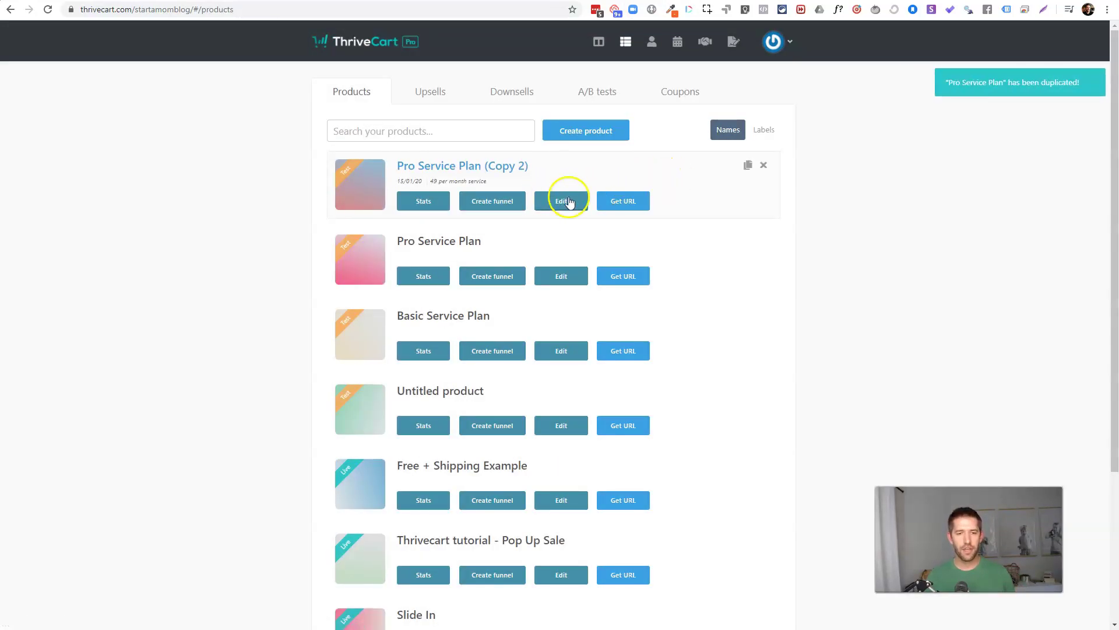
click(571, 200)
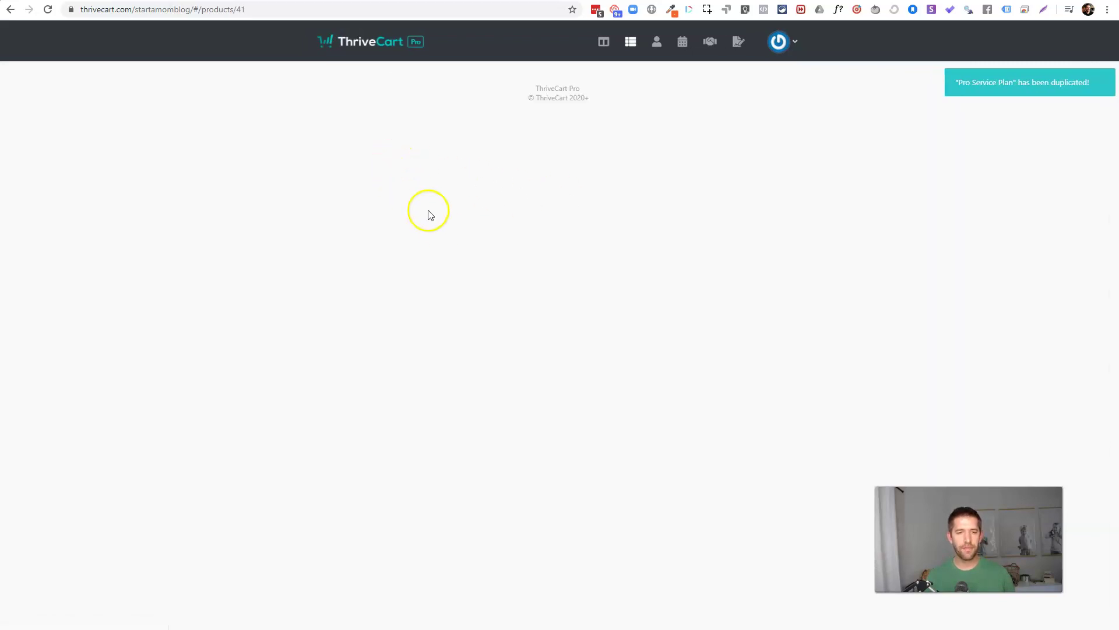
Step: Name the copy 'VIP Lifetime Service', label it '799 one time fee', with URL vip
triple_click(467, 195)
text(V)
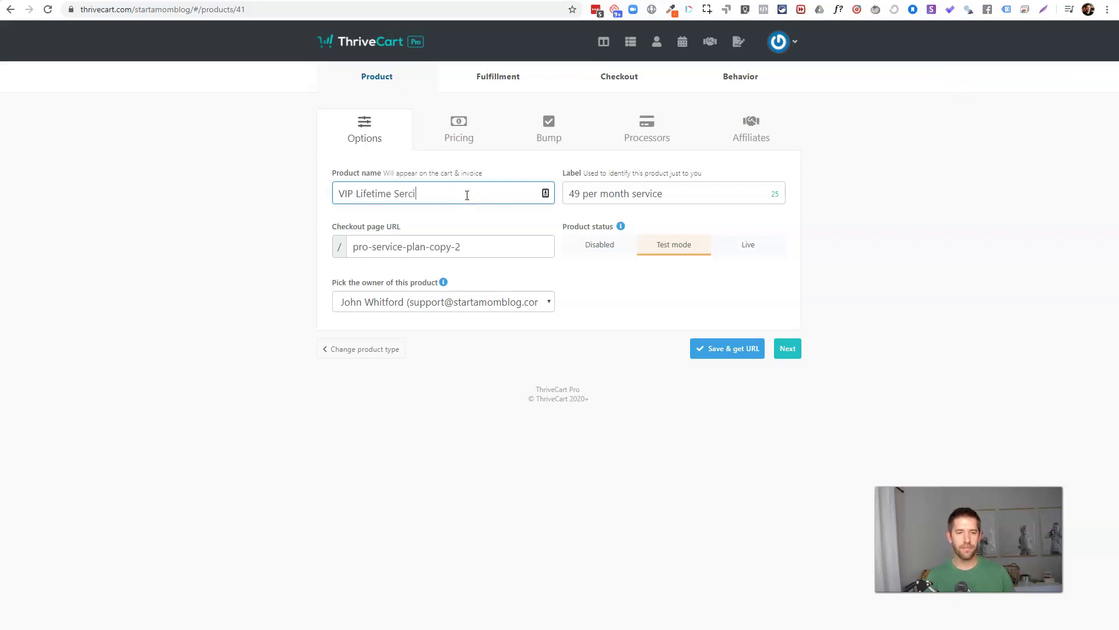
text(IP Lifetime Service)
key(Tab)
text(7)
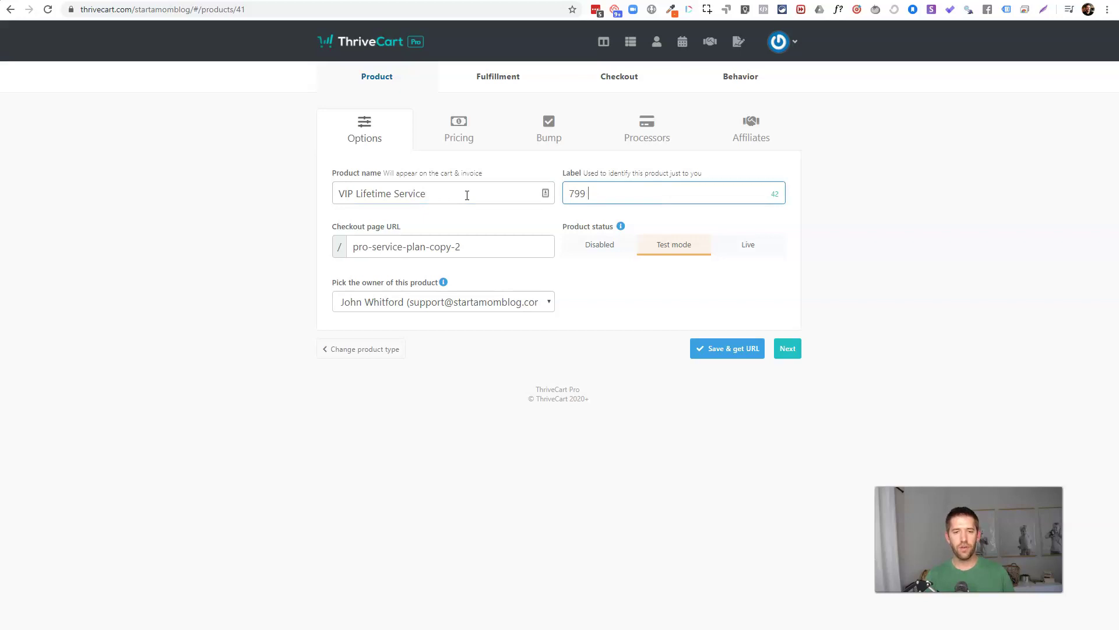
text(99 one time fee)
key(Tab)
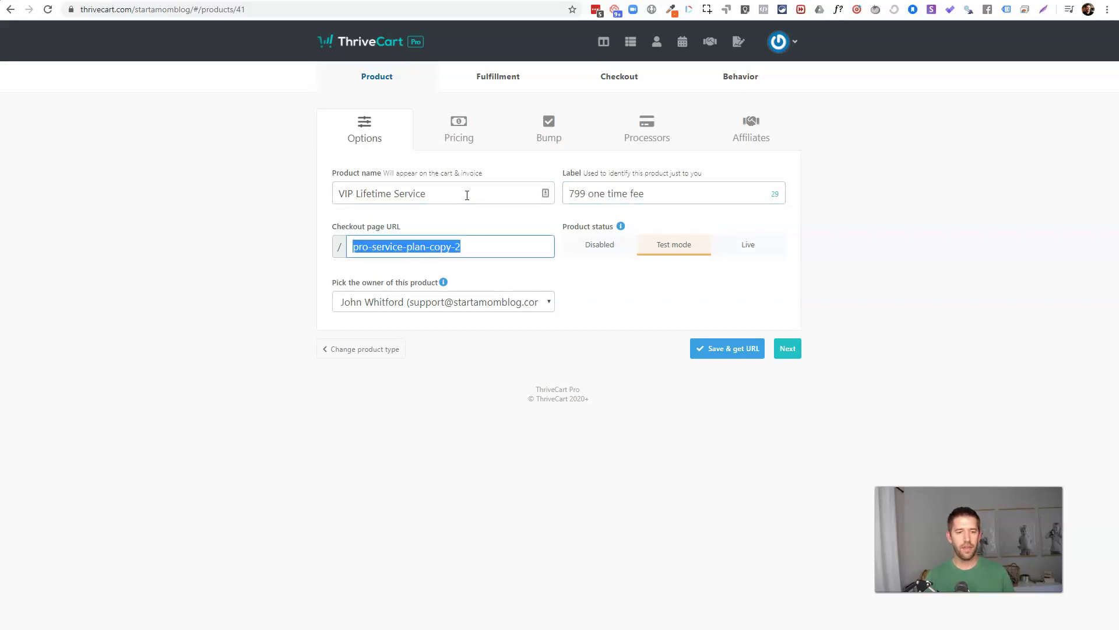
text(vip-plan)
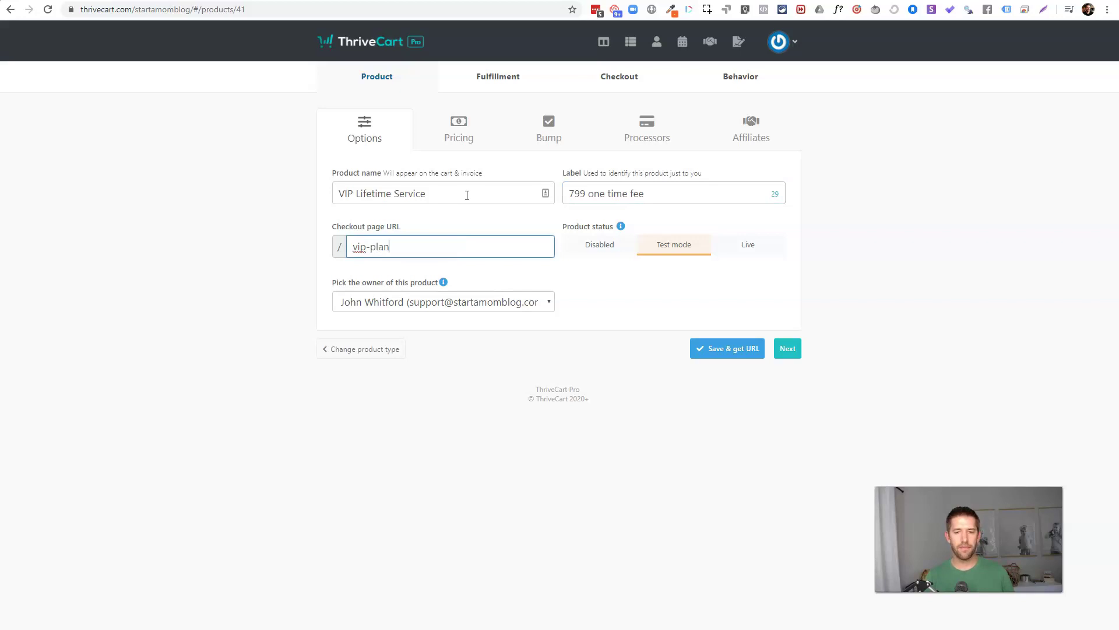
Step: Remove the VIP product's monthly subscription pricing option
click(788, 348)
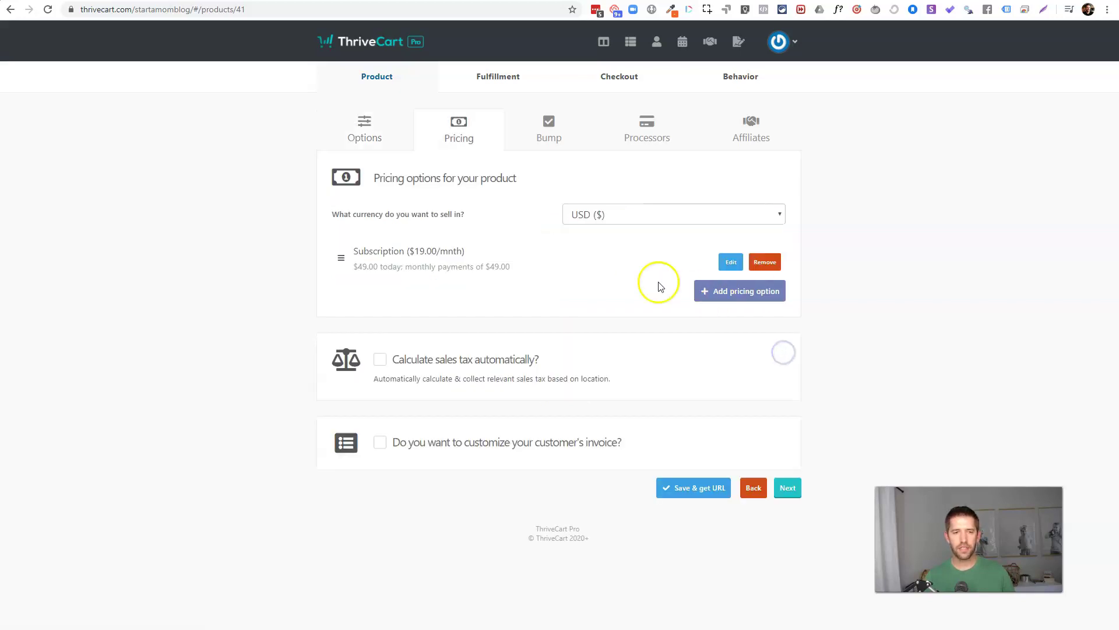
click(732, 262)
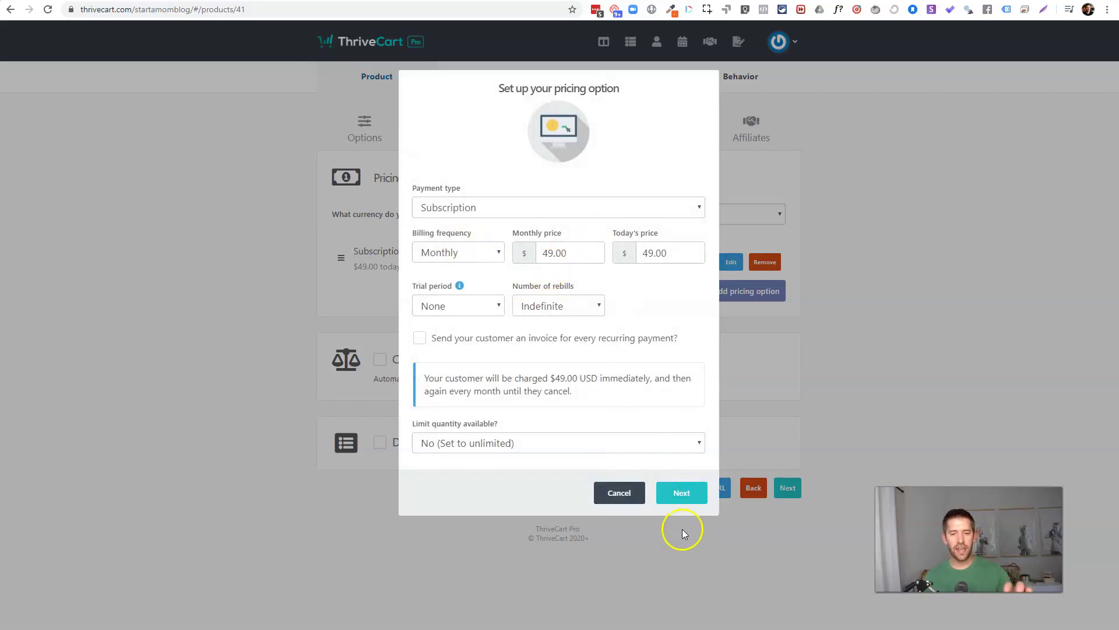
click(639, 495)
click(765, 262)
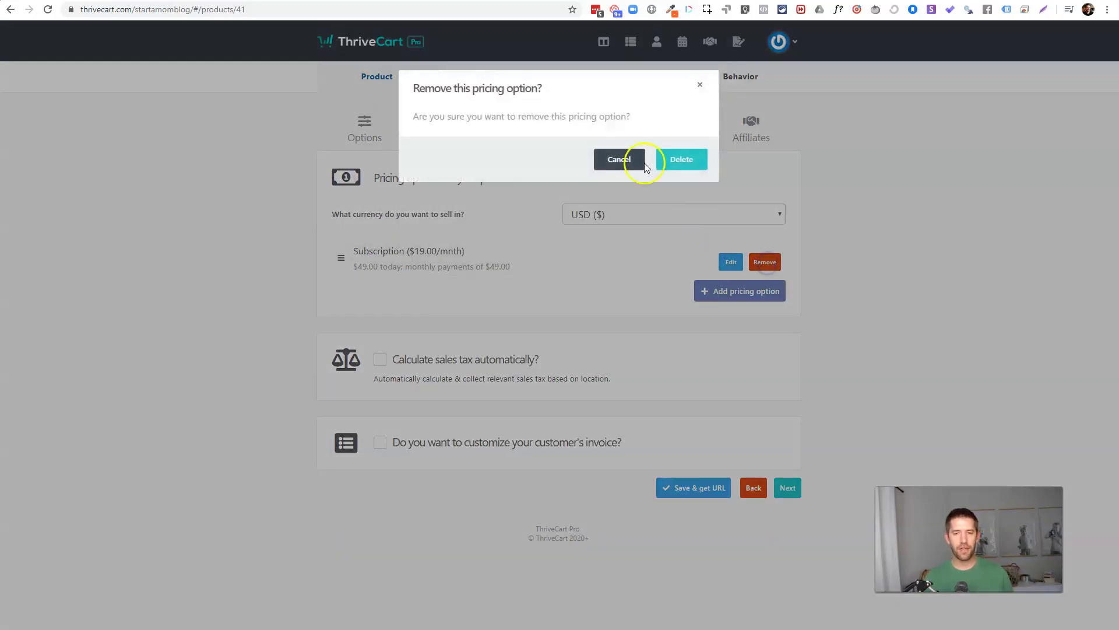
click(672, 158)
Step: Add a $799 one-time price, save the product, and copy its checkout link
click(590, 336)
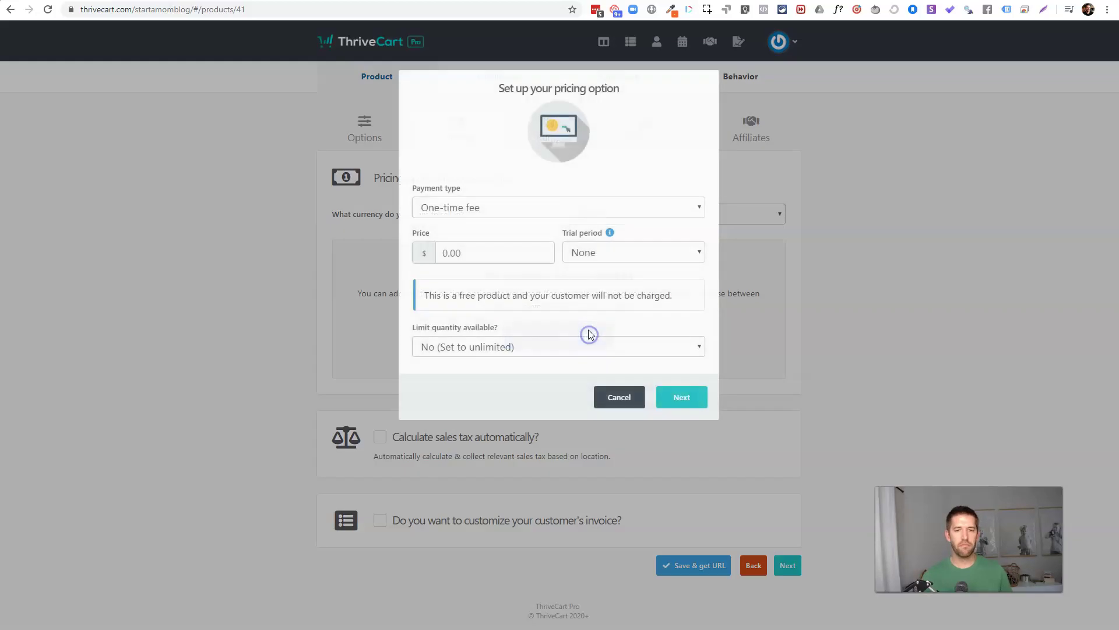
text(799)
click(676, 397)
click(670, 332)
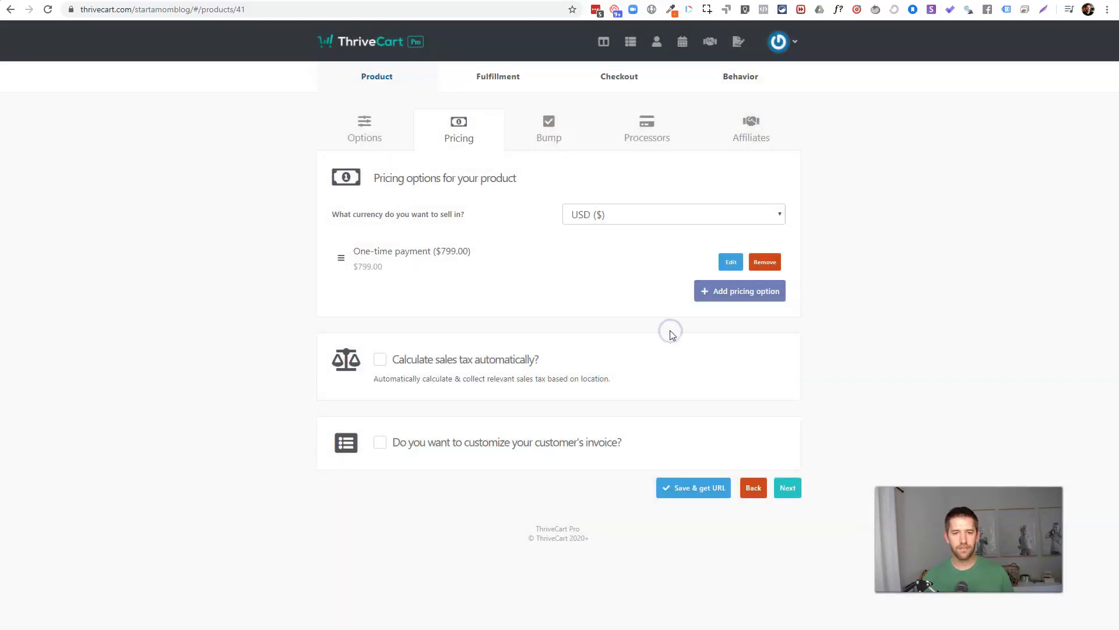
click(711, 497)
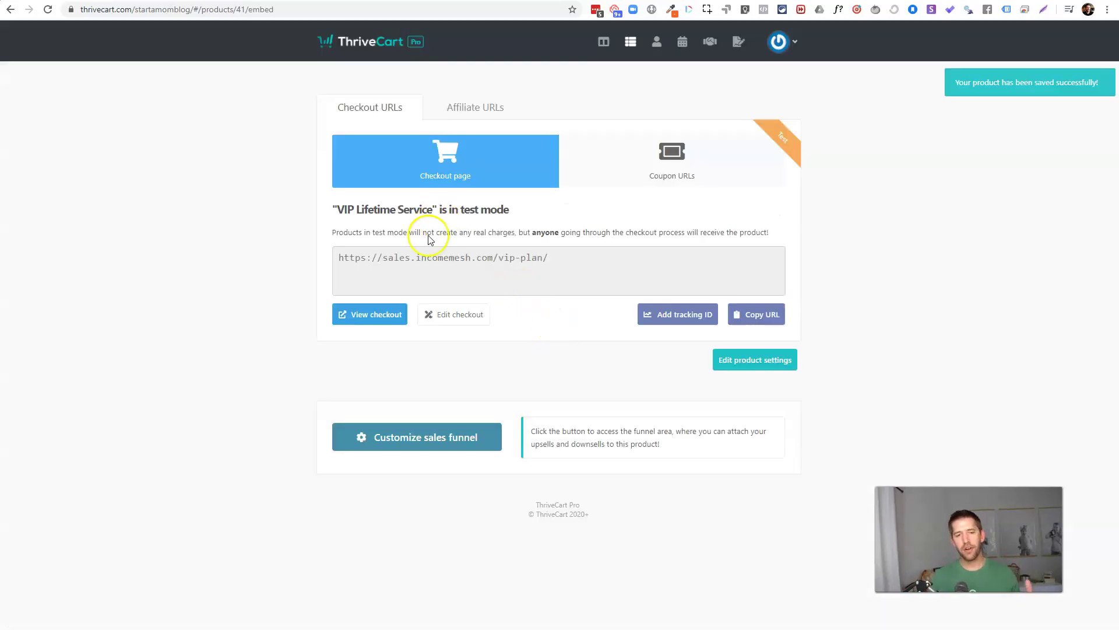
click(752, 316)
Step: Open the pricing page in Elementor and select the hero video widget
key(ctrl+Tab)
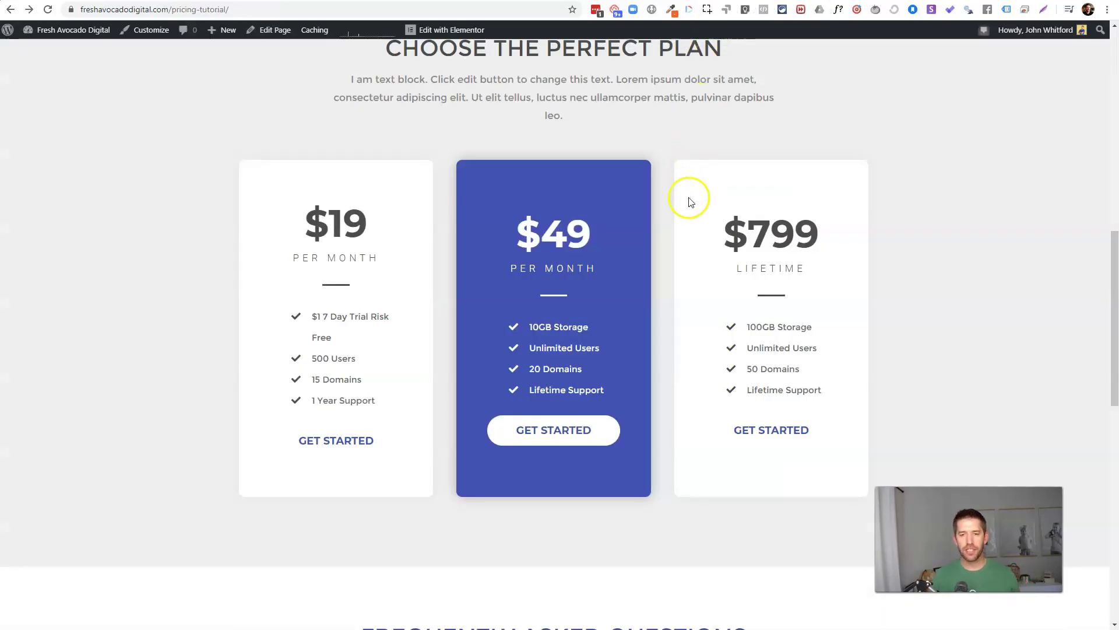
click(443, 30)
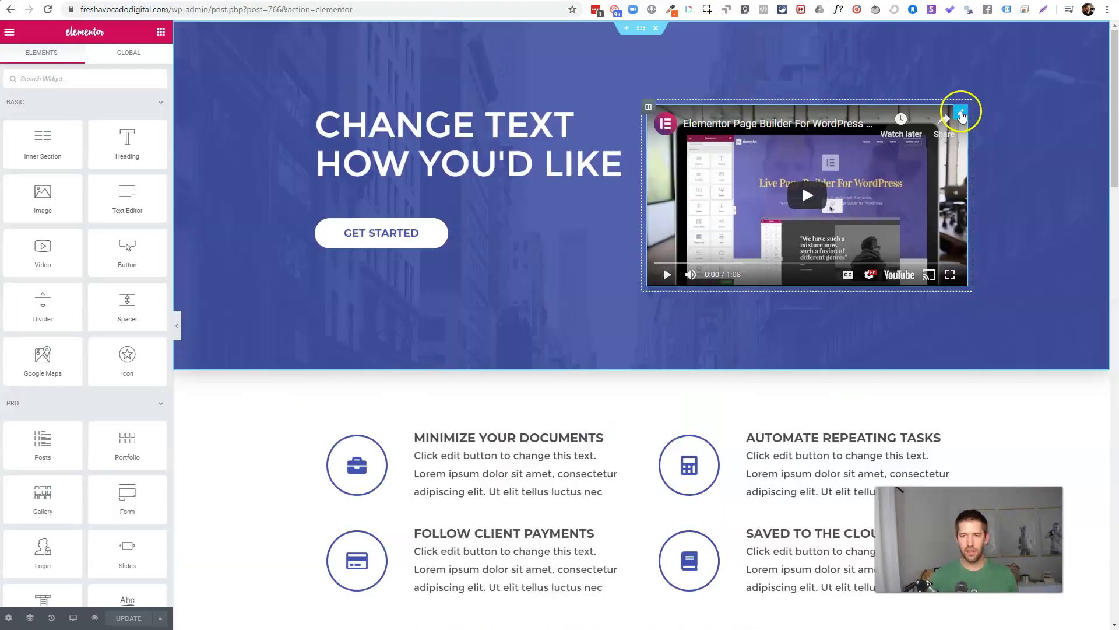
click(961, 112)
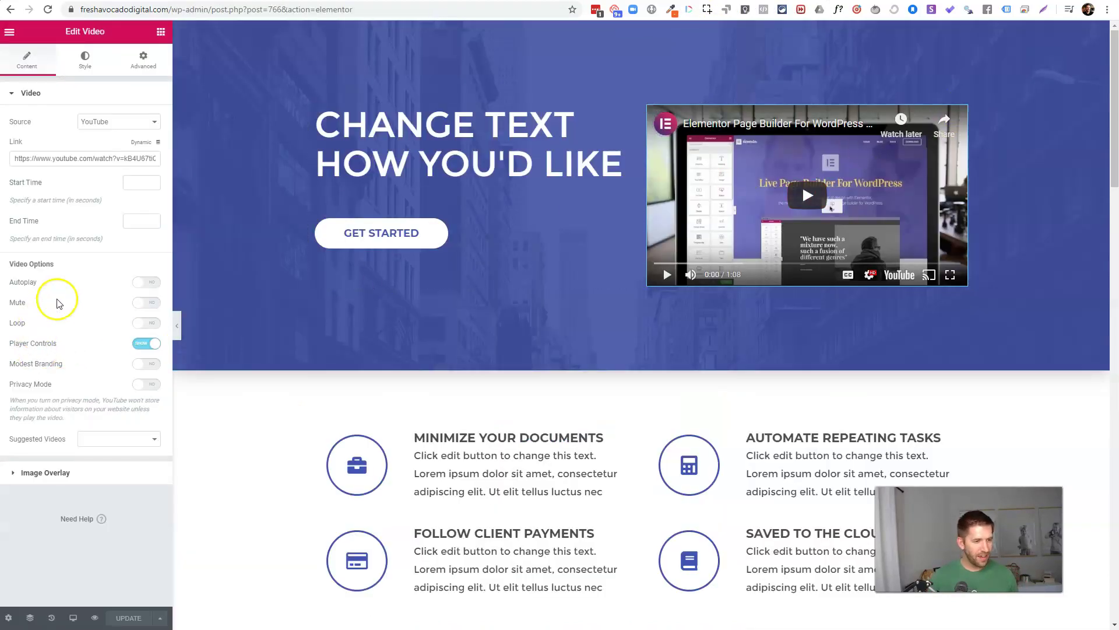
Step: Mute the hero video and clear its YouTube link
click(154, 282)
click(155, 284)
click(90, 303)
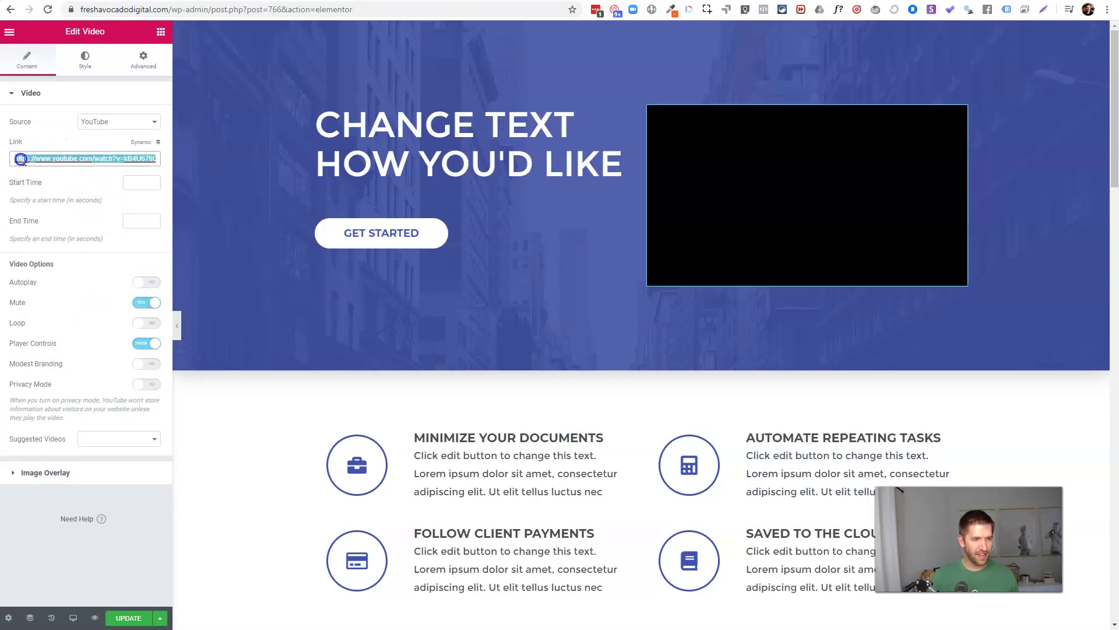
triple_click(21, 158)
key(BackSpace)
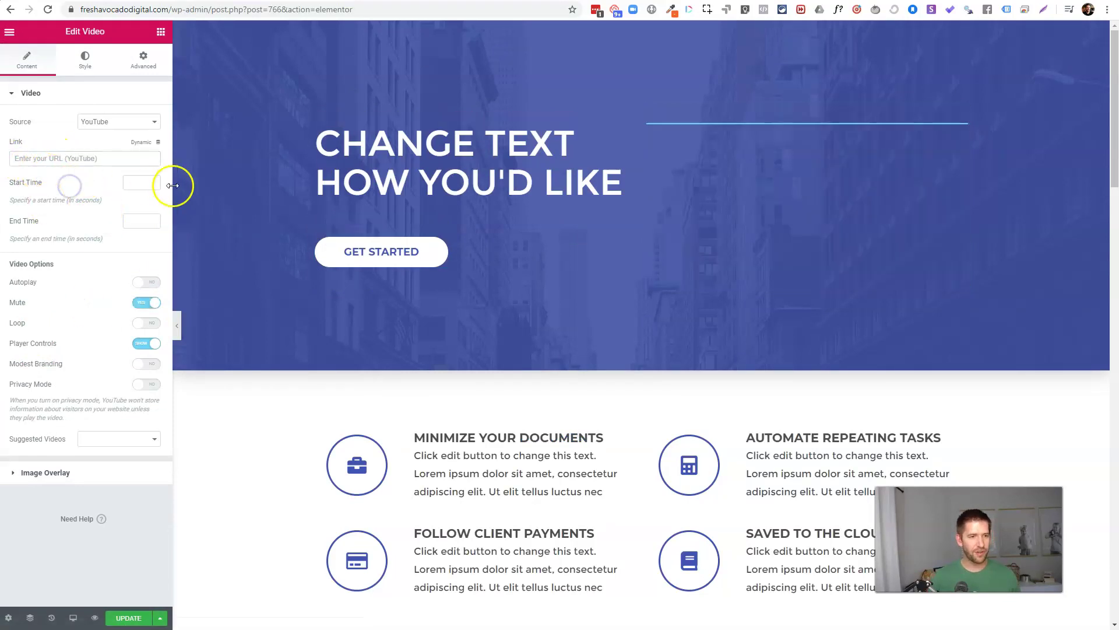
scroll(752, 146, down, 12)
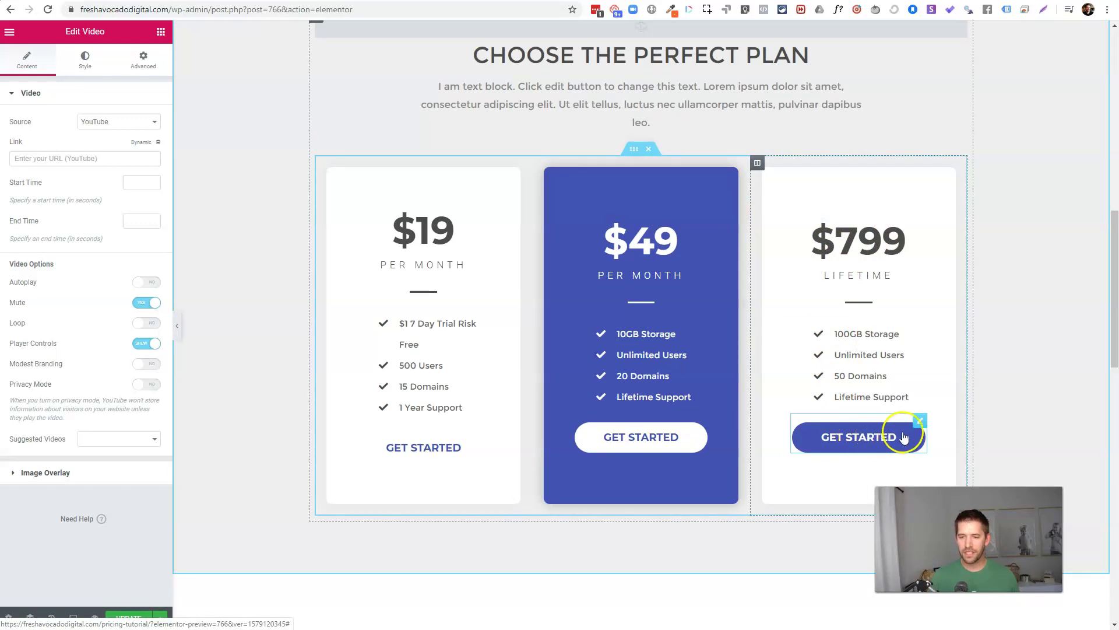
Step: Replace the $799 Get Started button's placeholder link with the VIP plan checkout URL
click(920, 420)
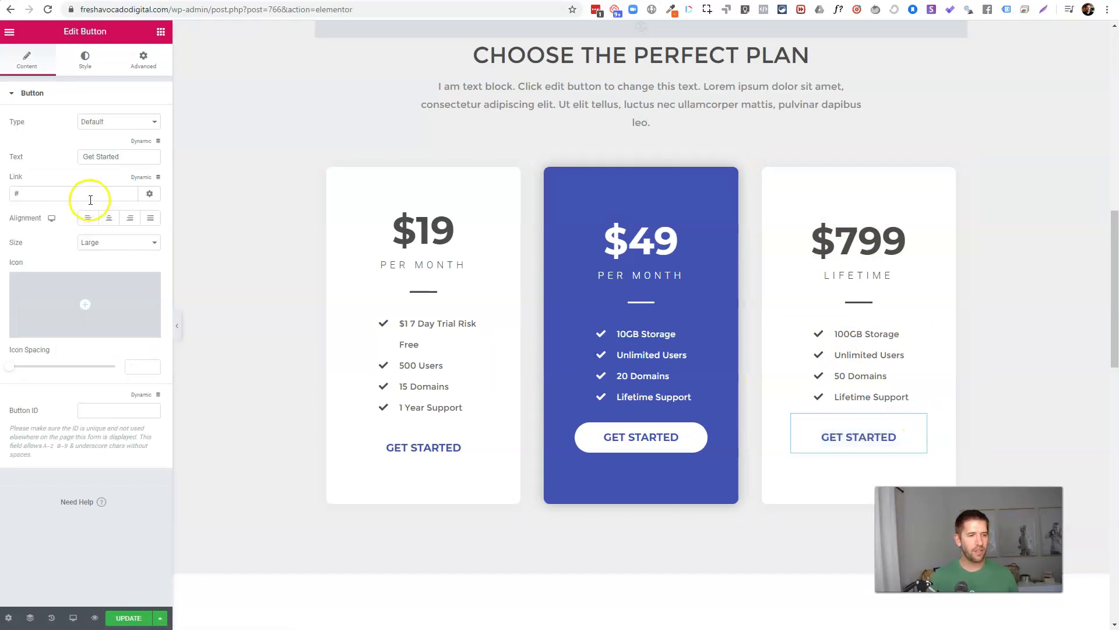
double_click(35, 193)
key(ctrl+v)
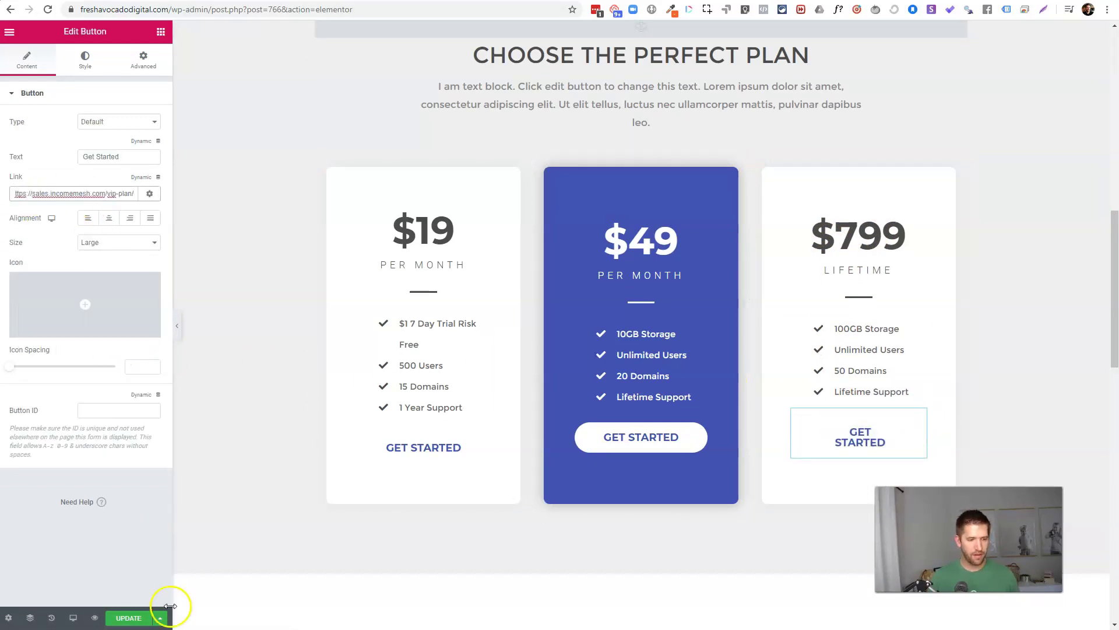
Step: Save the page and open the live pricing page
click(128, 618)
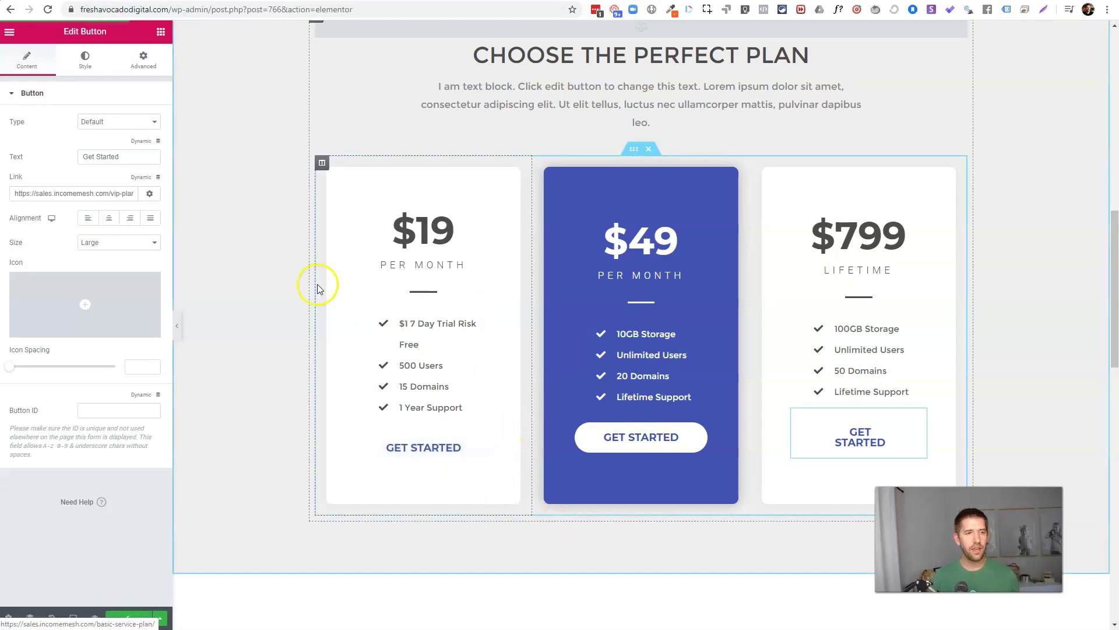
click(10, 31)
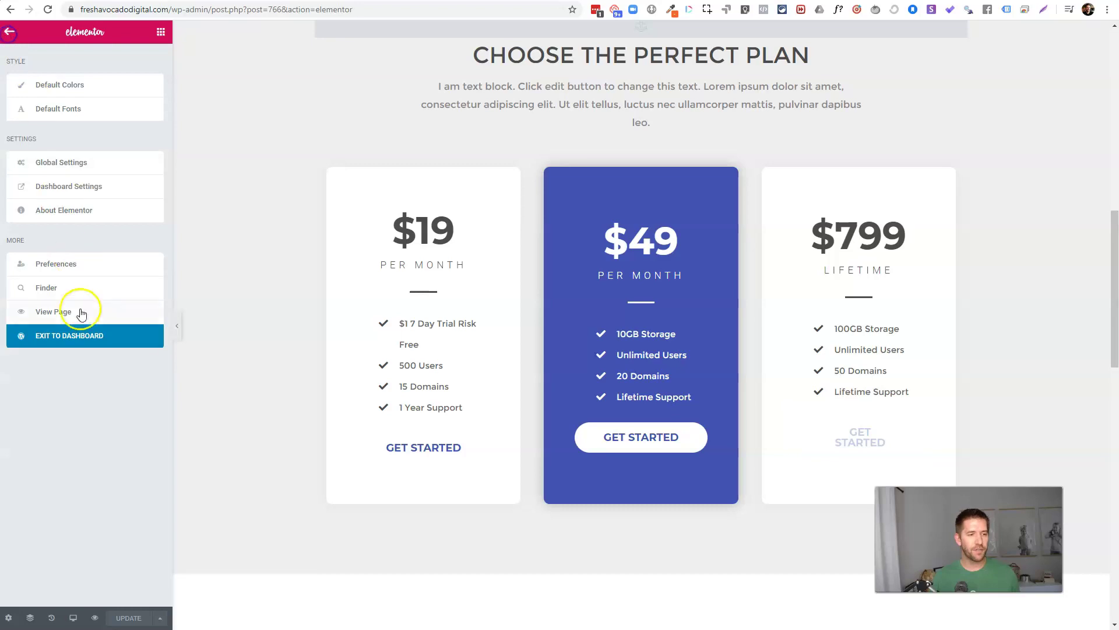
click(82, 318)
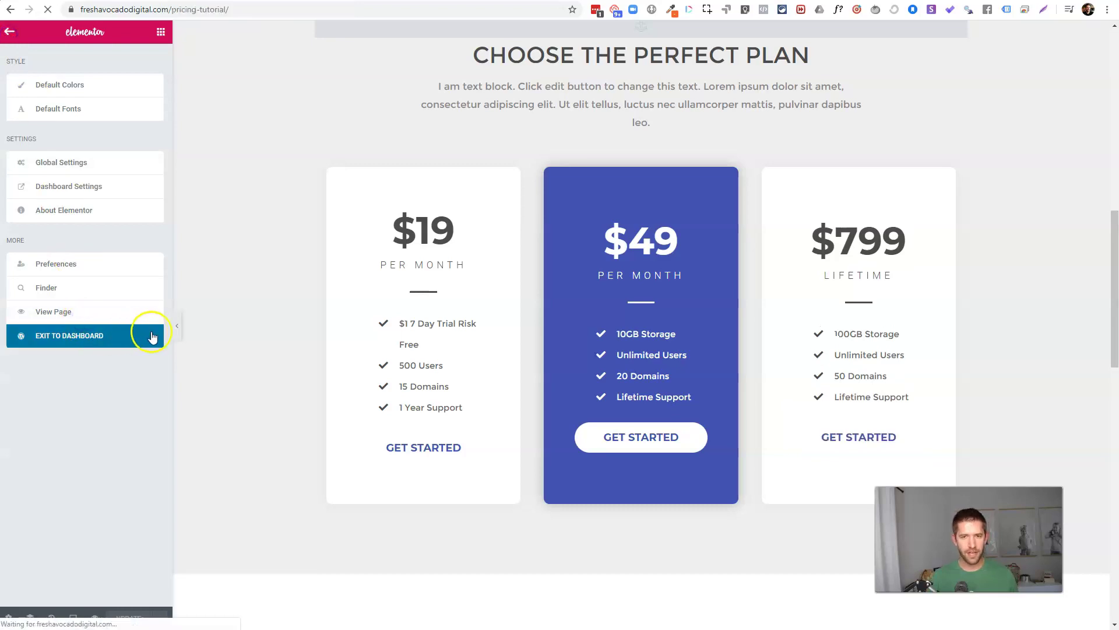
Step: Open the $799 card's checkout from the live page and check the VIP Lifetime Service name
scroll(646, 216, down, 10)
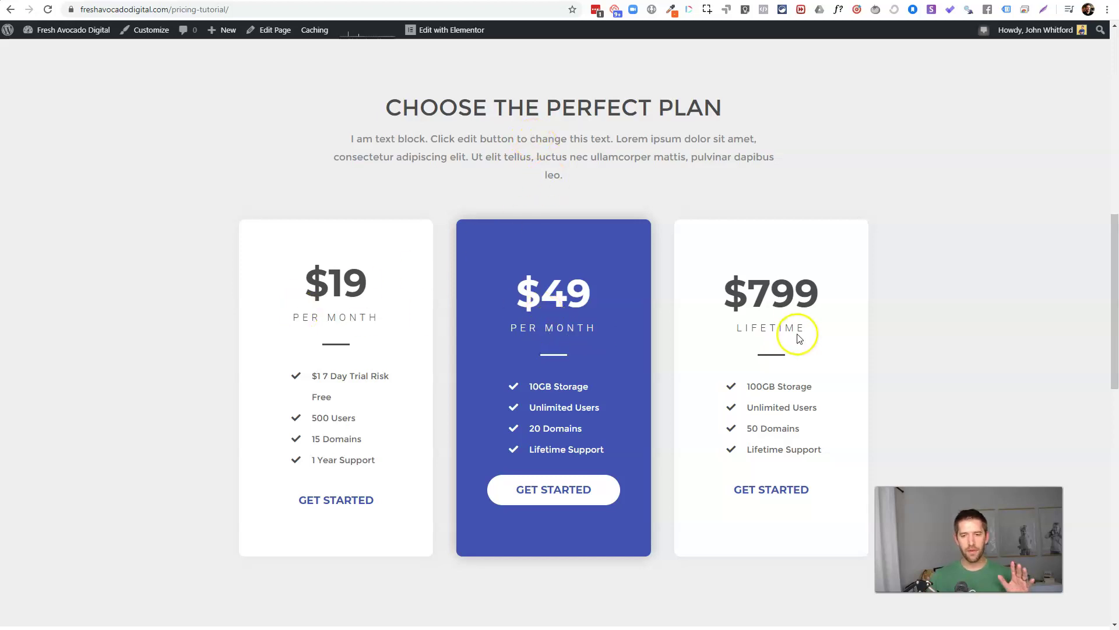
click(777, 489)
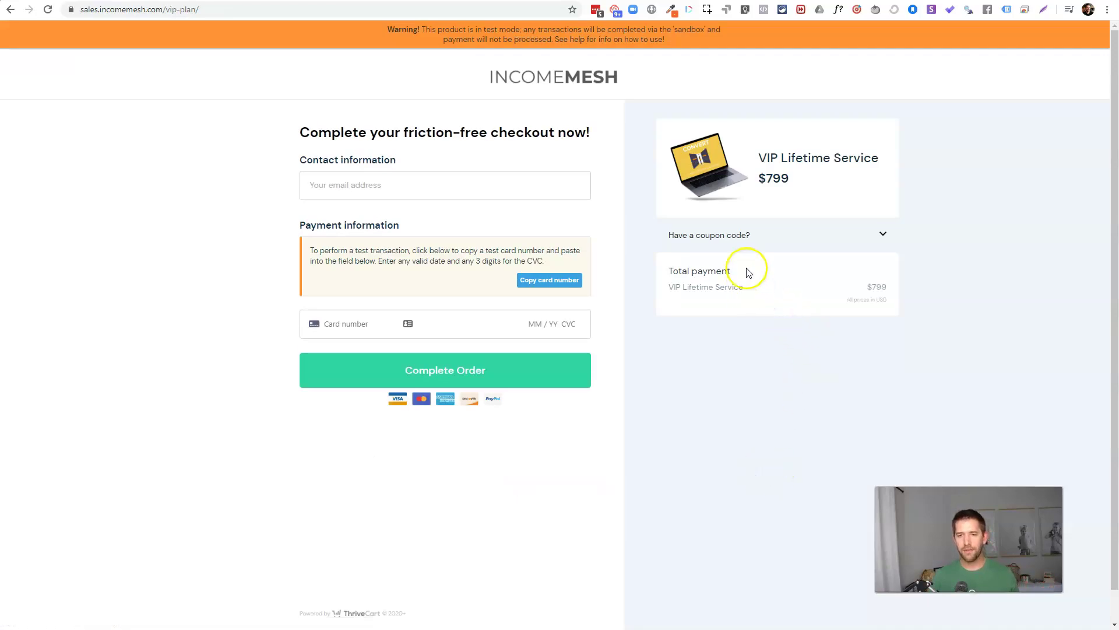
drag(768, 177, 895, 170)
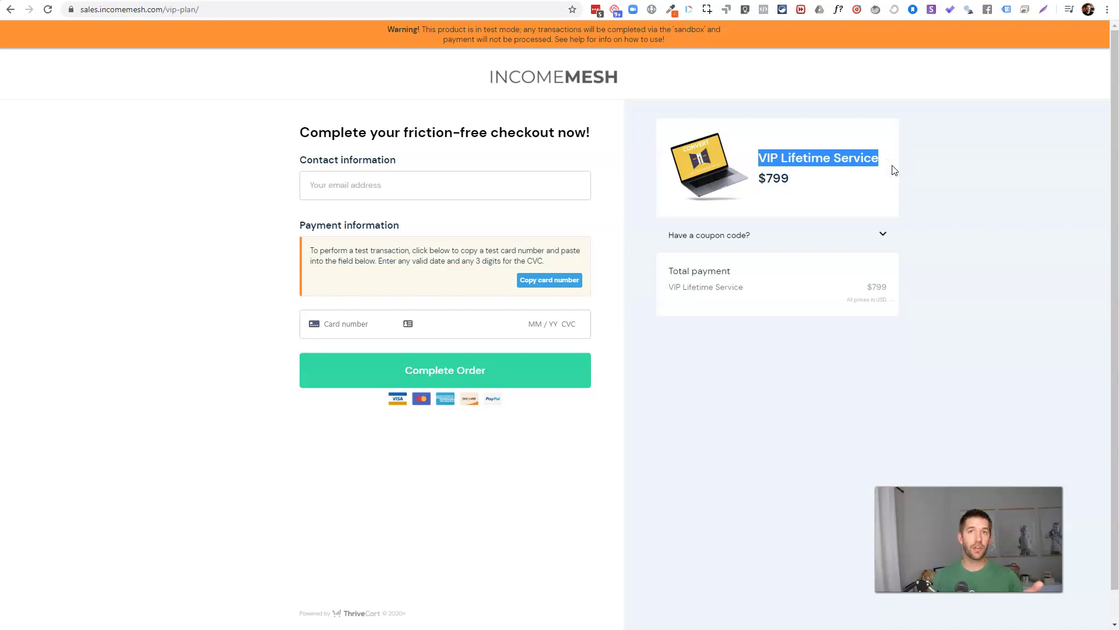
click(540, 175)
click(677, 258)
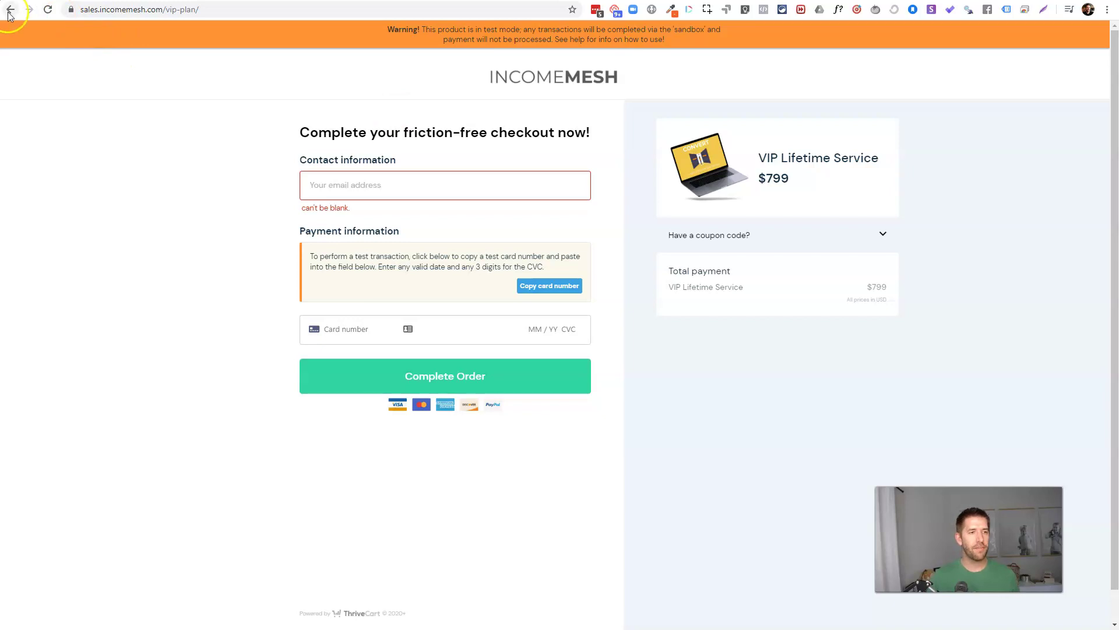
Step: Enter a test email, paste the test card number with CVC 424, and complete the order
click(348, 193)
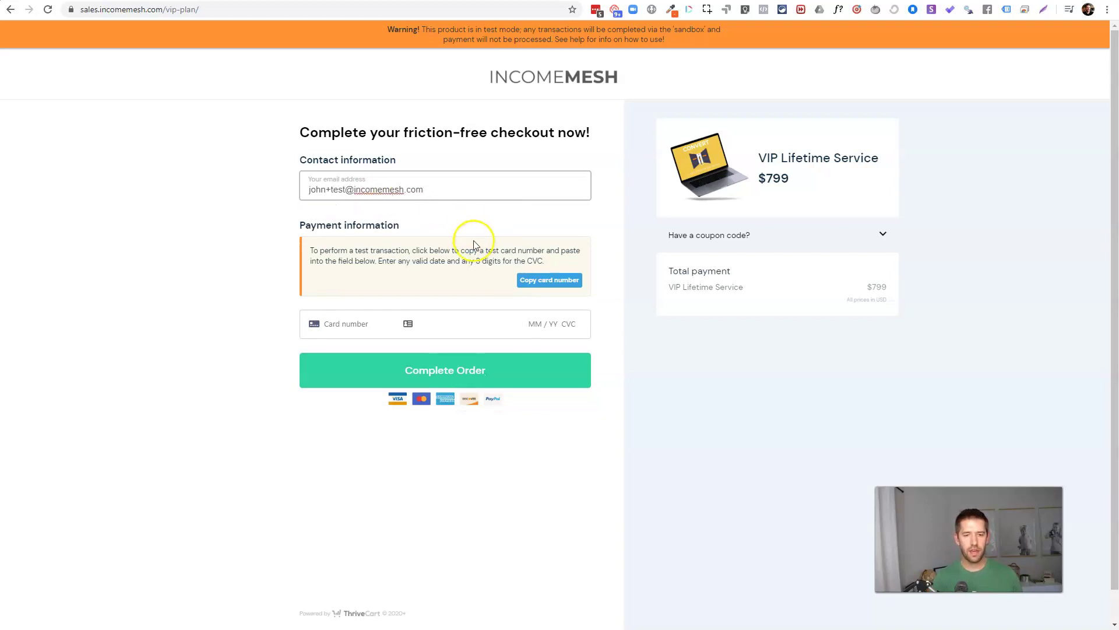
click(549, 280)
click(356, 321)
key(ctrl+v)
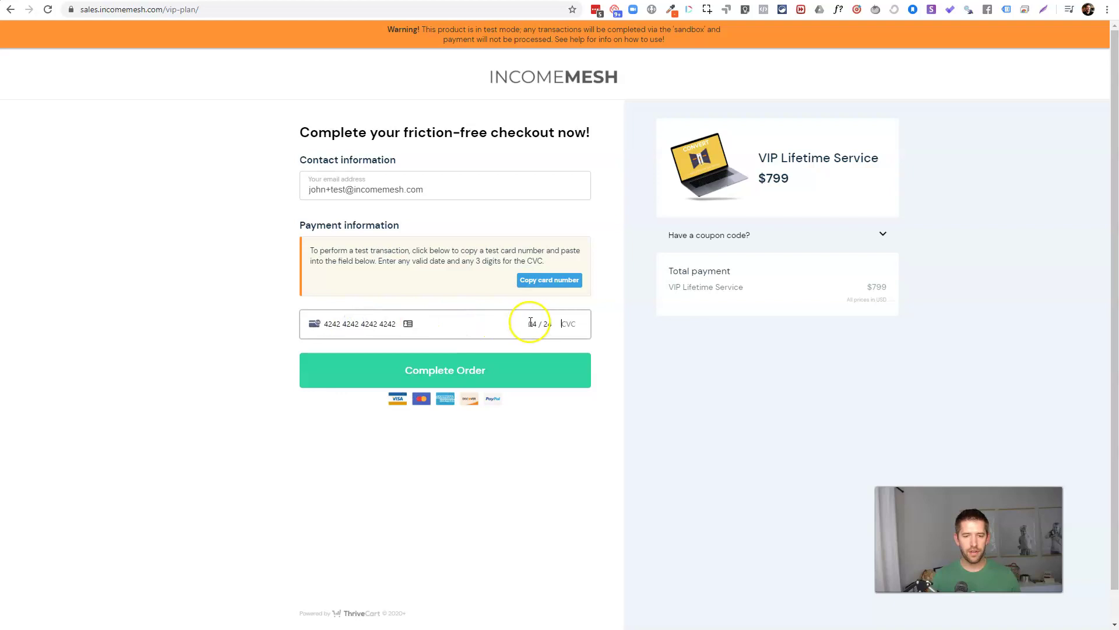
text(424)
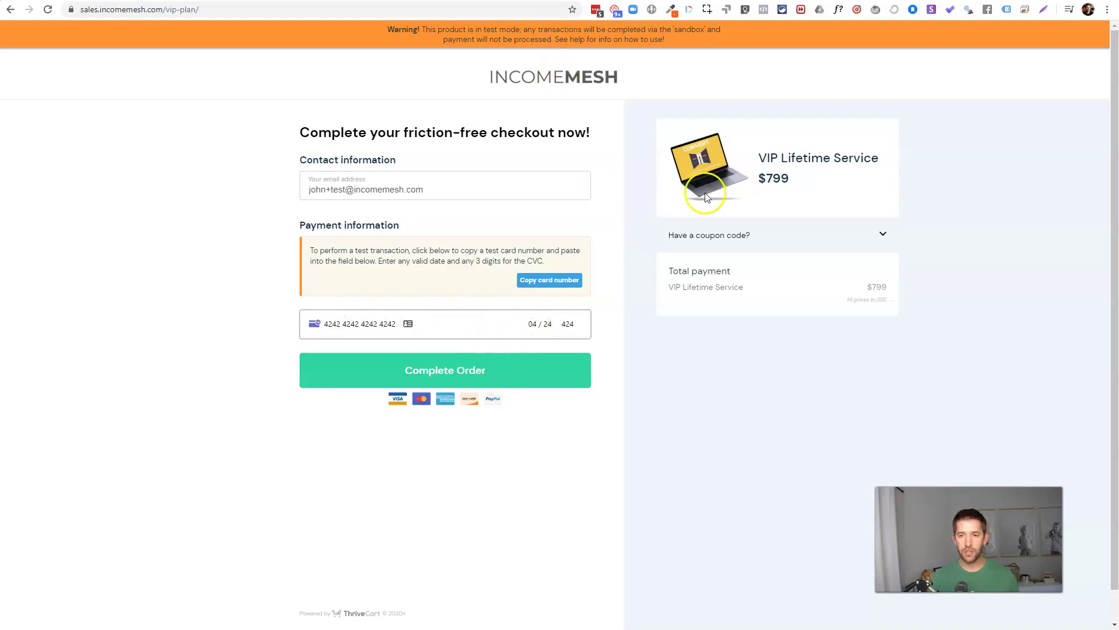
click(449, 370)
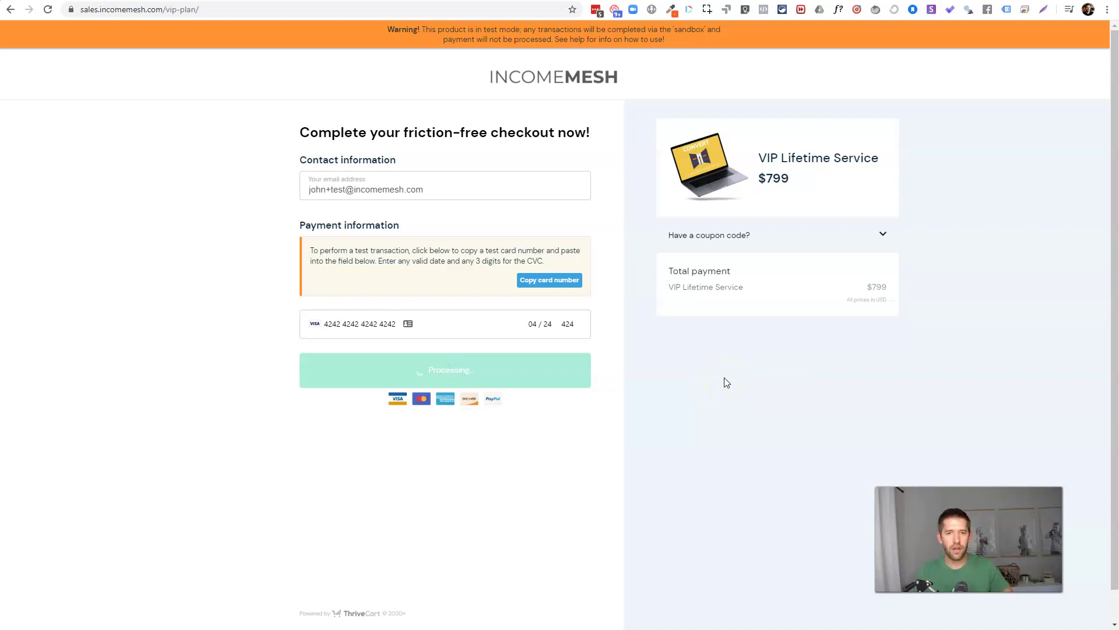
click(699, 385)
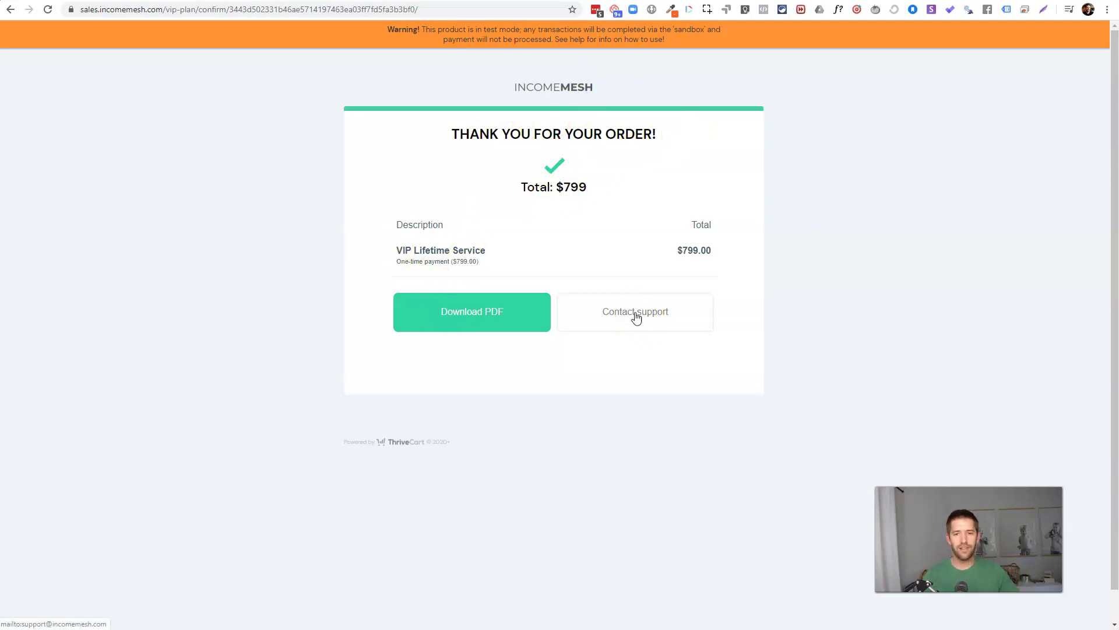
Step: Open and download the $799 order's PDF invoice, then show the browser's recent-page history
click(469, 322)
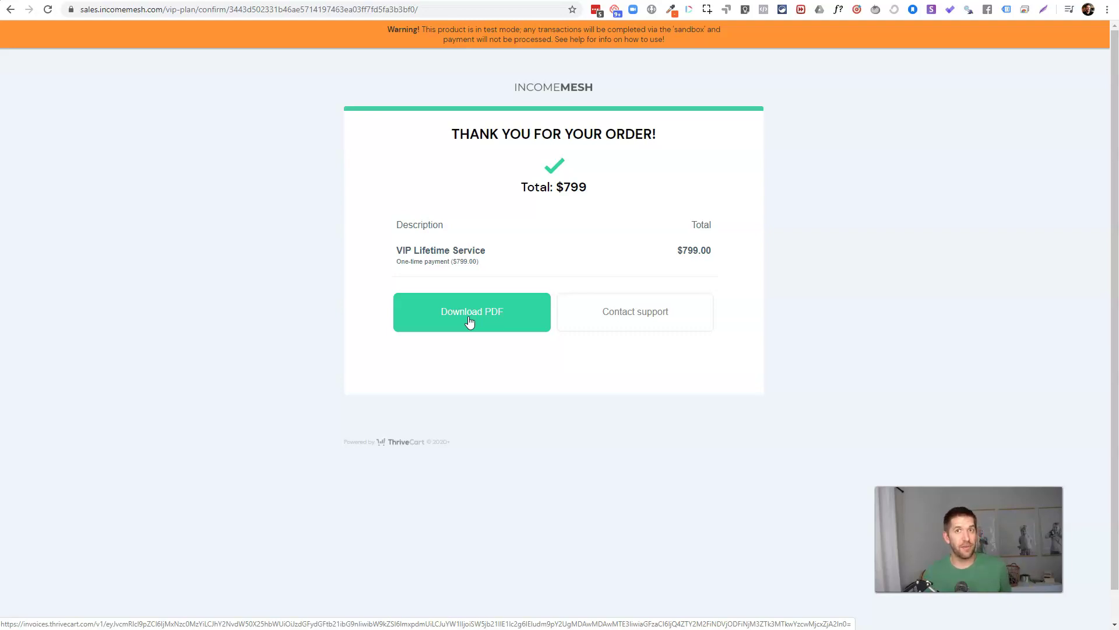
click(470, 321)
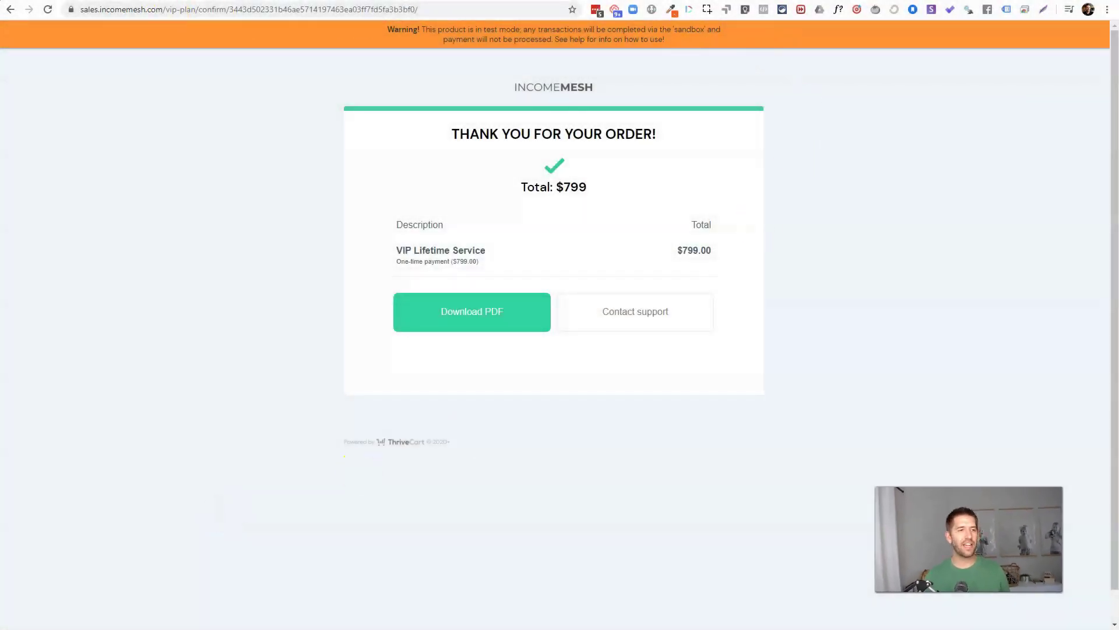
click(9, 10)
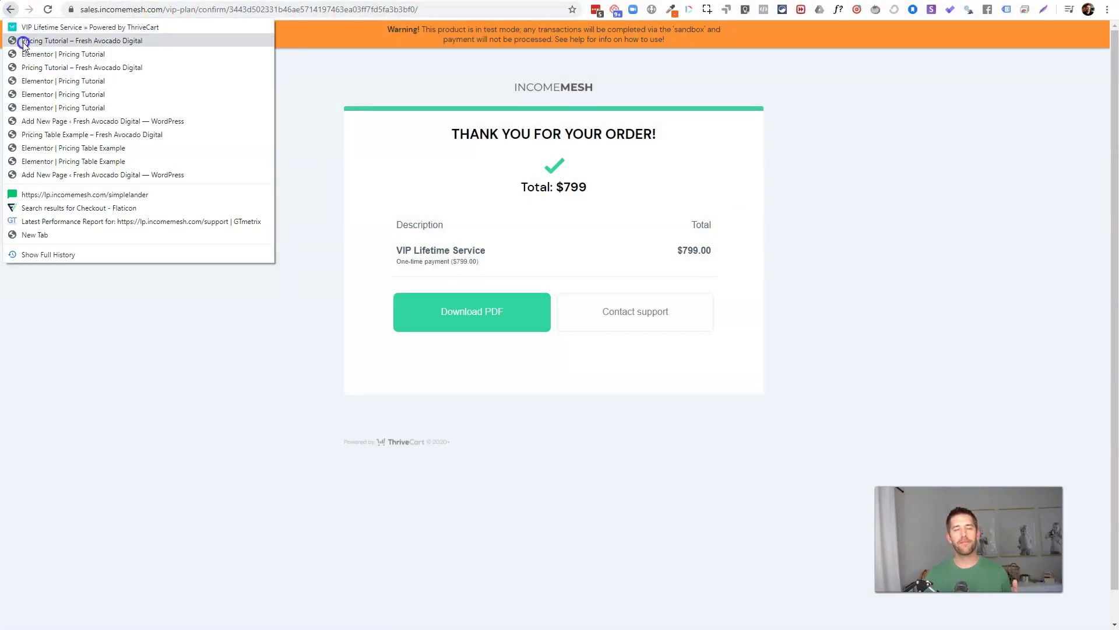
Step: On the Pricing Tutorial page, open the $19 then $49 GET STARTED checkouts, ending on Pro Service Plan
click(23, 41)
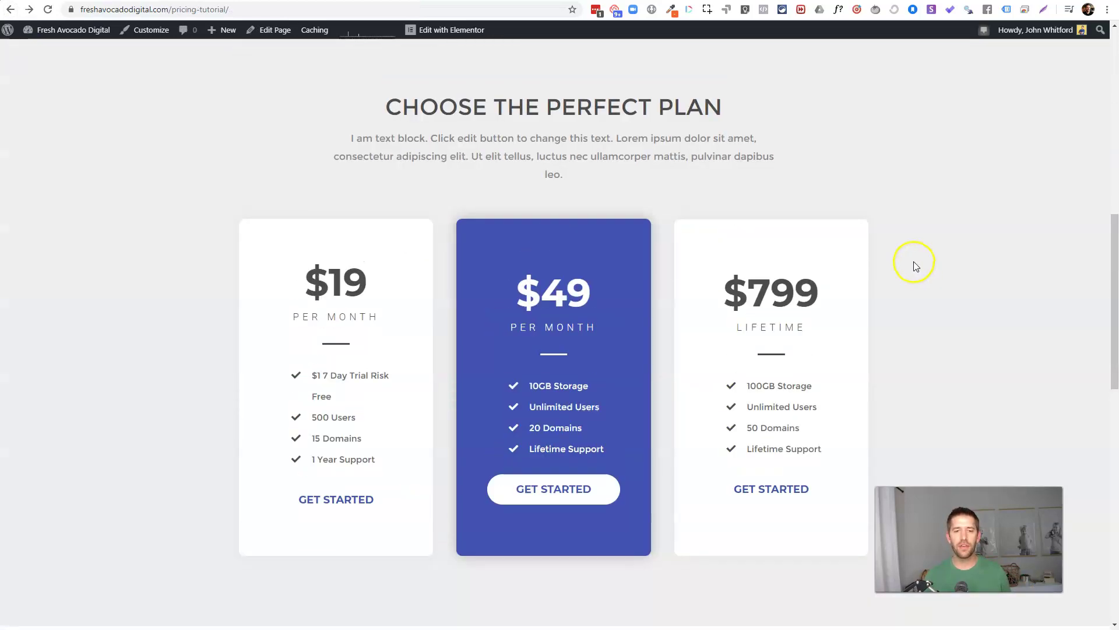
scroll(914, 261, up, 4)
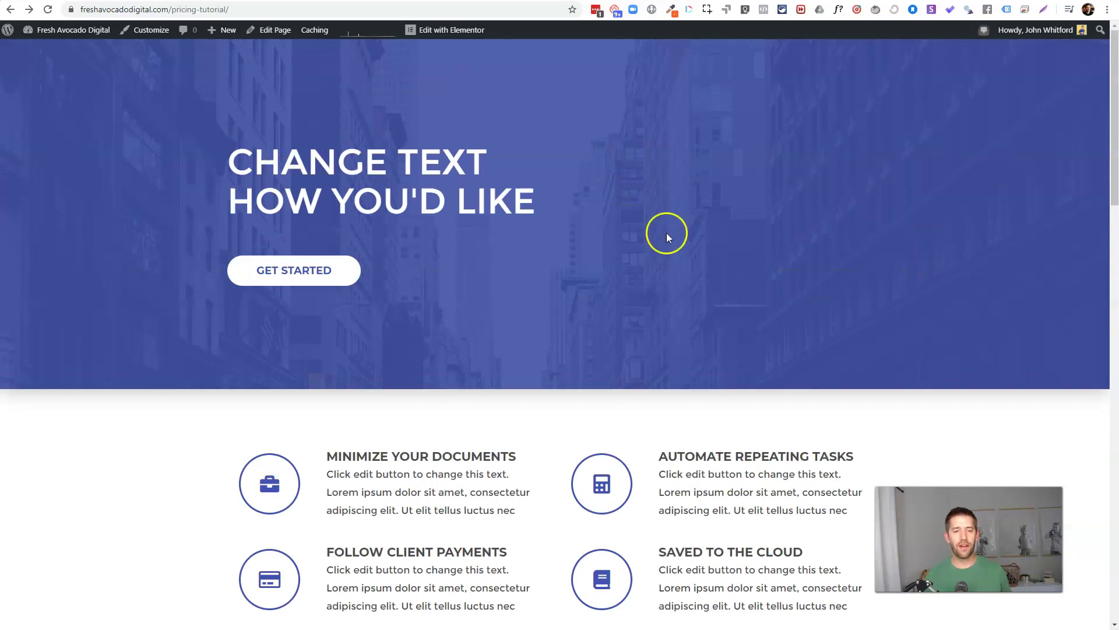
click(297, 270)
click(322, 451)
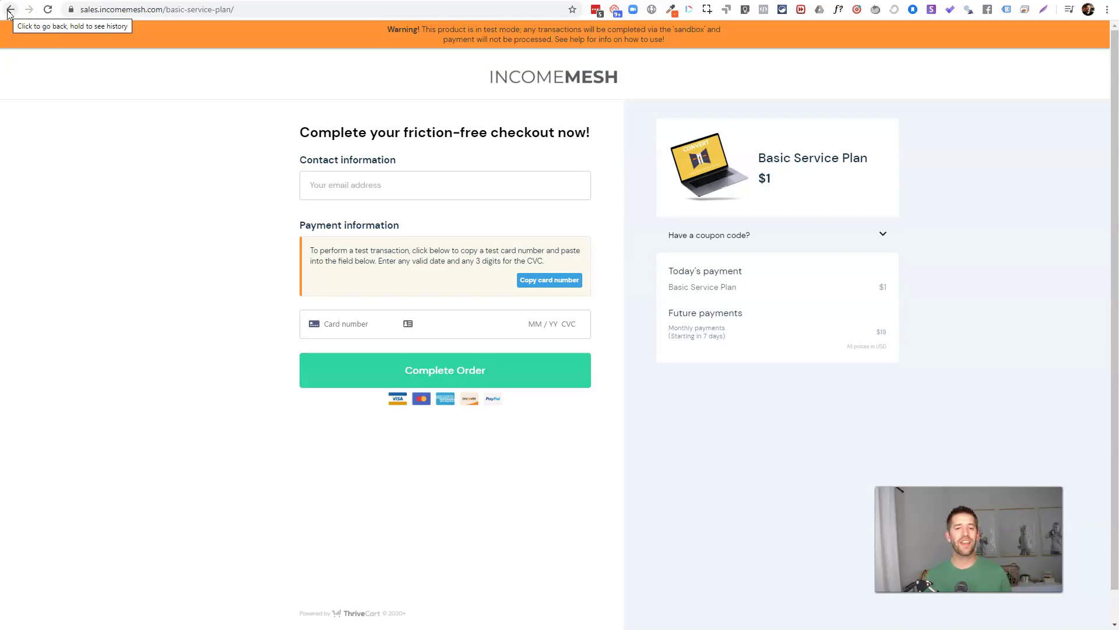
click(10, 10)
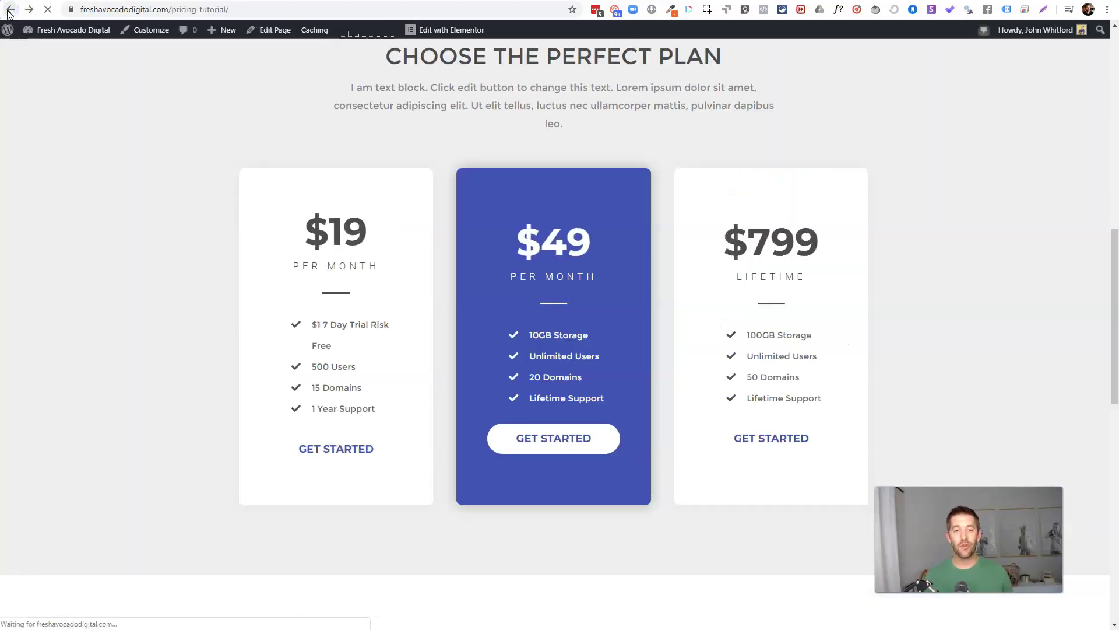
click(512, 442)
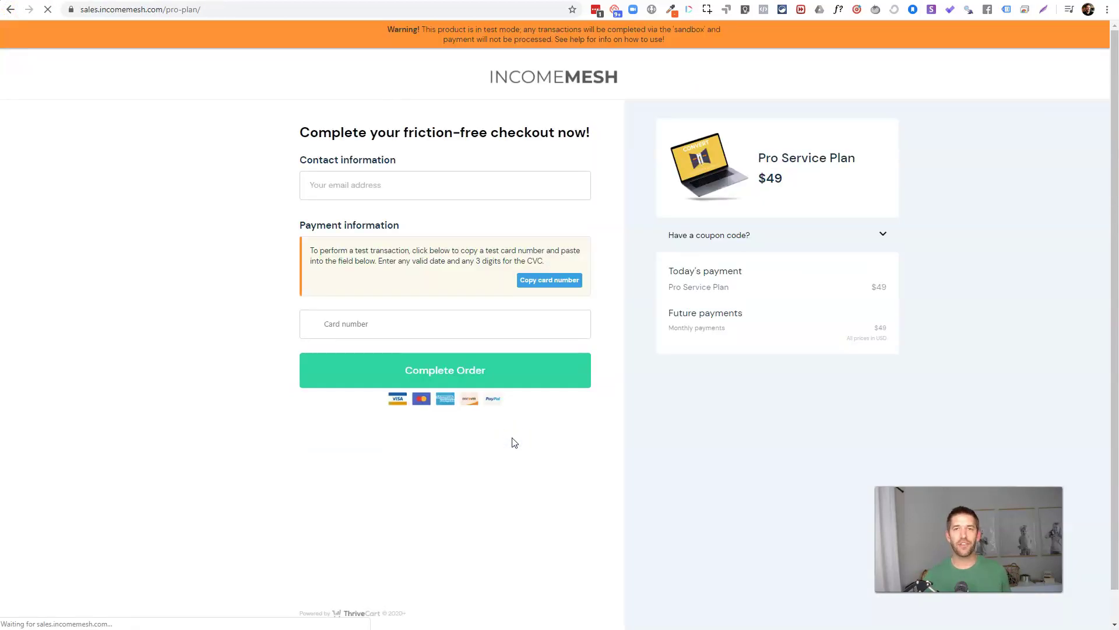